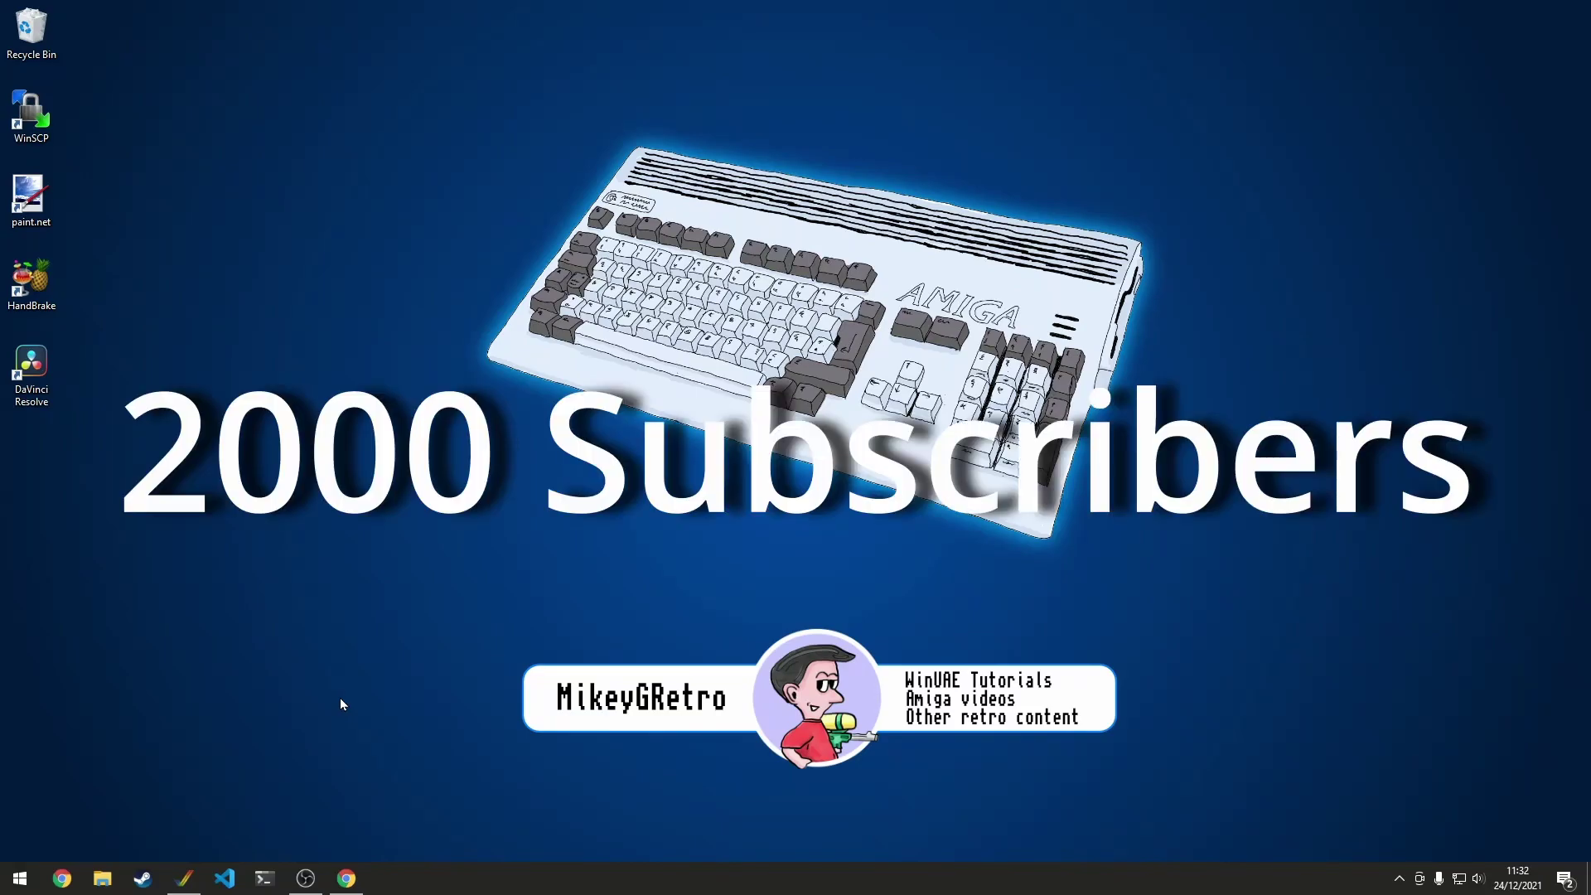
Open WinUAE and apply the A500 quickstart configuration with 1.3 ROM, OCS, 512 KB Chip and 512 KB Slow RAM
{"action": "left_click", "coordinate": [192, 879]}
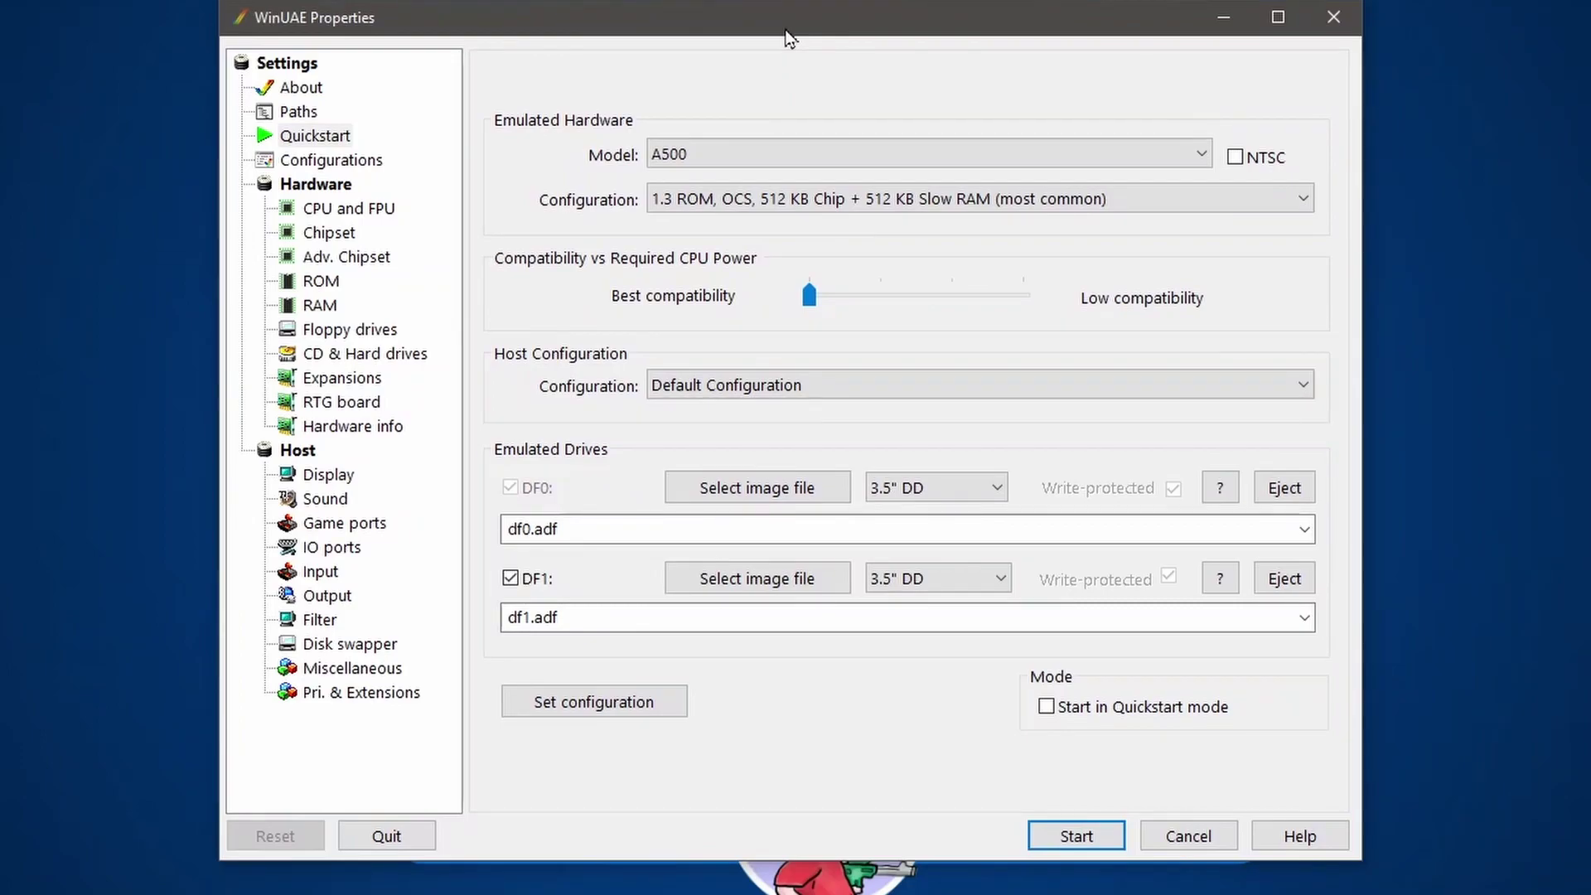
{"action": "left_click", "coordinate": [690, 156]}
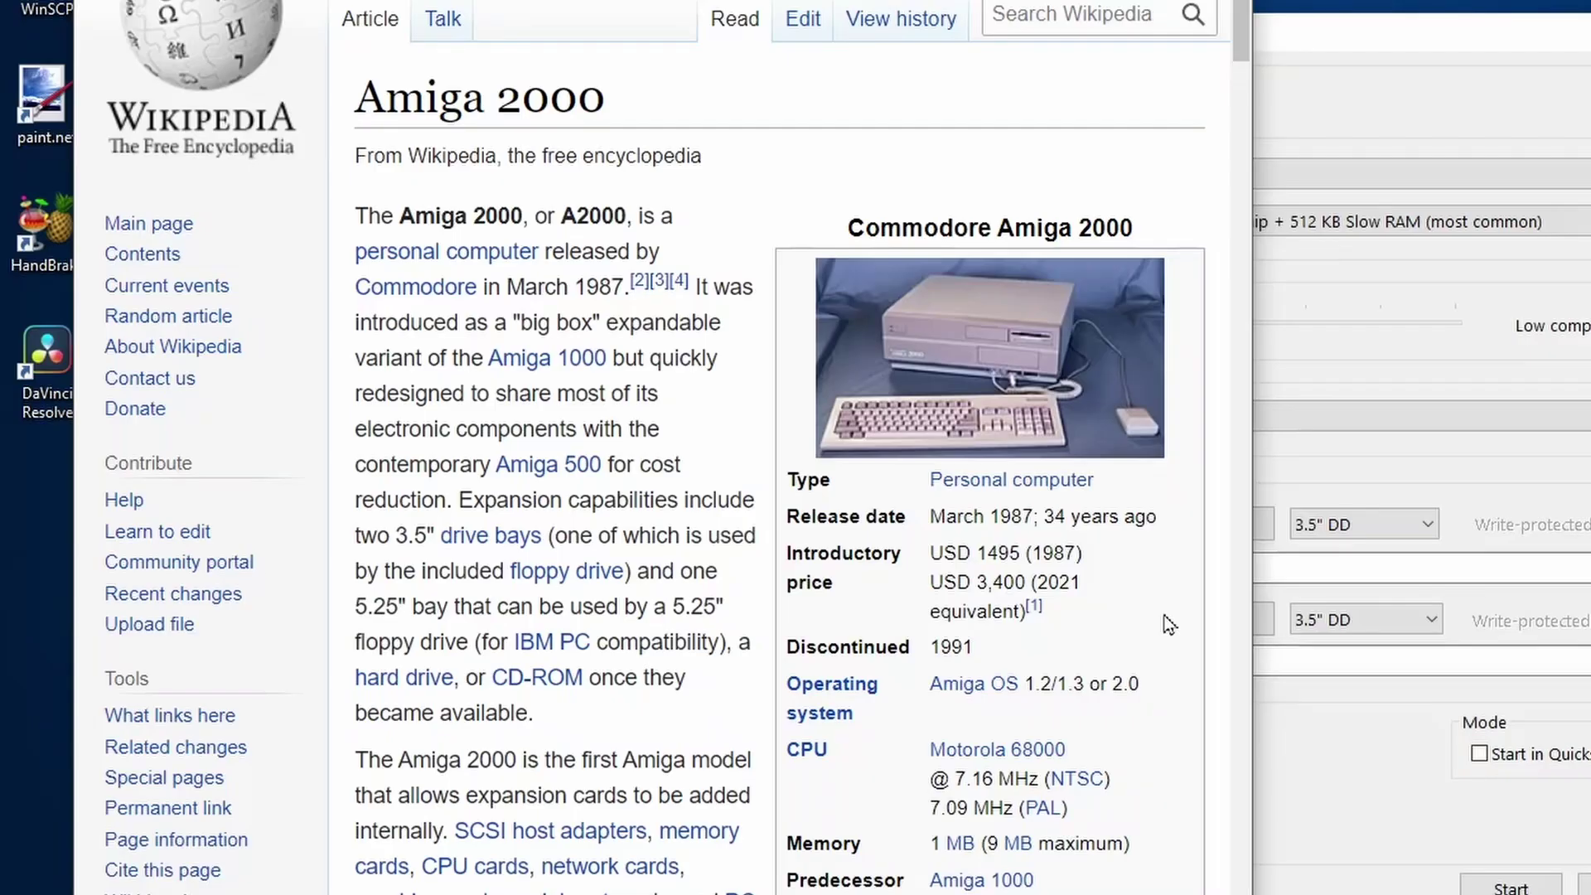
{"action": "scroll", "coordinate": [1066, 626], "scroll_direction": "down", "scroll_amount": 2}
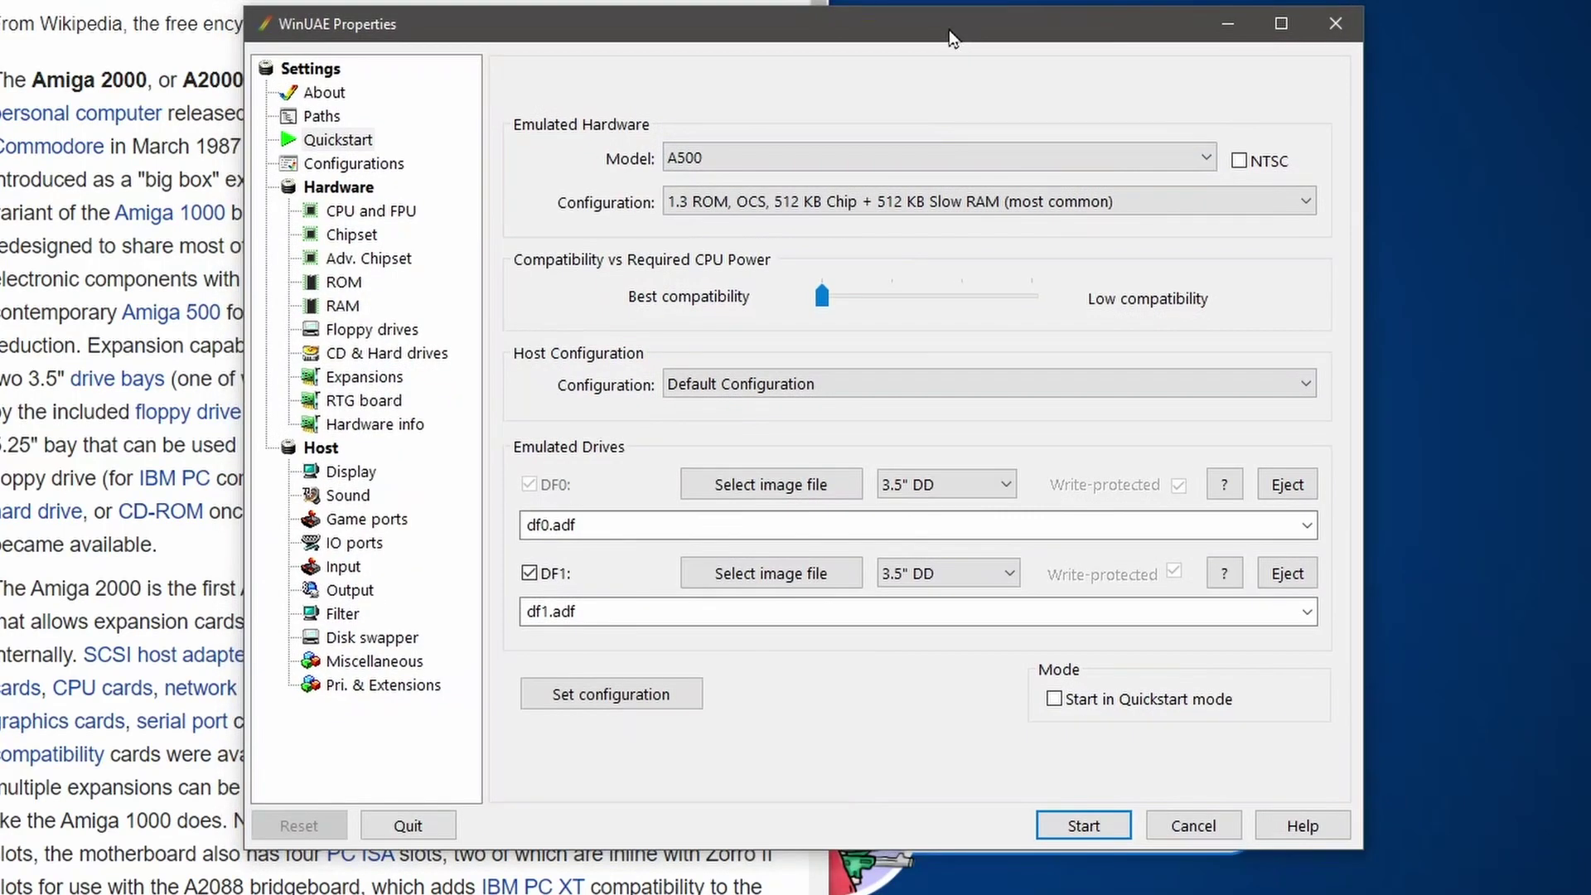
{"action": "left_click", "coordinate": [796, 157]}
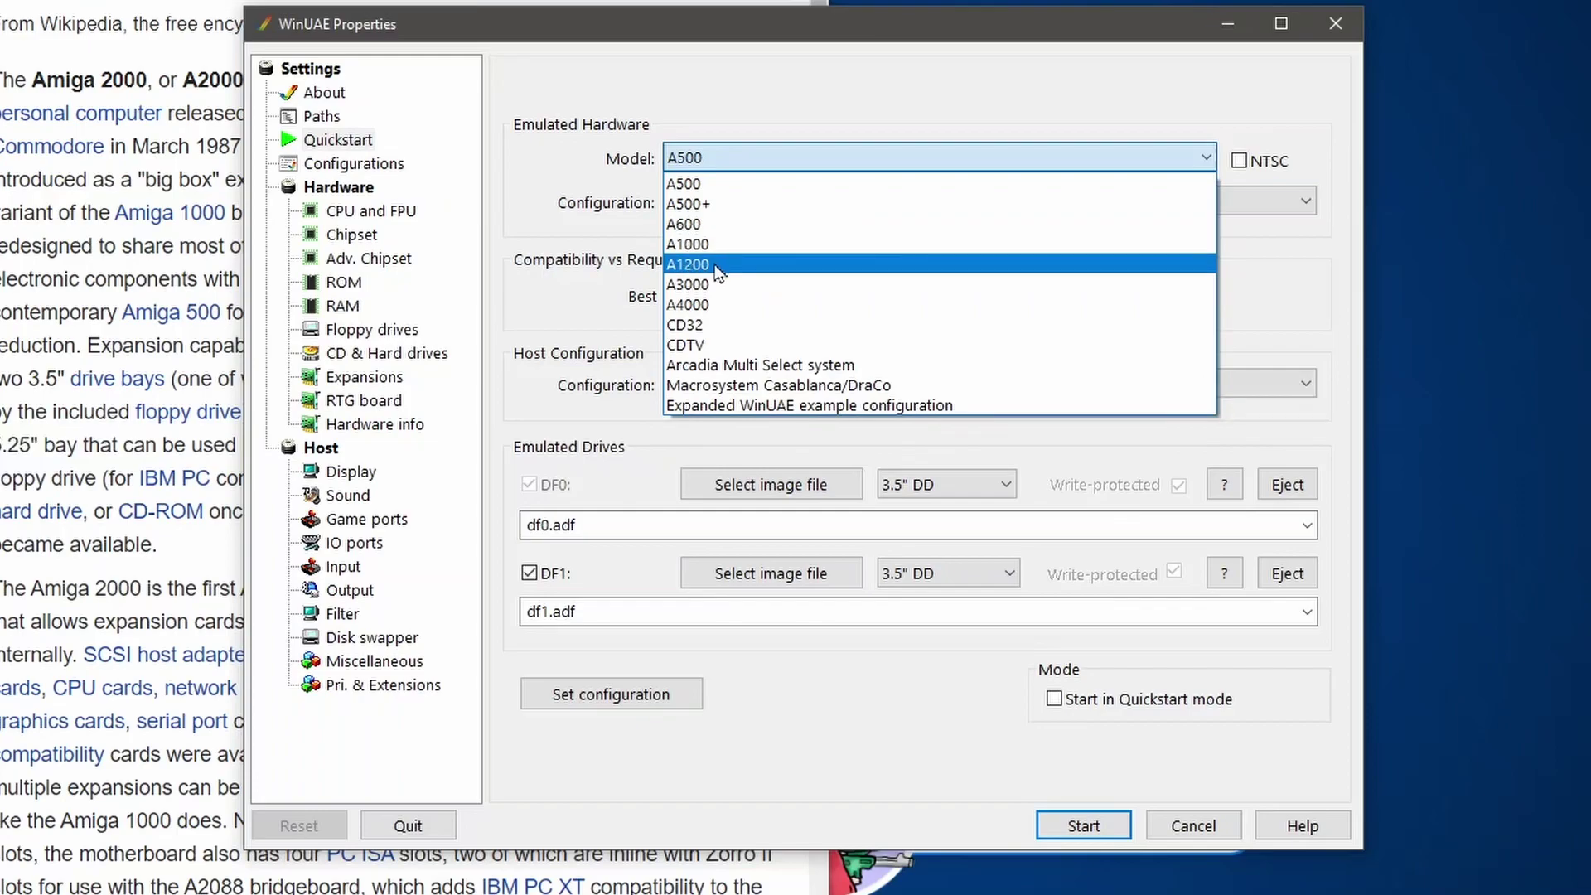
{"action": "left_click", "coordinate": [696, 181]}
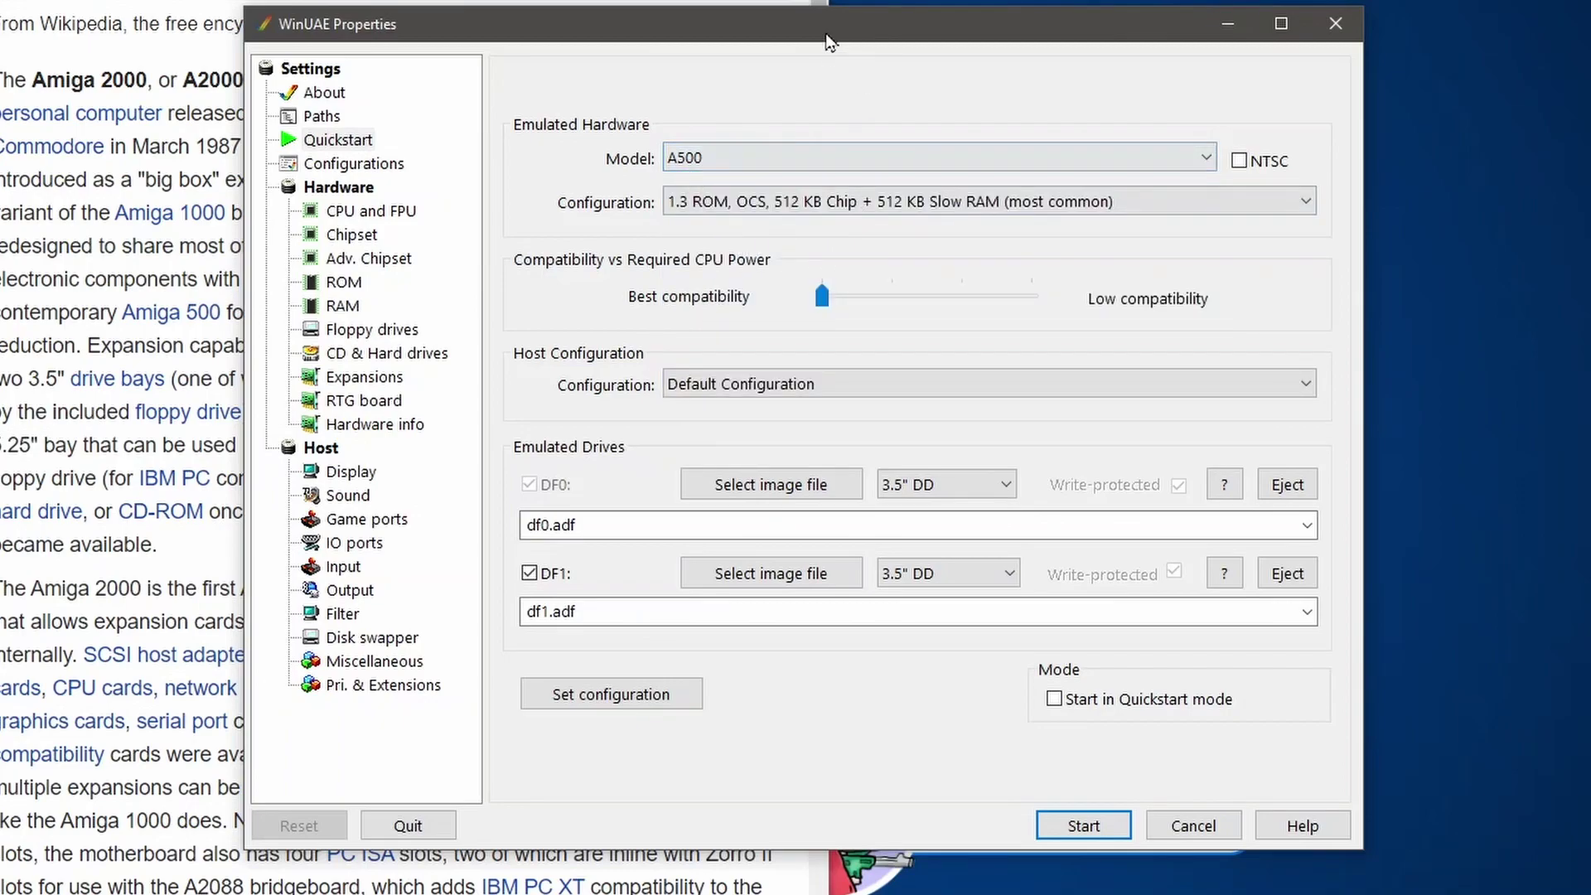
{"action": "left_click", "coordinate": [585, 700]}
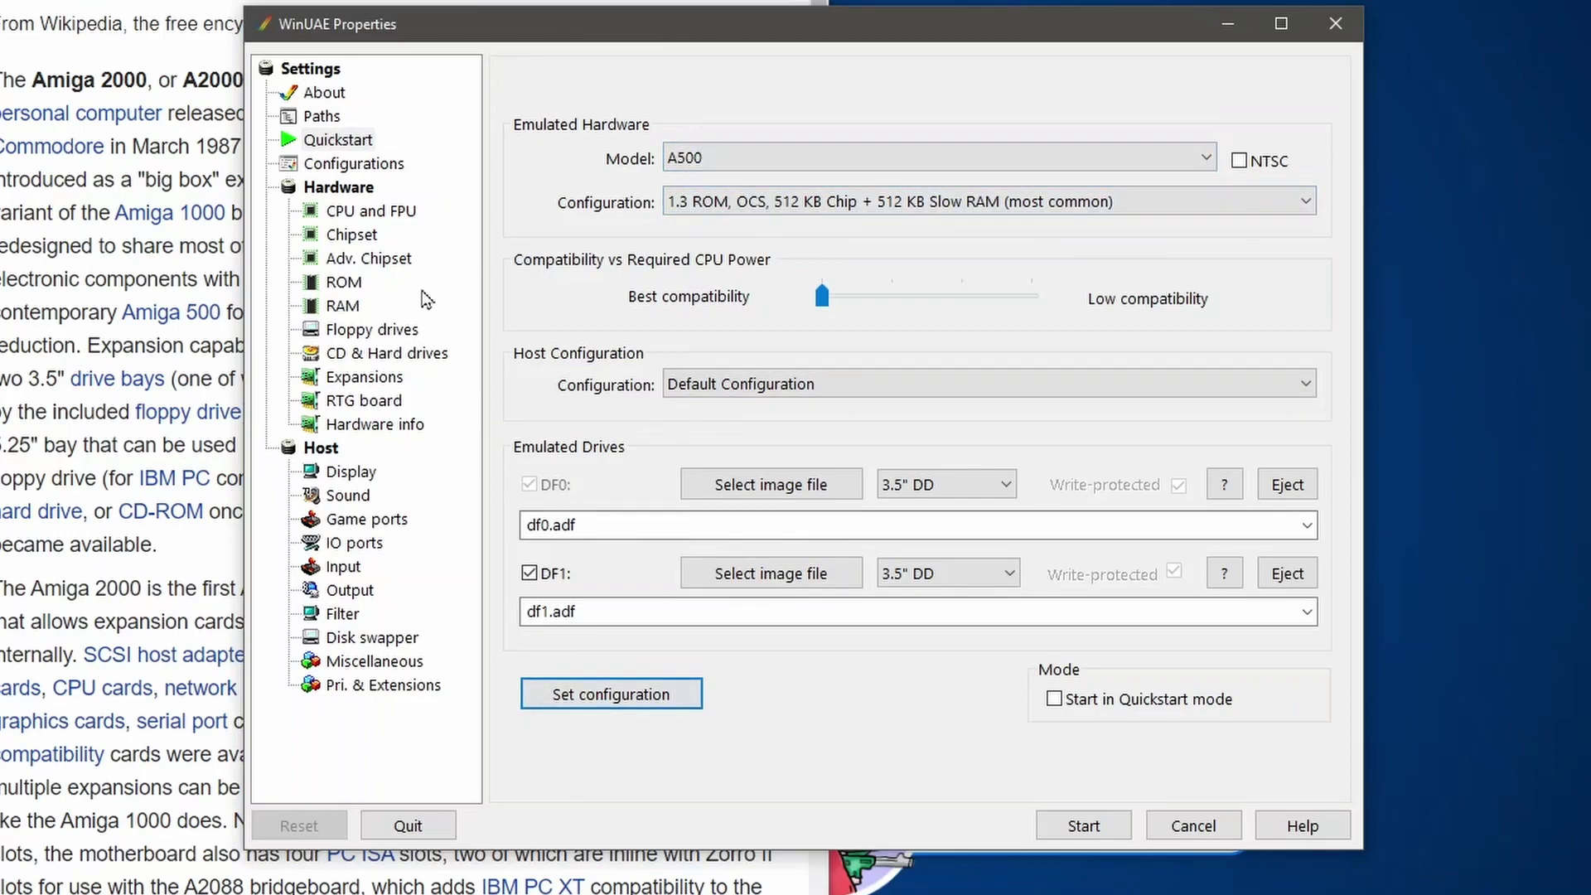
Compare the emulated CPU settings with the specifications table in the Amiga 2000 Wikipedia article
{"action": "left_click_drag", "start_coordinate": [506, 30], "coordinate": [944, 36]}
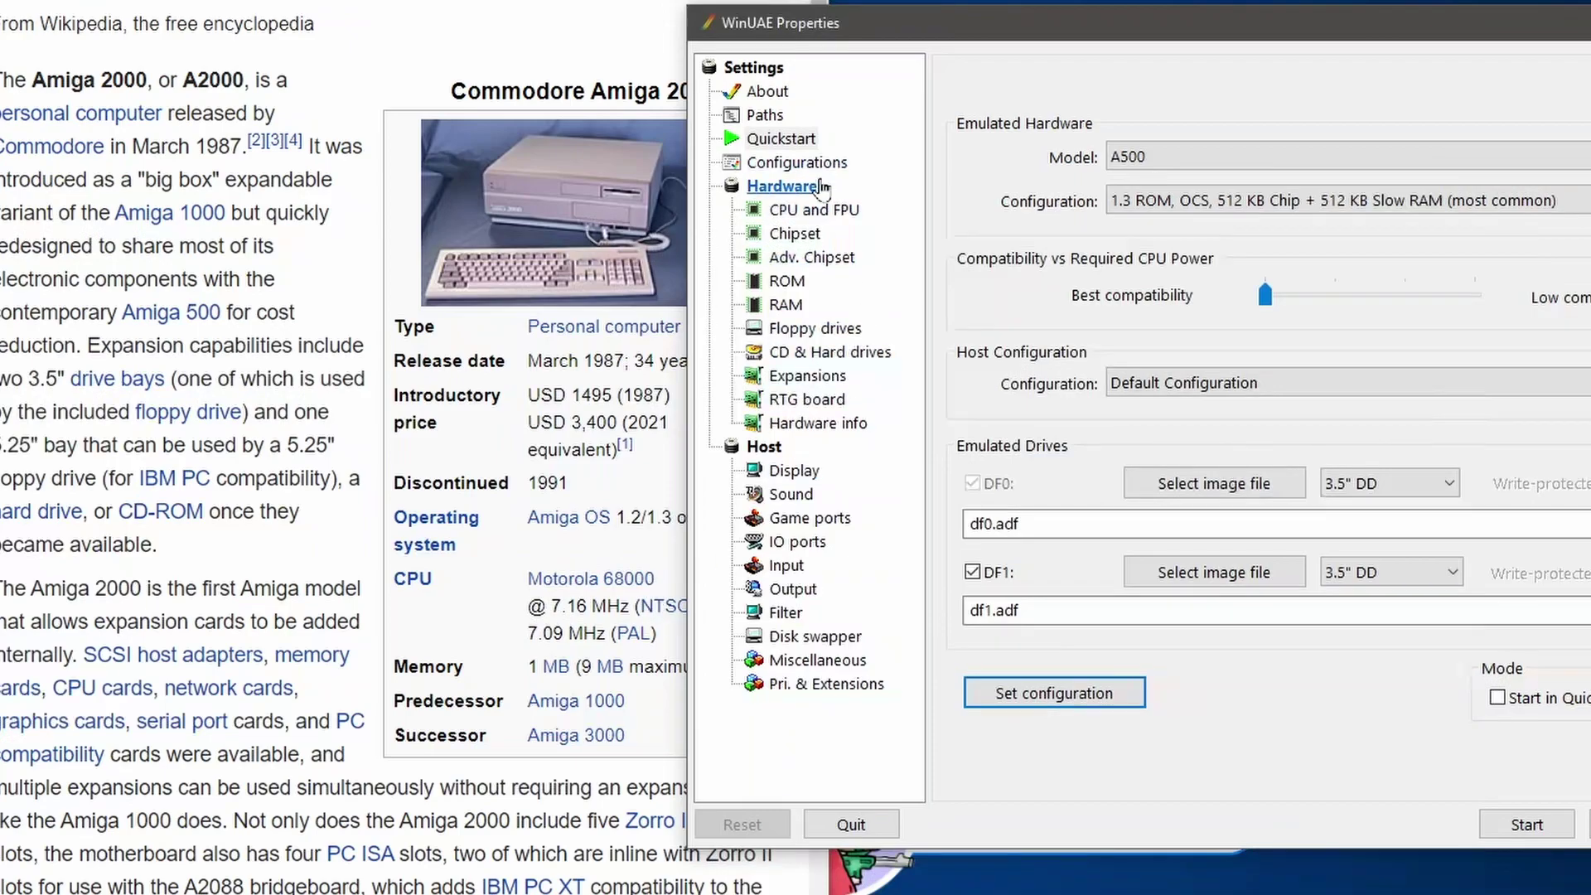
{"action": "left_click", "coordinate": [810, 210]}
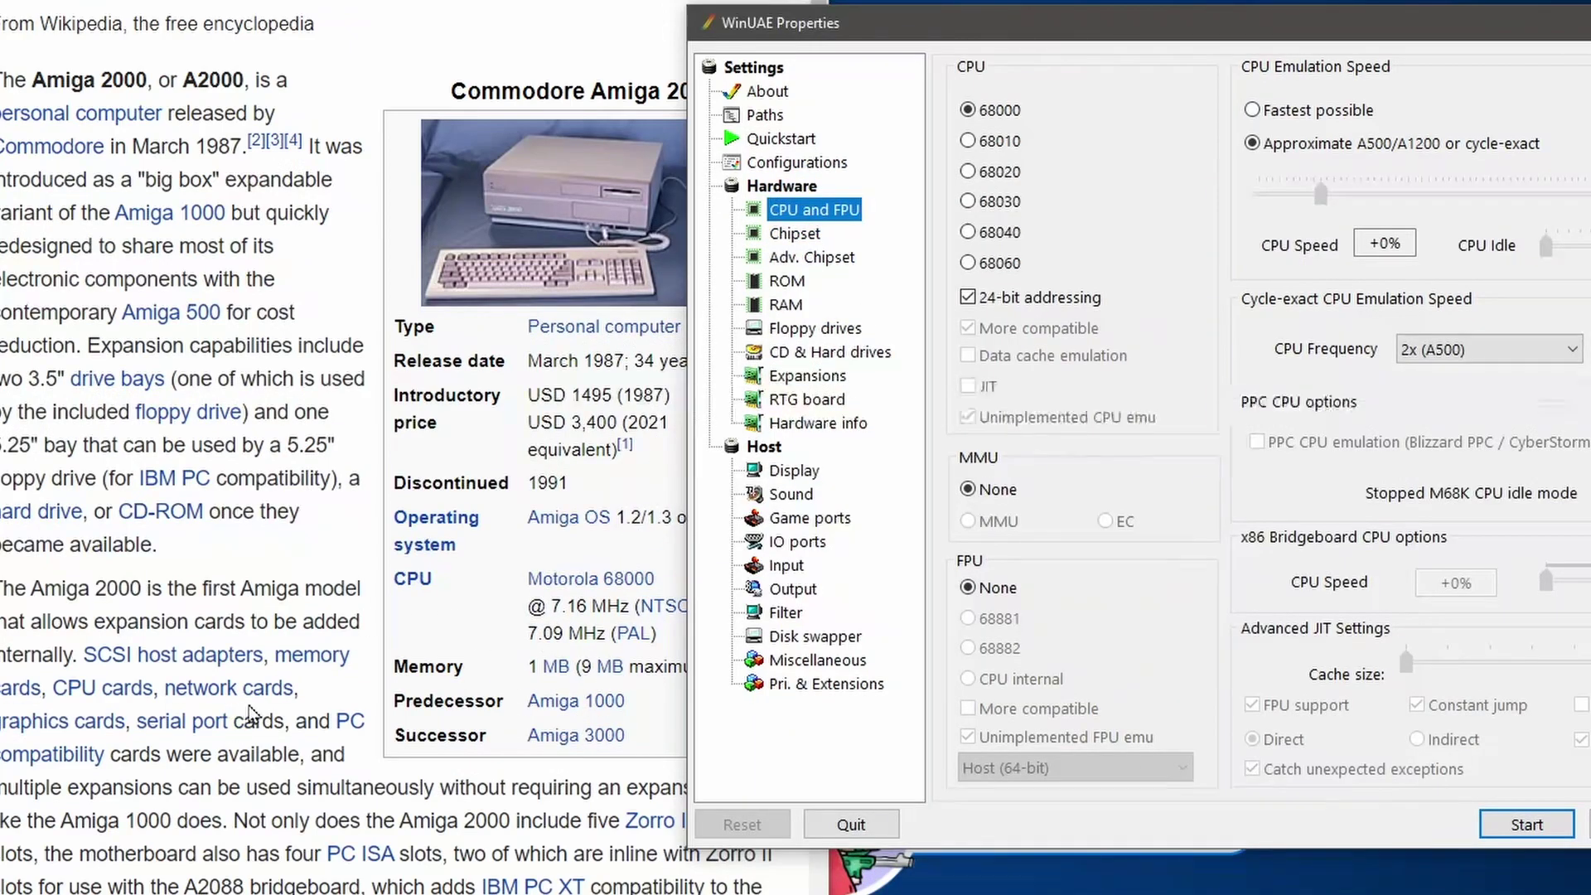
{"action": "scroll", "coordinate": [251, 714], "scroll_direction": "down", "scroll_amount": 4}
{"action": "scroll", "coordinate": [249, 643], "scroll_direction": "down", "scroll_amount": 5}
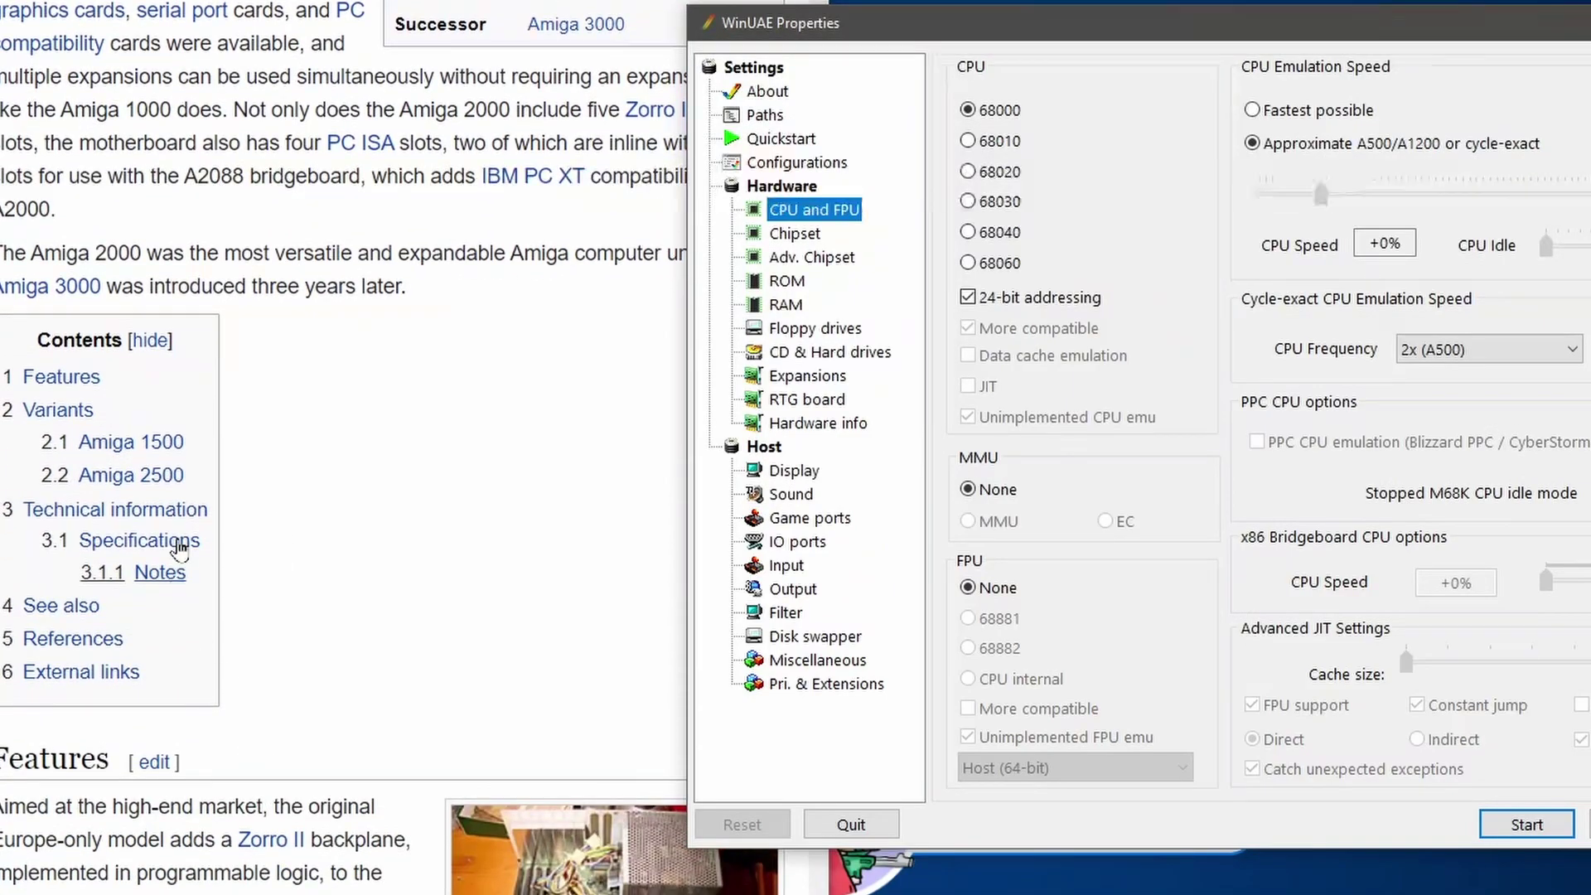
{"action": "left_click", "coordinate": [179, 547]}
{"action": "scroll", "coordinate": [190, 507], "scroll_direction": "down", "scroll_amount": 10}
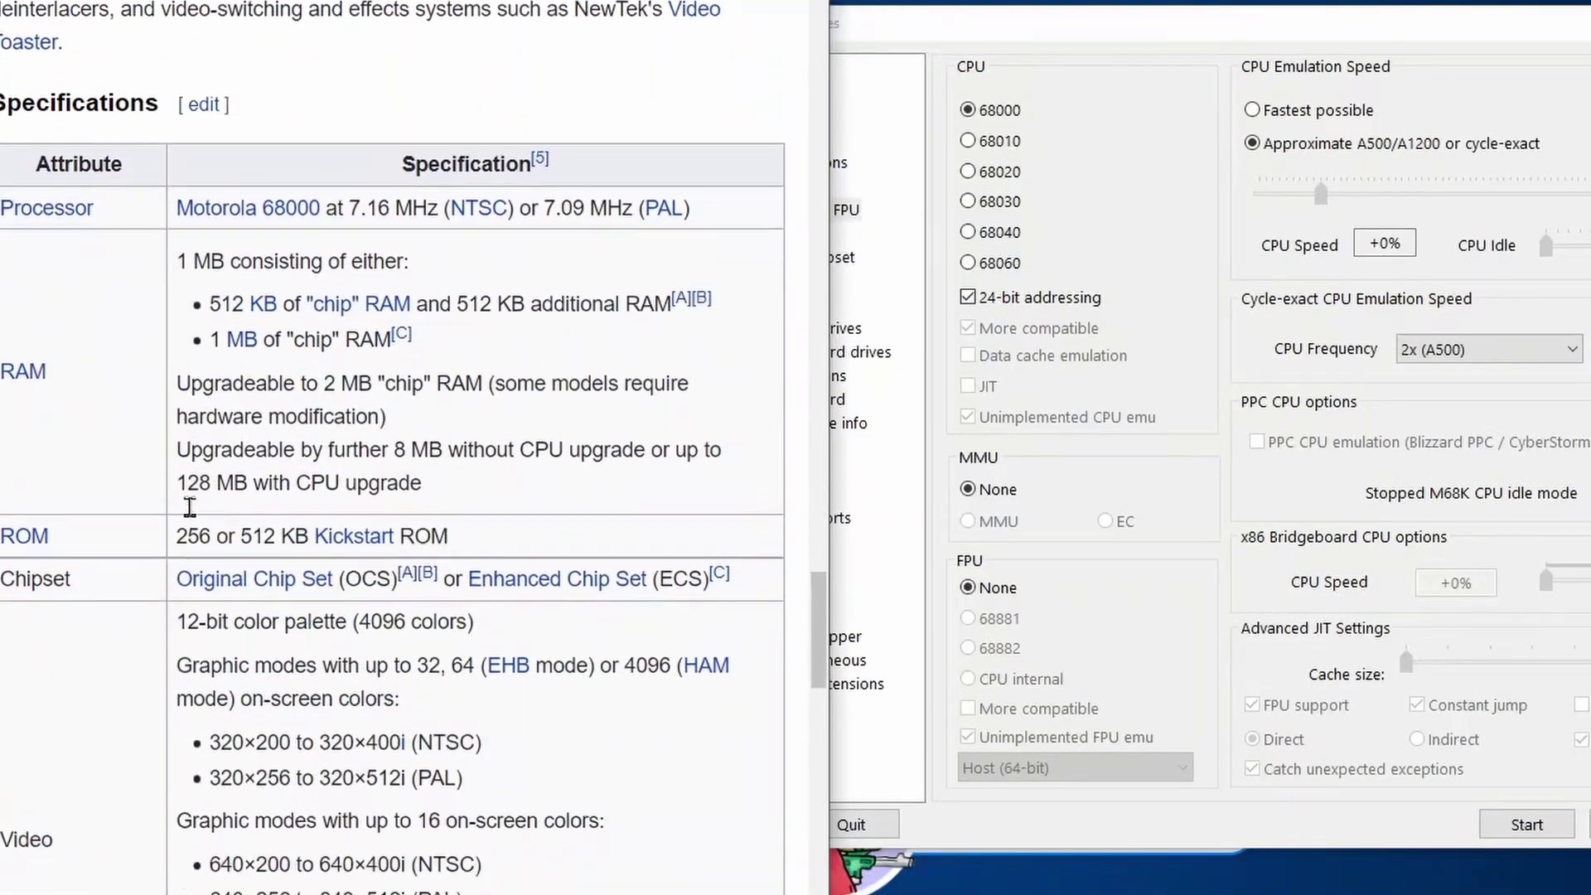
{"action": "scroll", "coordinate": [190, 506], "scroll_direction": "down", "scroll_amount": 2}
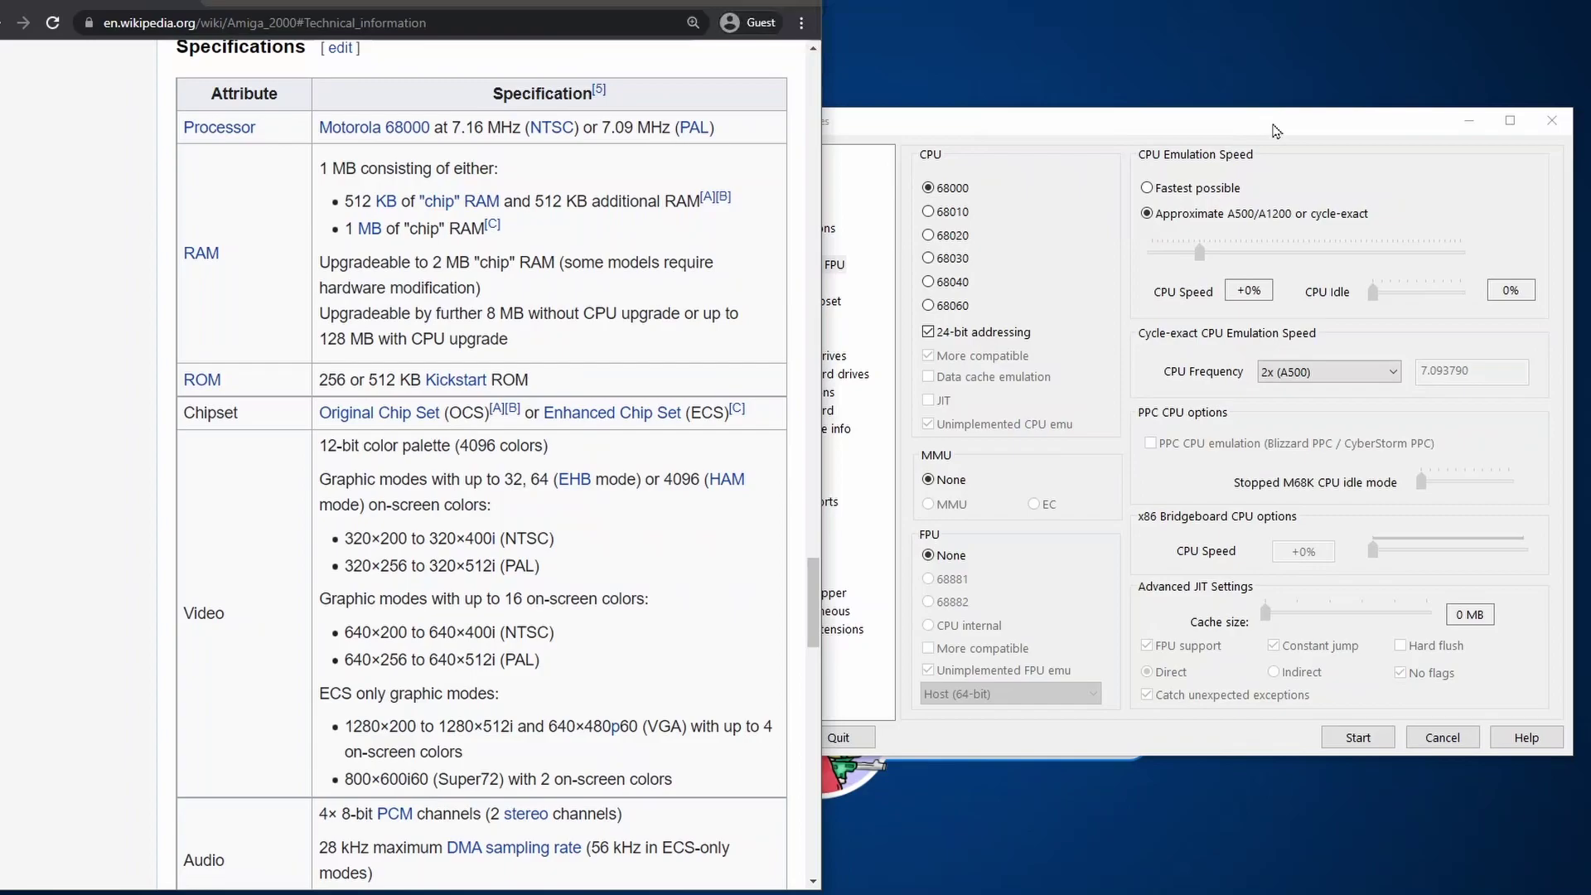
{"action": "left_click_drag", "start_coordinate": [1247, 139], "coordinate": [1225, 142]}
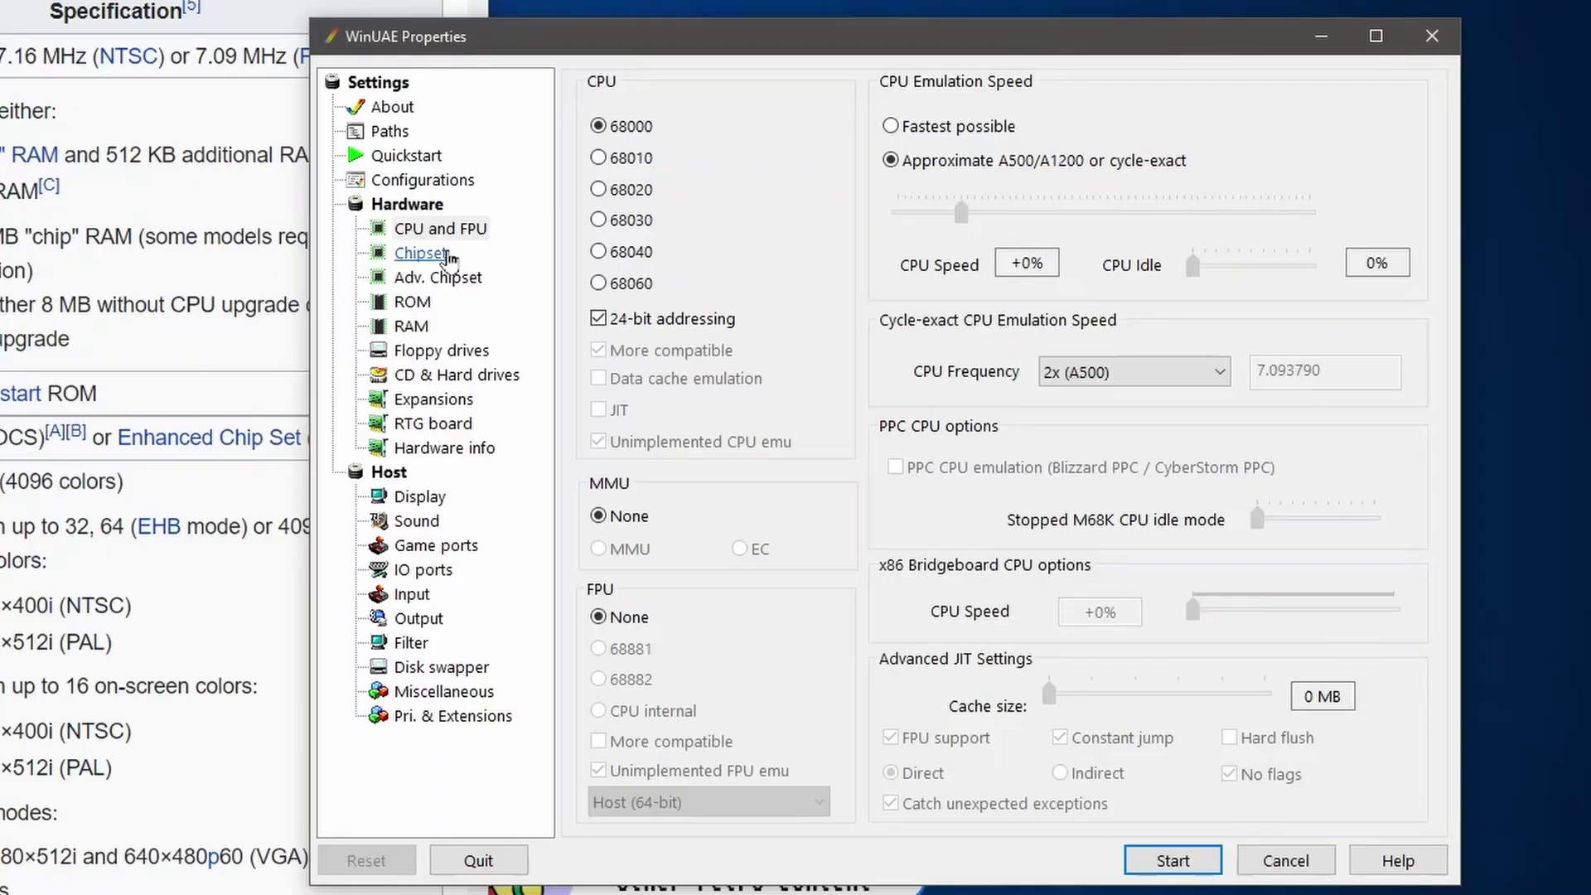
Set Chipset Extra to A2000 and check the main ROM file selection
{"action": "left_click", "coordinate": [775, 291]}
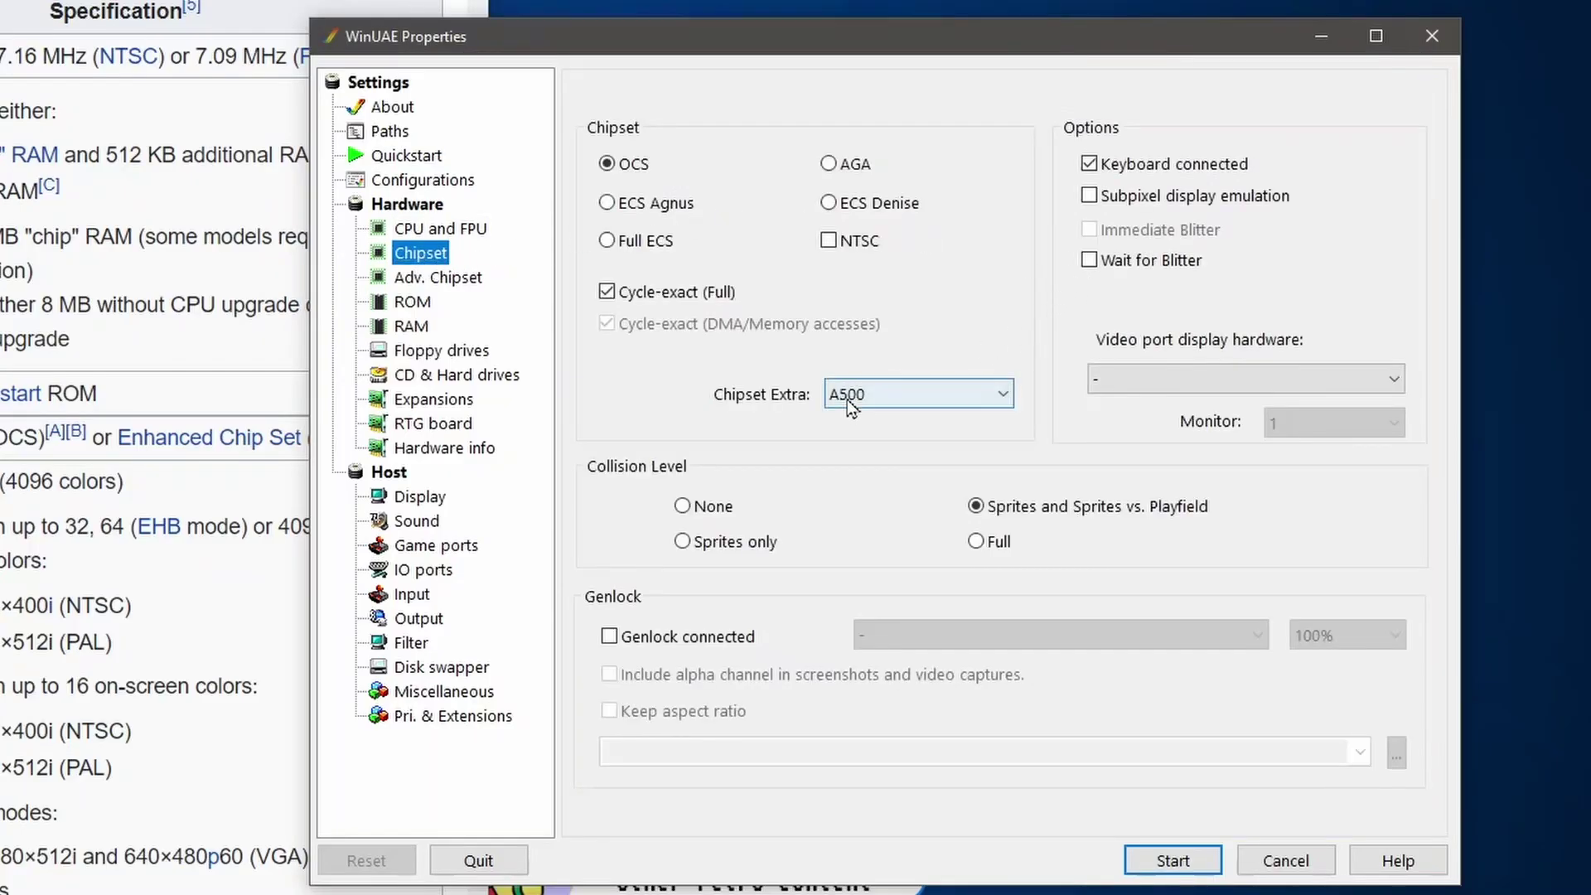
{"action": "left_click", "coordinate": [872, 397]}
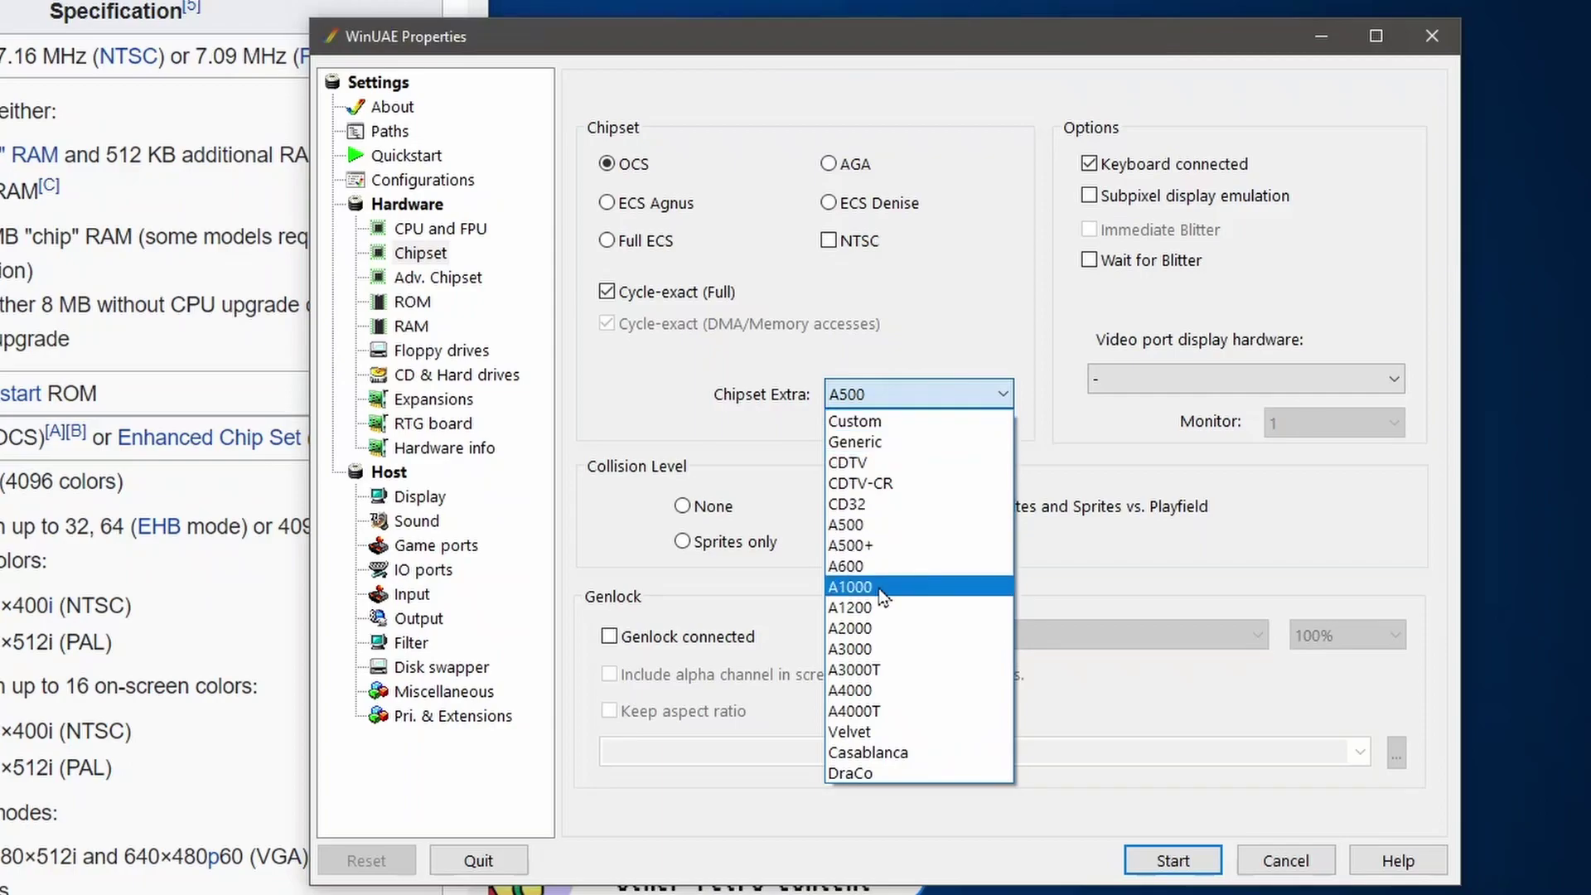
{"action": "left_click", "coordinate": [866, 628]}
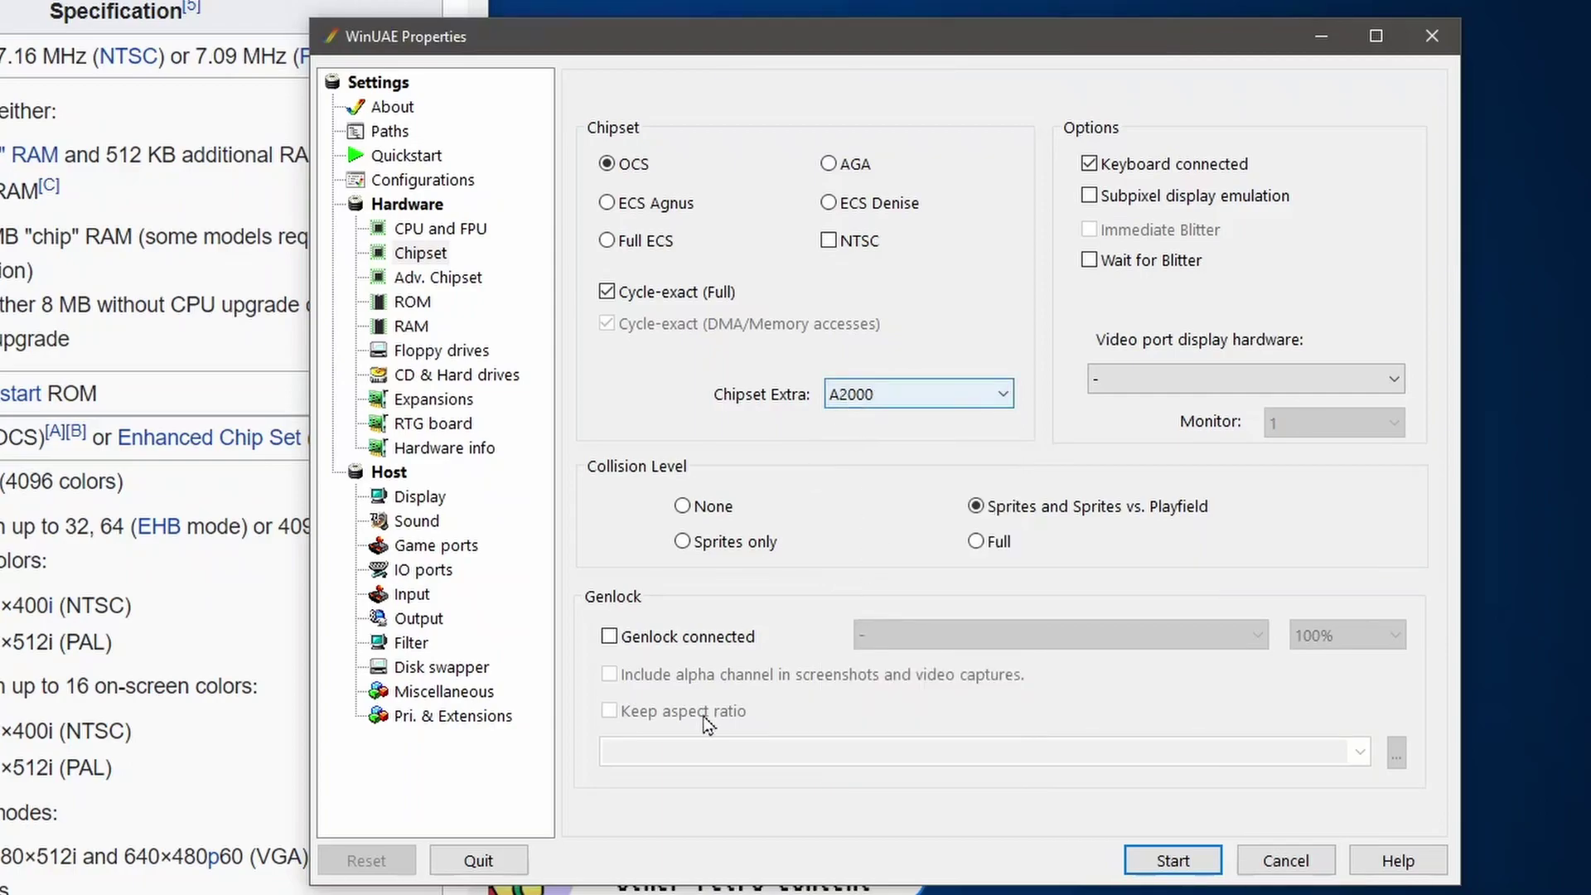
{"action": "left_click", "coordinate": [414, 302]}
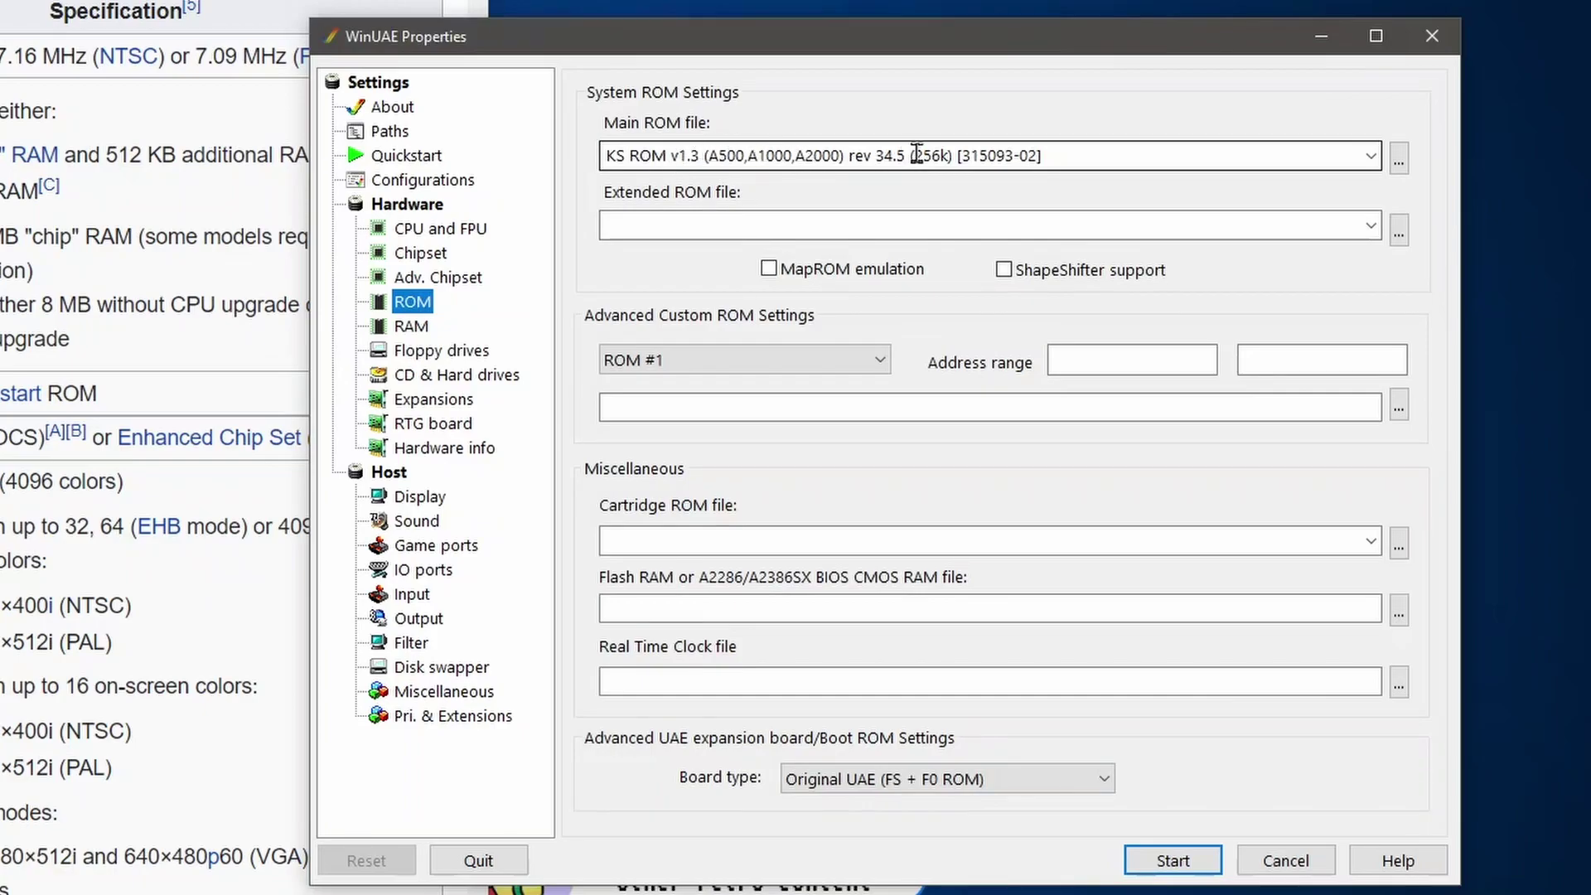
Set the Slow RAM to none and the Chip RAM to 1 MB
{"action": "left_click", "coordinate": [418, 328]}
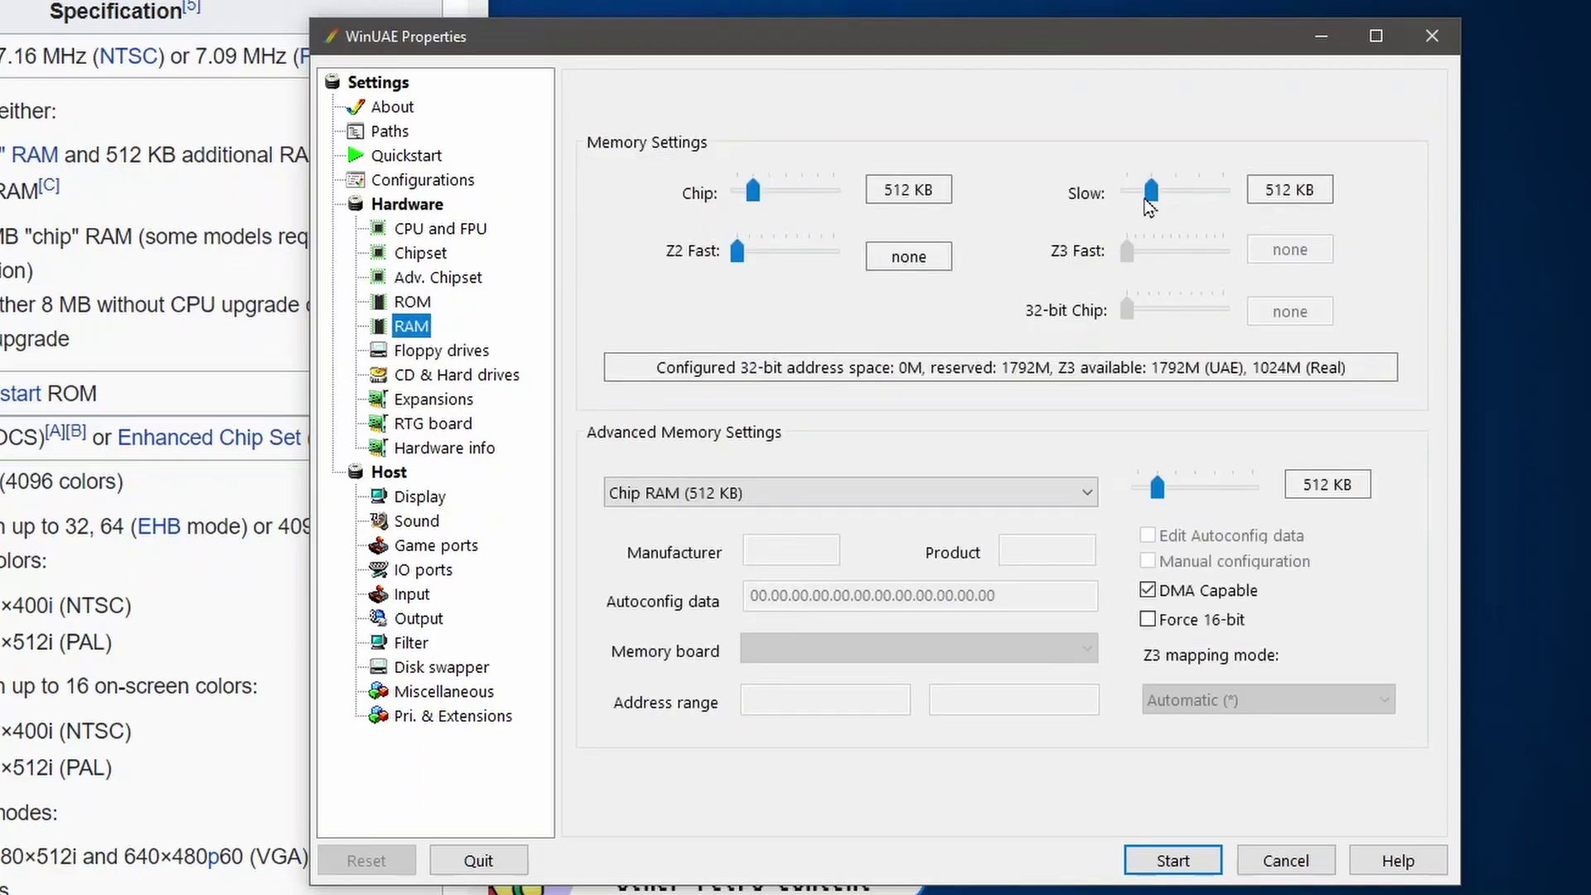
{"action": "left_click_drag", "start_coordinate": [1152, 192], "coordinate": [1127, 192]}
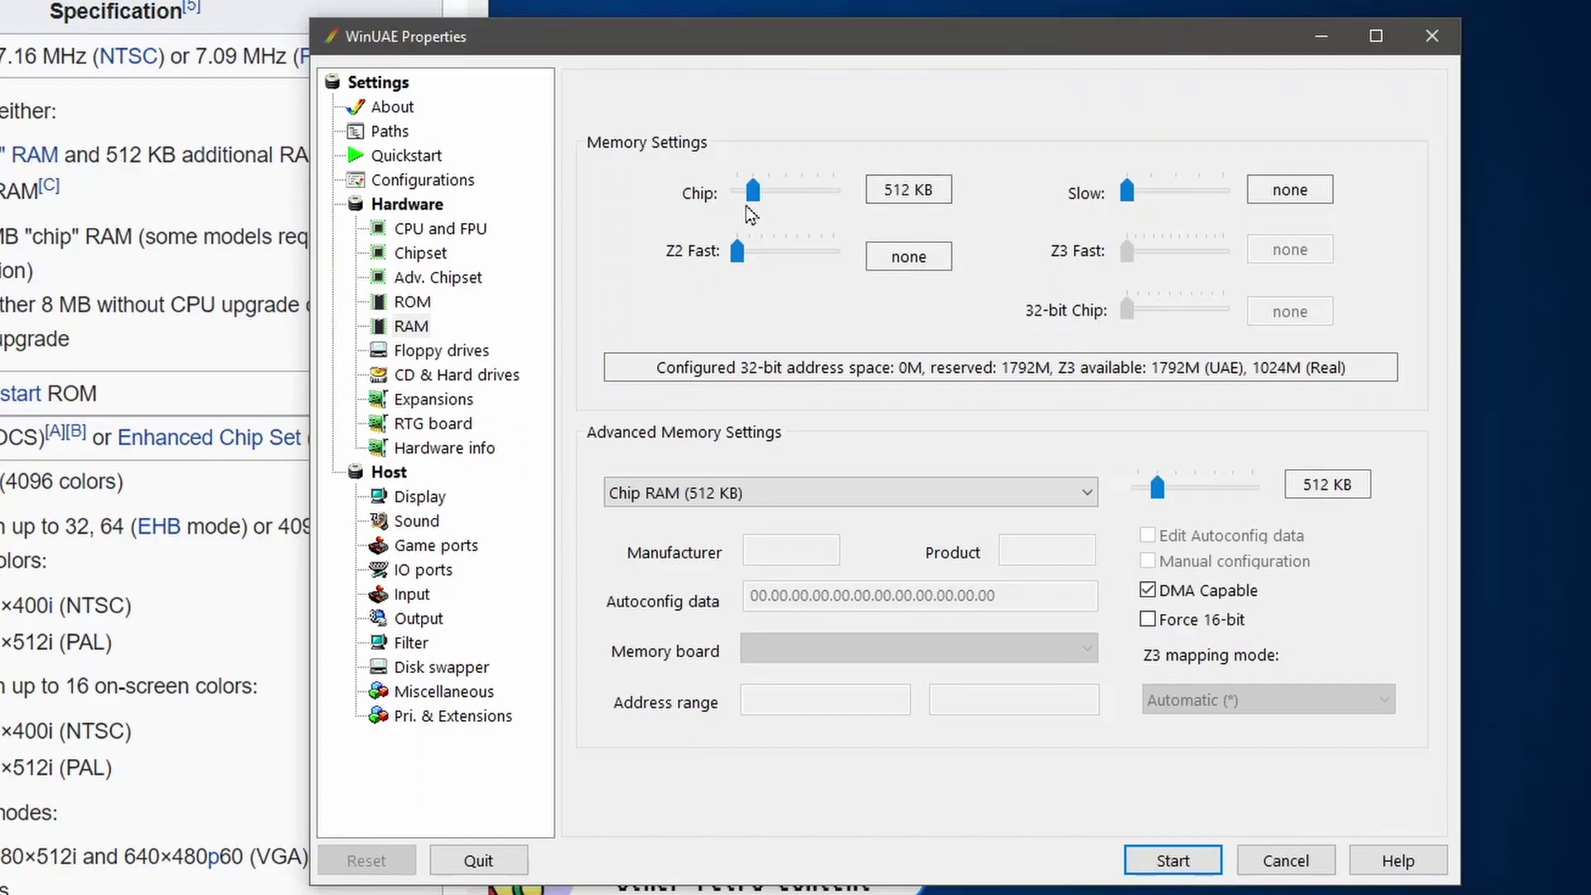
{"action": "left_click_drag", "start_coordinate": [752, 190], "coordinate": [769, 191]}
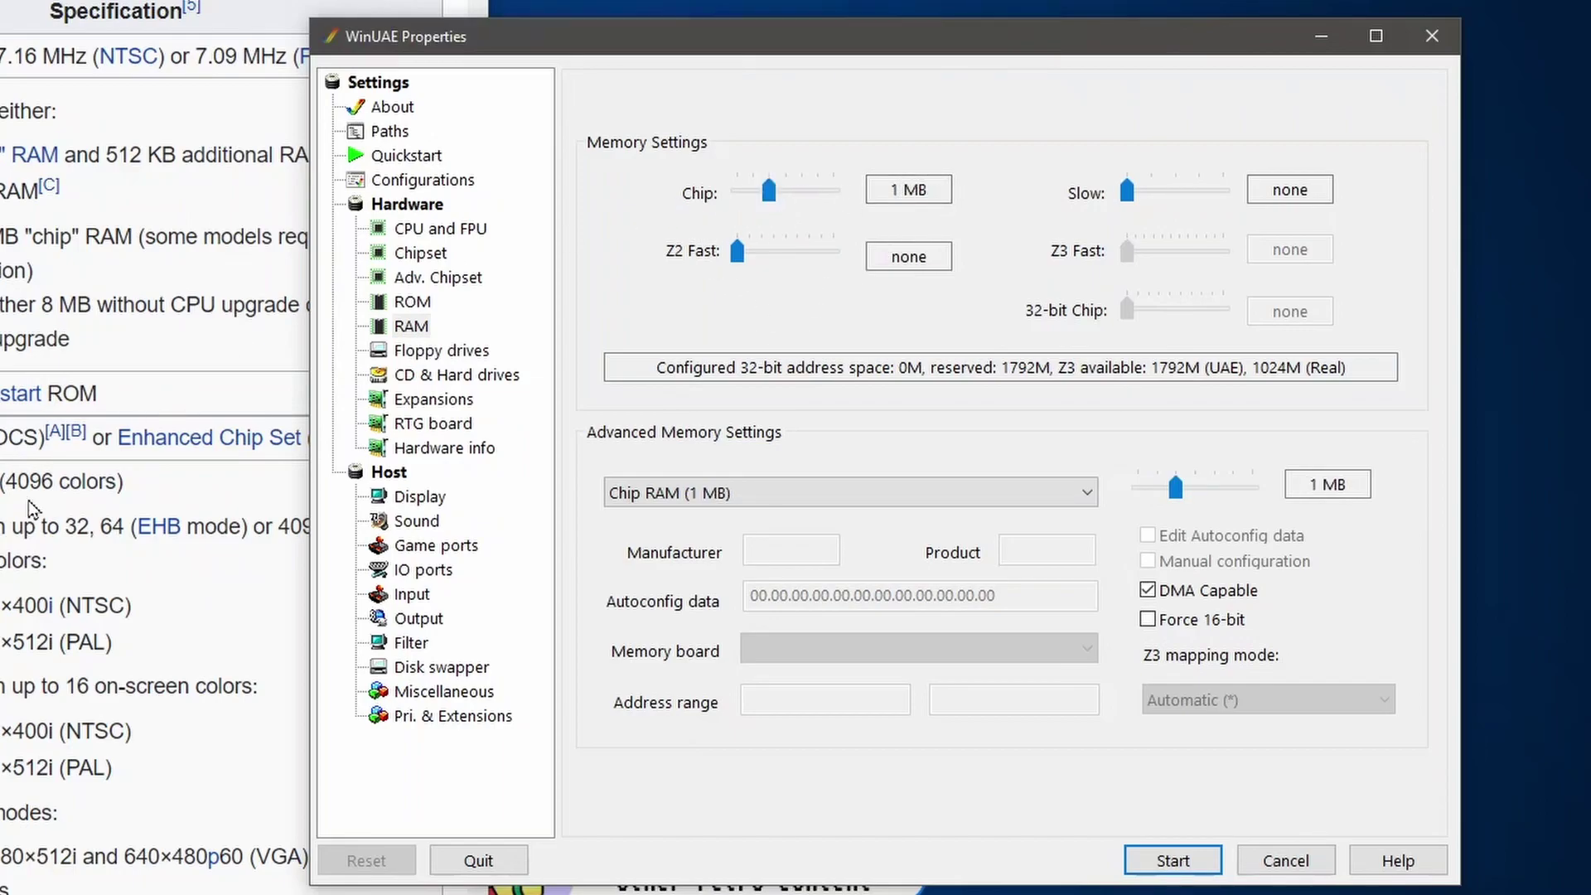
Set the floppy drive emulation speed to Turbo and view the CD and hard drive settings
{"action": "left_click", "coordinate": [442, 350]}
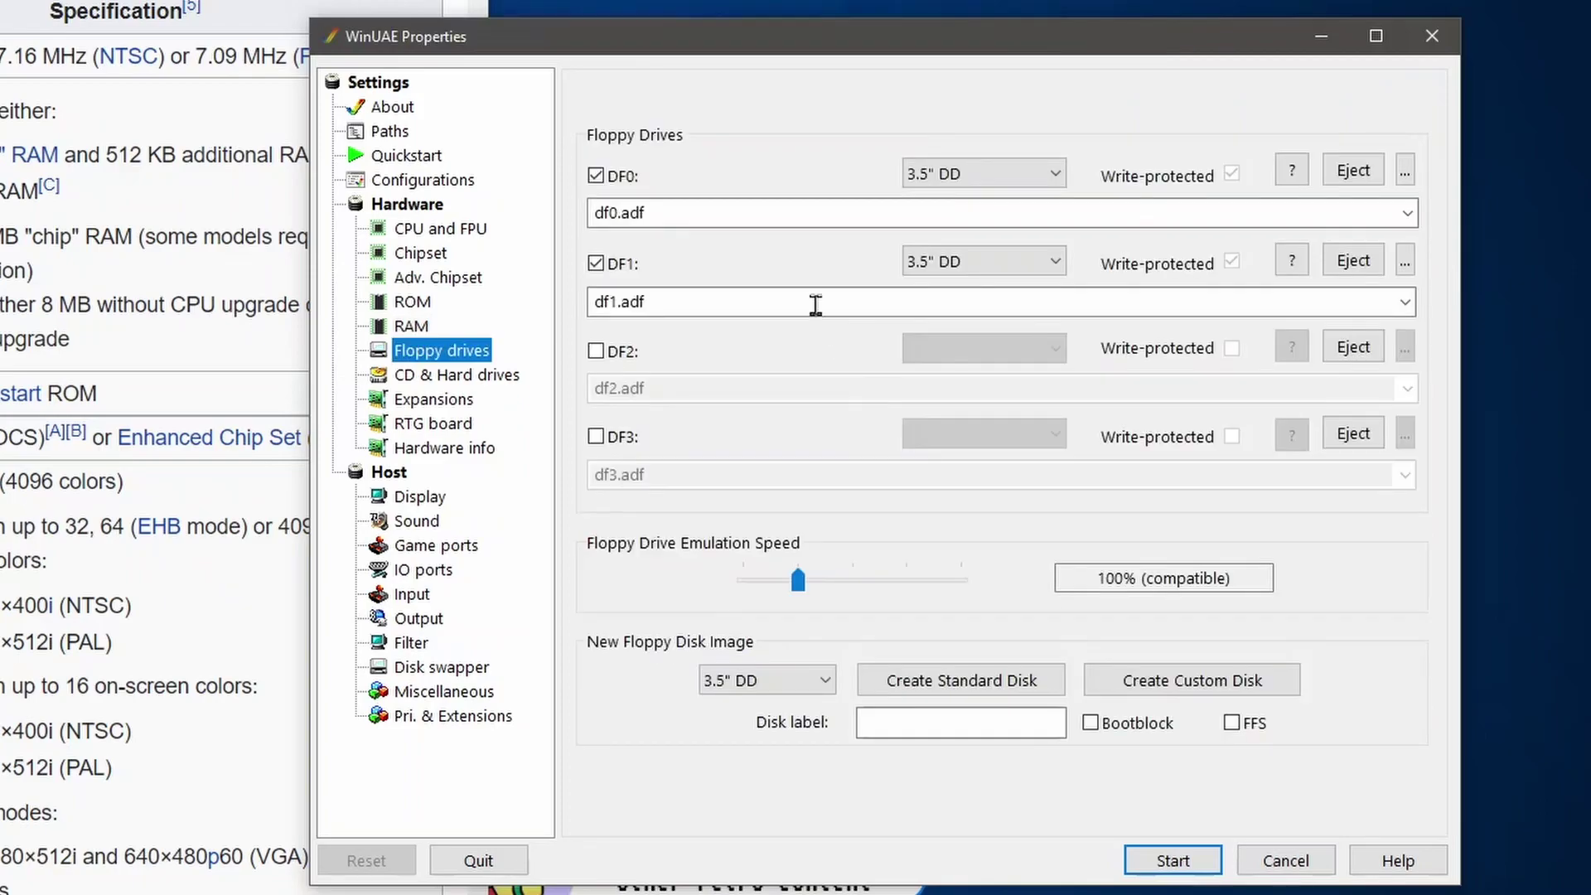
{"action": "left_click_drag", "start_coordinate": [798, 580], "coordinate": [742, 580]}
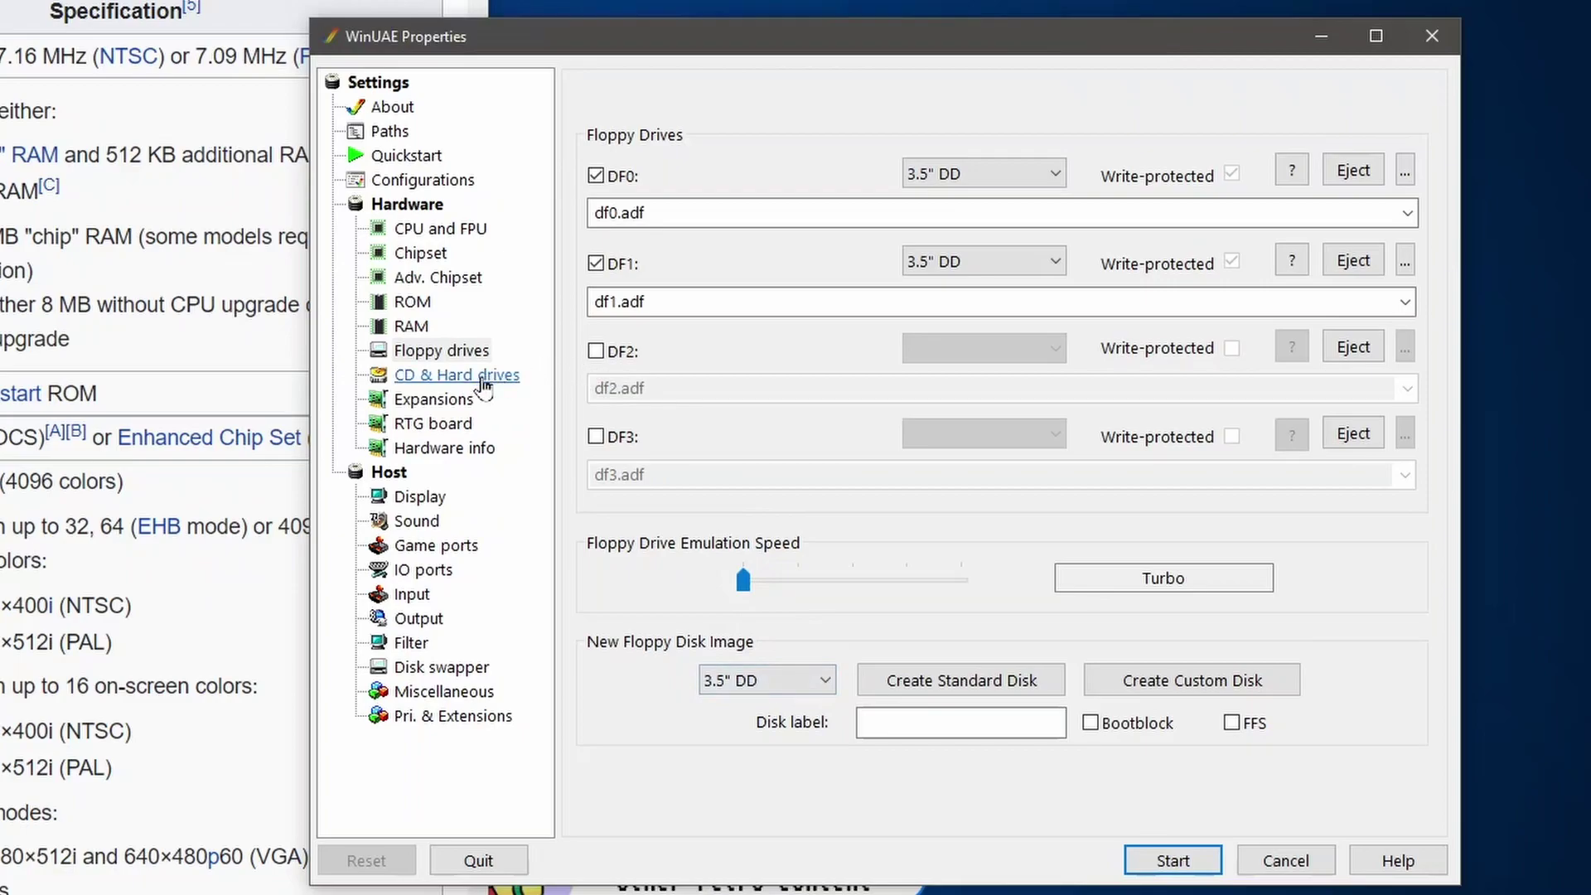
{"action": "left_click", "coordinate": [483, 381]}
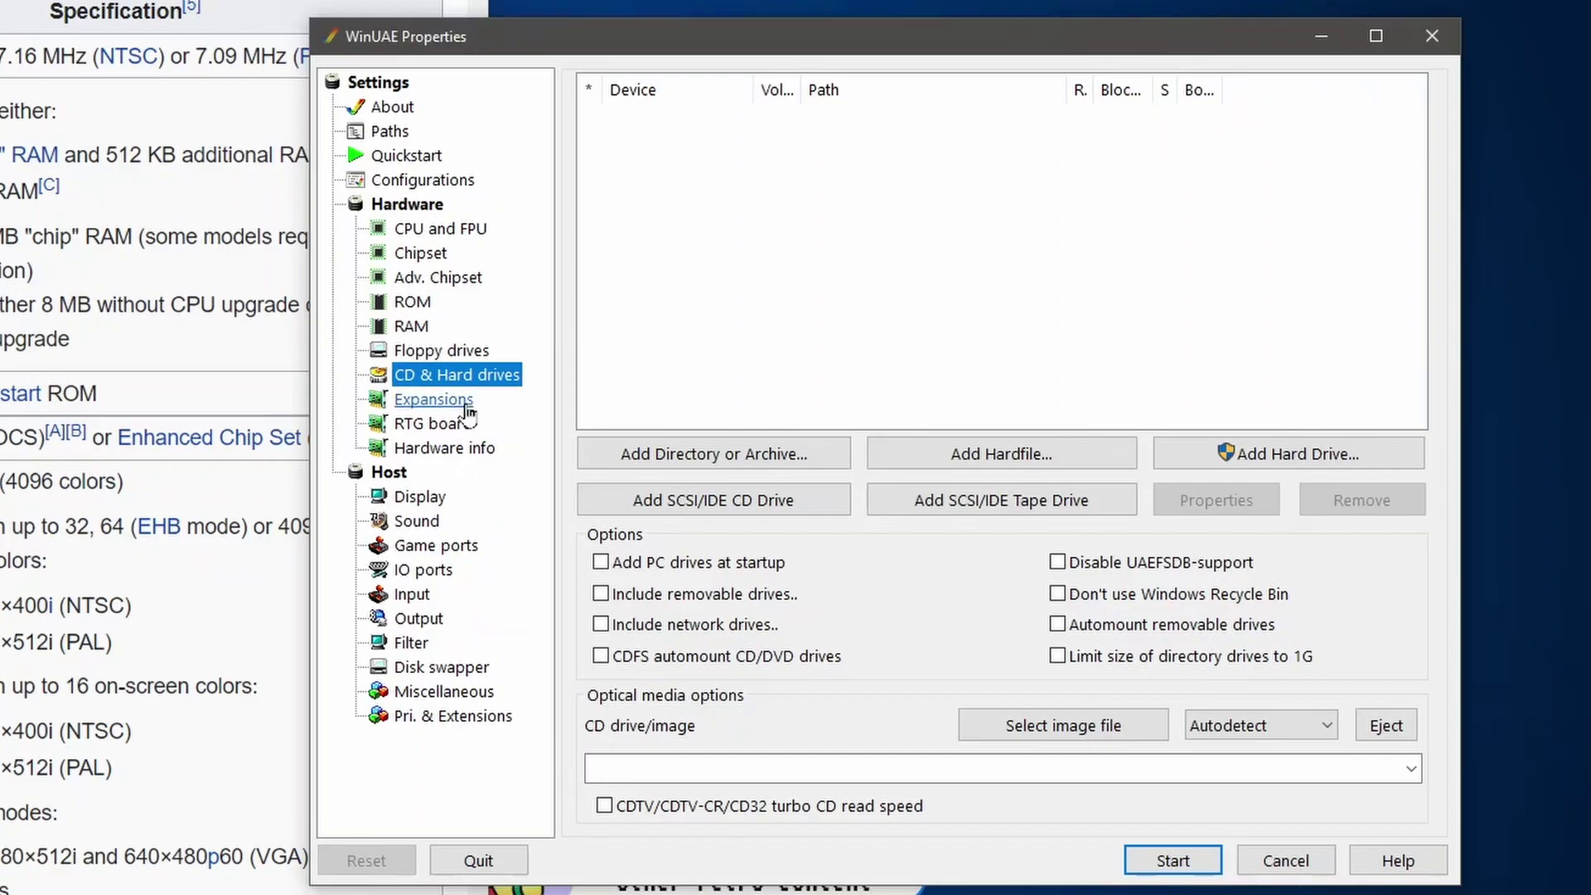
Add the A590/A2091 (Commodore) SCSI controller as an expansion with the A590/A2091 v7.0 (16k) ROM
{"action": "left_click", "coordinate": [467, 406]}
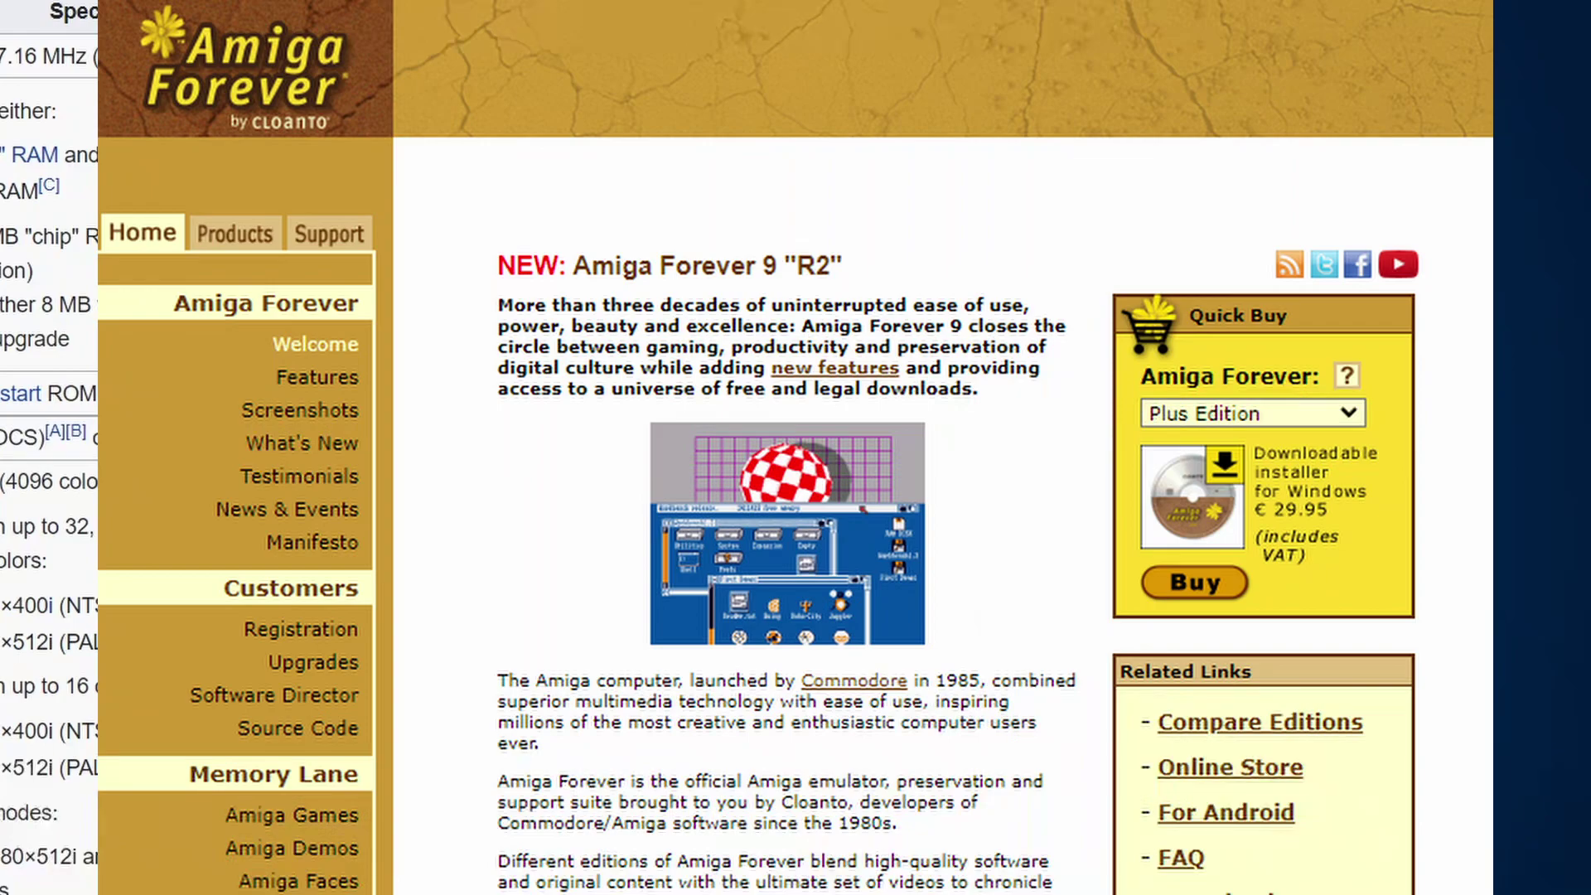
{"action": "left_click", "coordinate": [787, 226]}
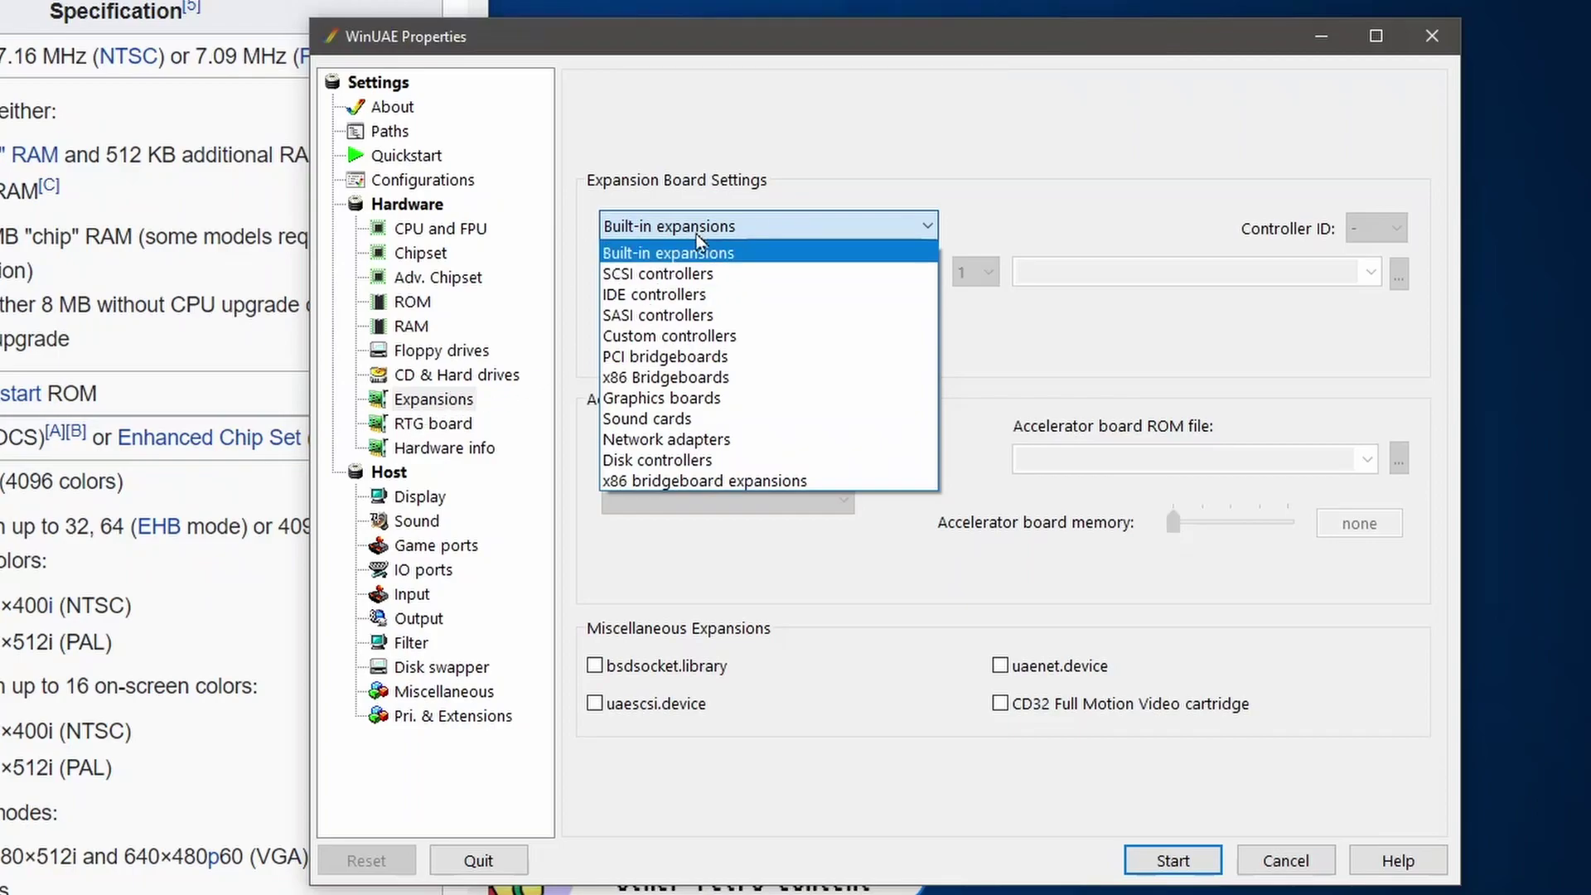
{"action": "left_click", "coordinate": [684, 276]}
{"action": "left_click", "coordinate": [683, 276]}
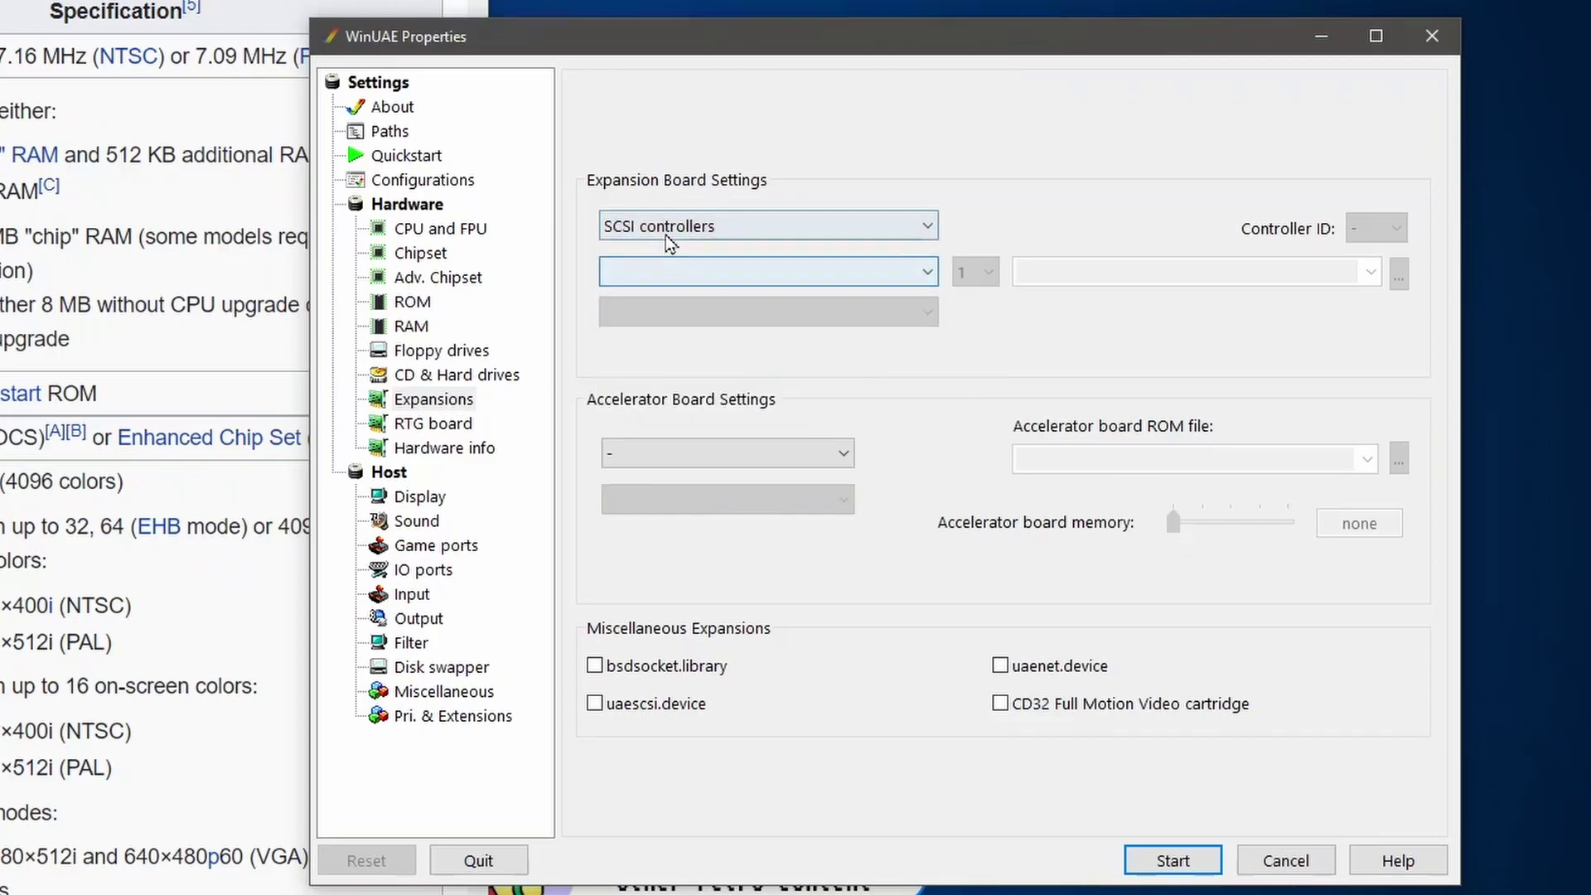
{"action": "left_click", "coordinate": [813, 276]}
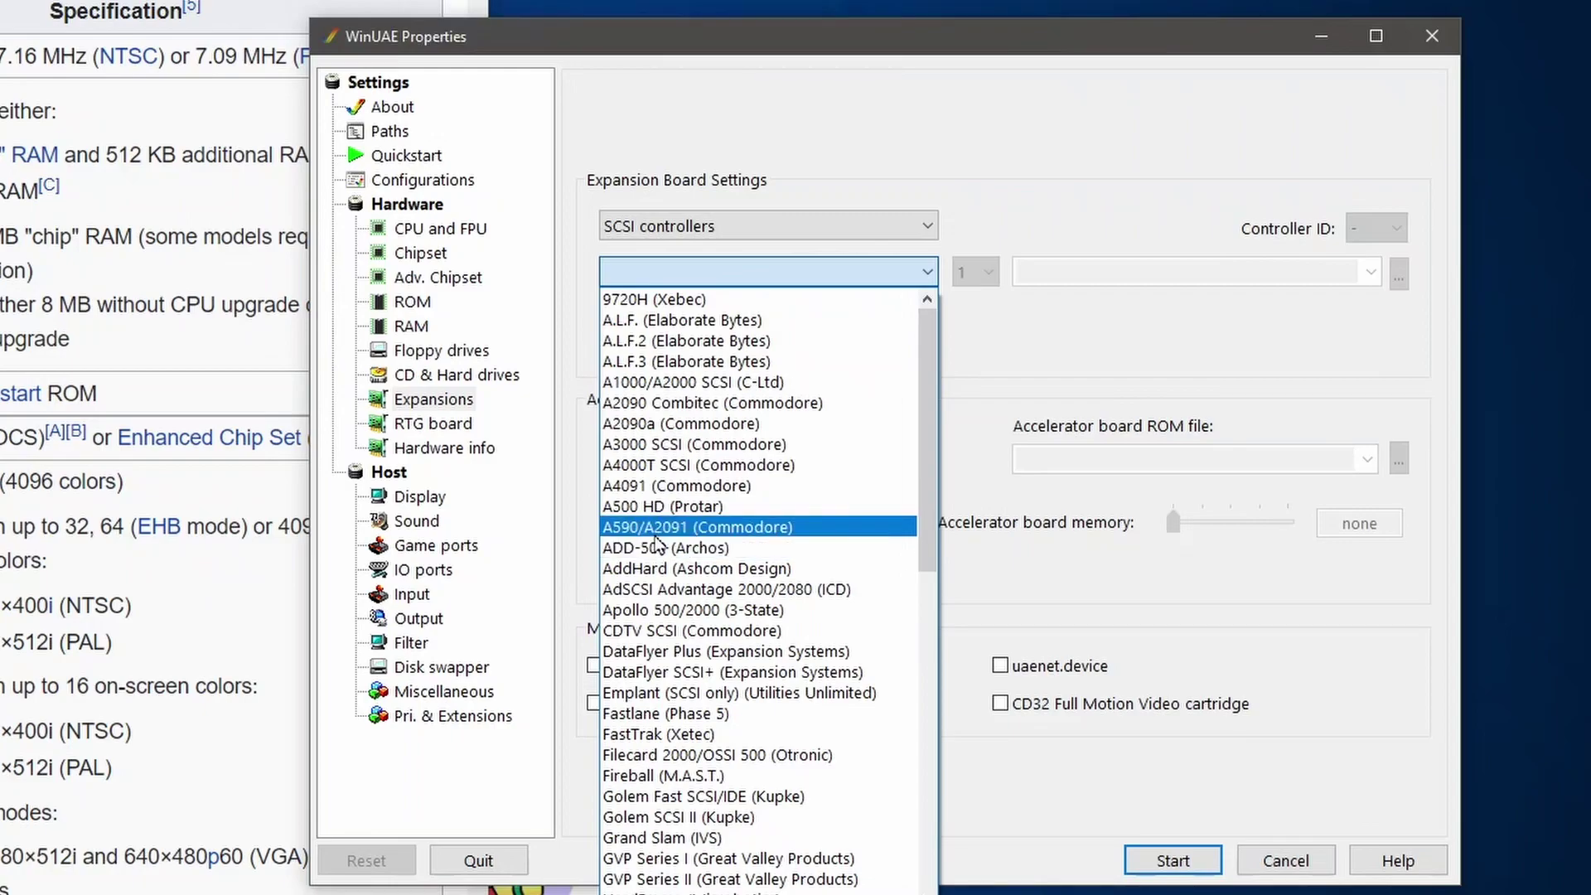
{"action": "left_click", "coordinate": [701, 533]}
{"action": "left_click", "coordinate": [1369, 271]}
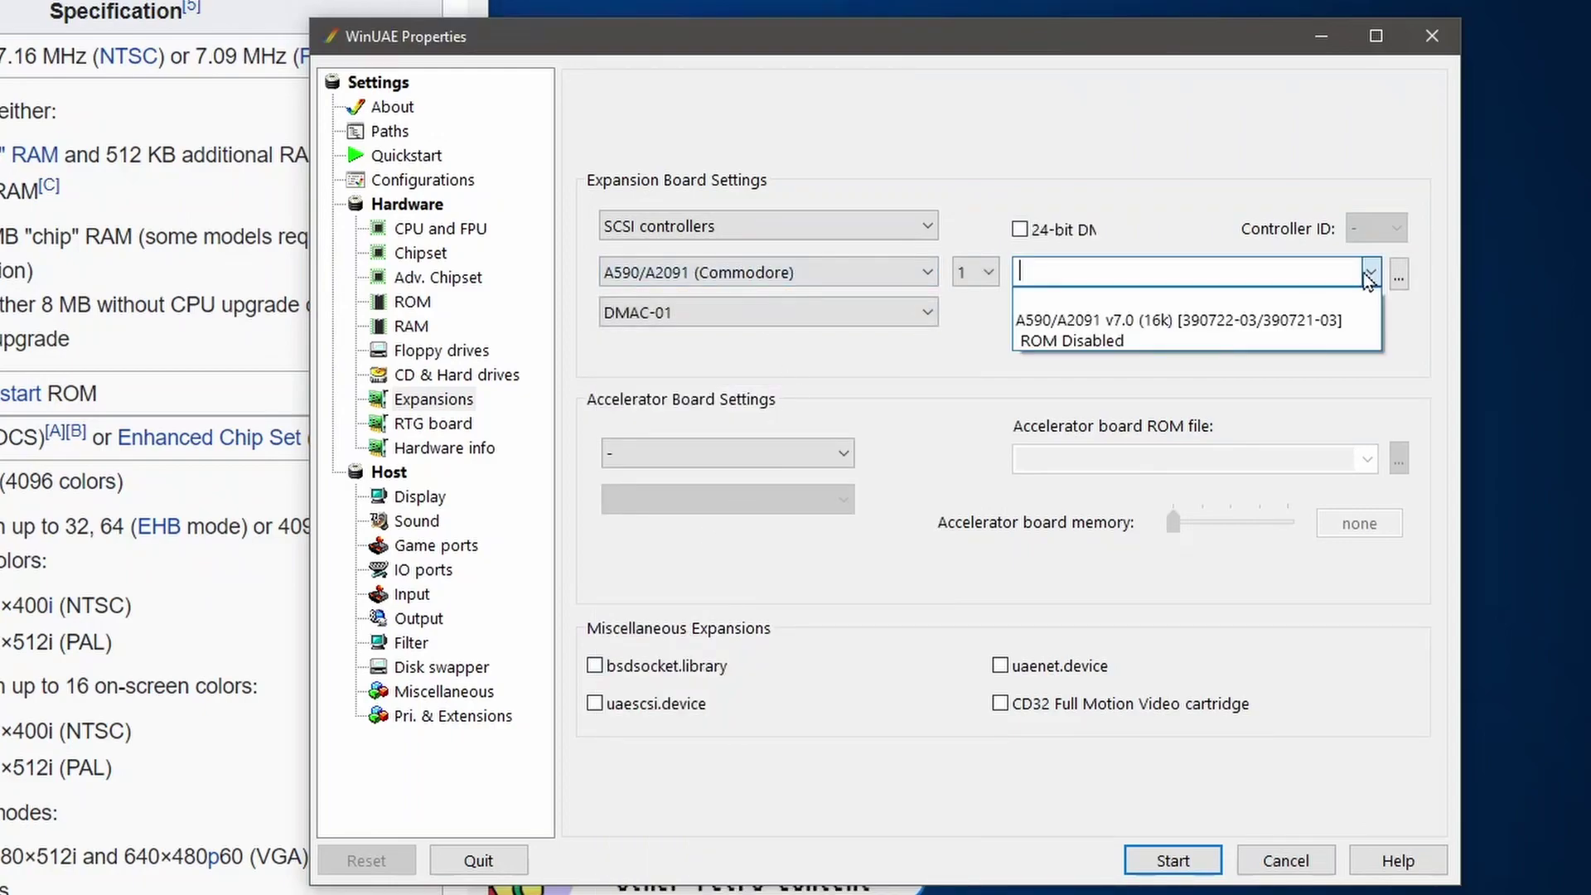
{"action": "left_click", "coordinate": [1199, 328]}
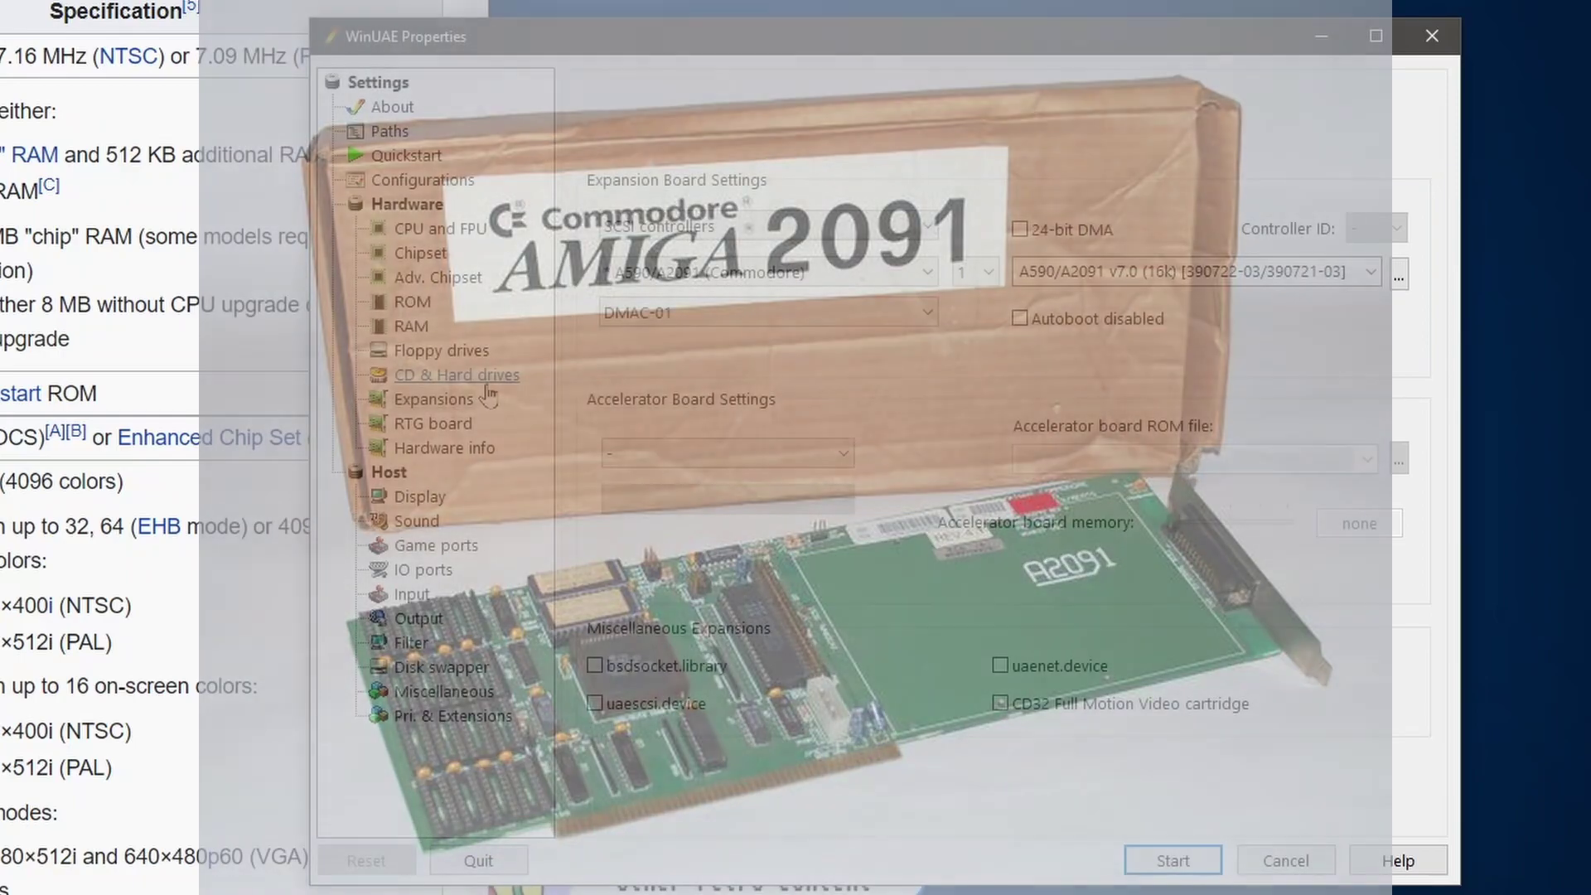
Create a new 56 MB hard disk image named a2000 in the Hard Drive folder as a hardfile
{"action": "left_click", "coordinate": [457, 374]}
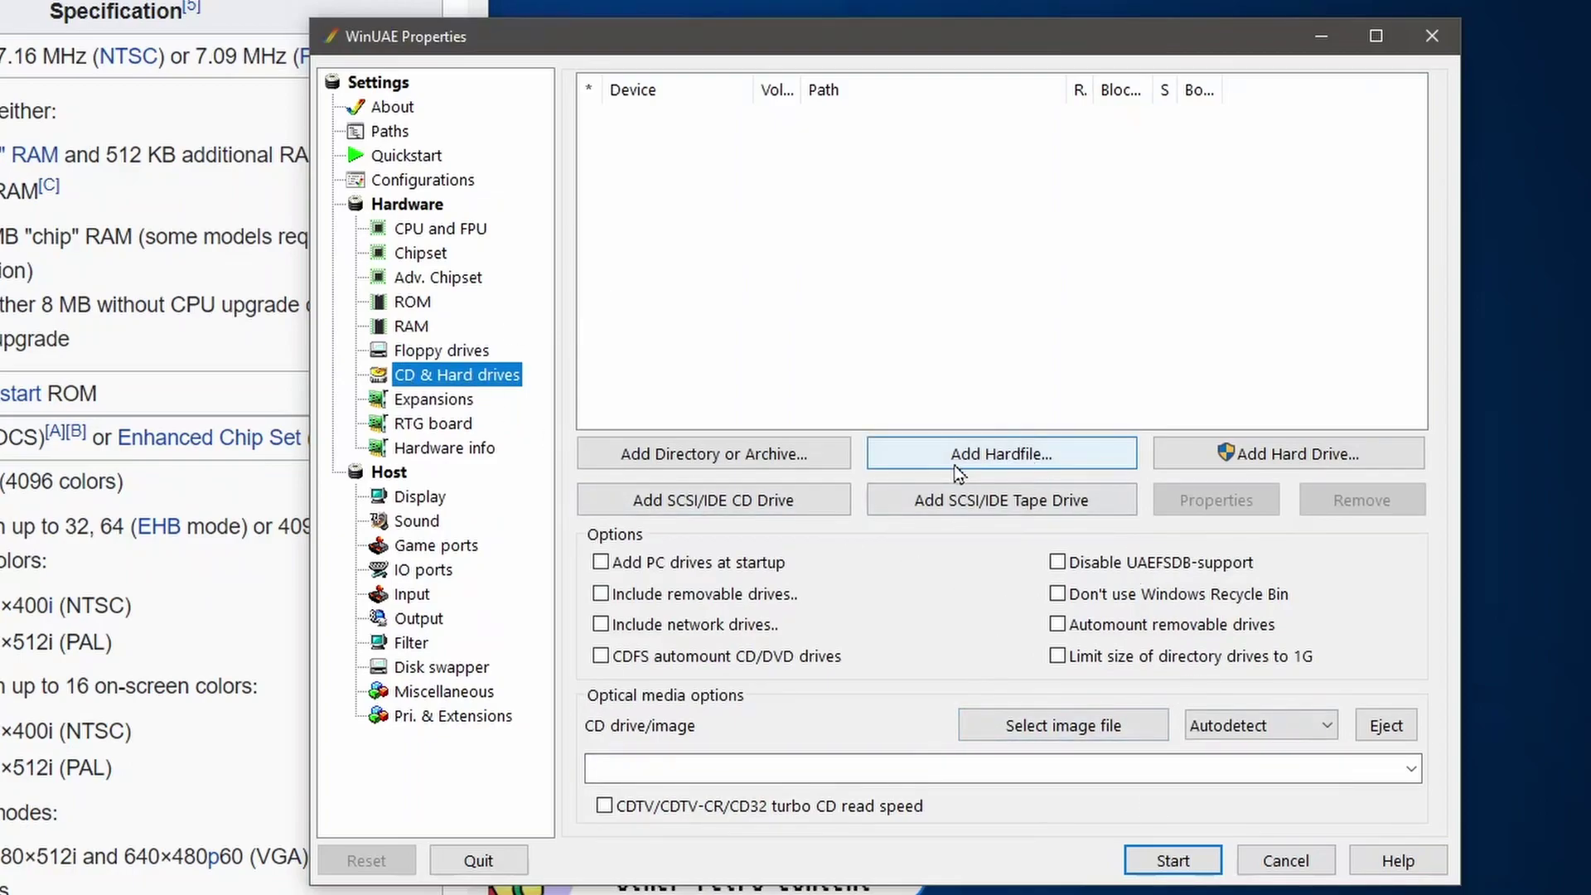
{"action": "left_click", "coordinate": [989, 459]}
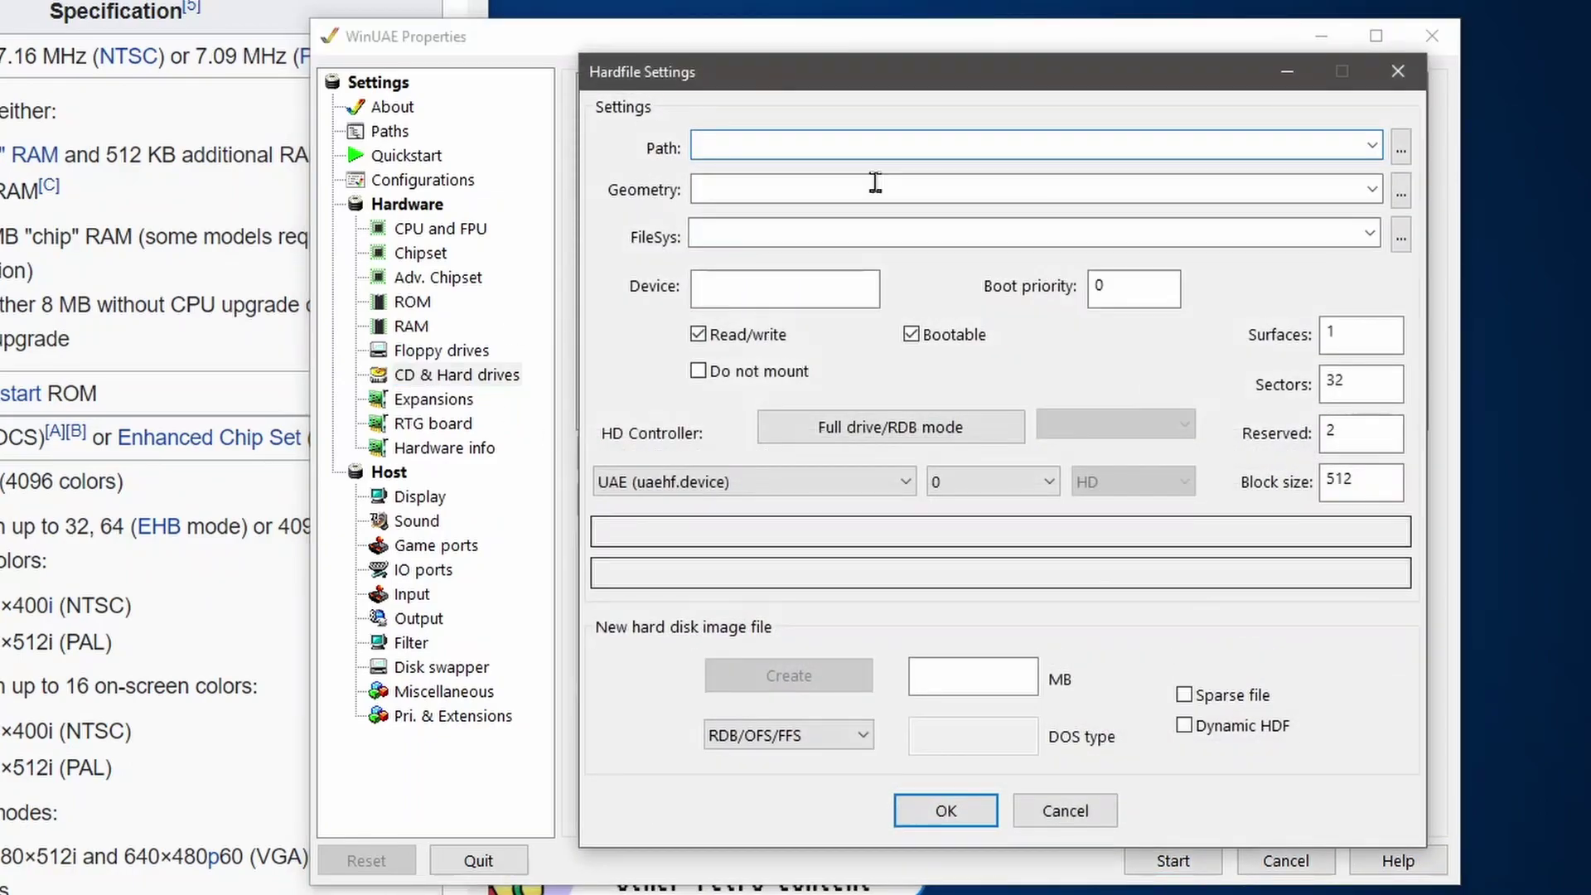
{"action": "left_click", "coordinate": [961, 671]}
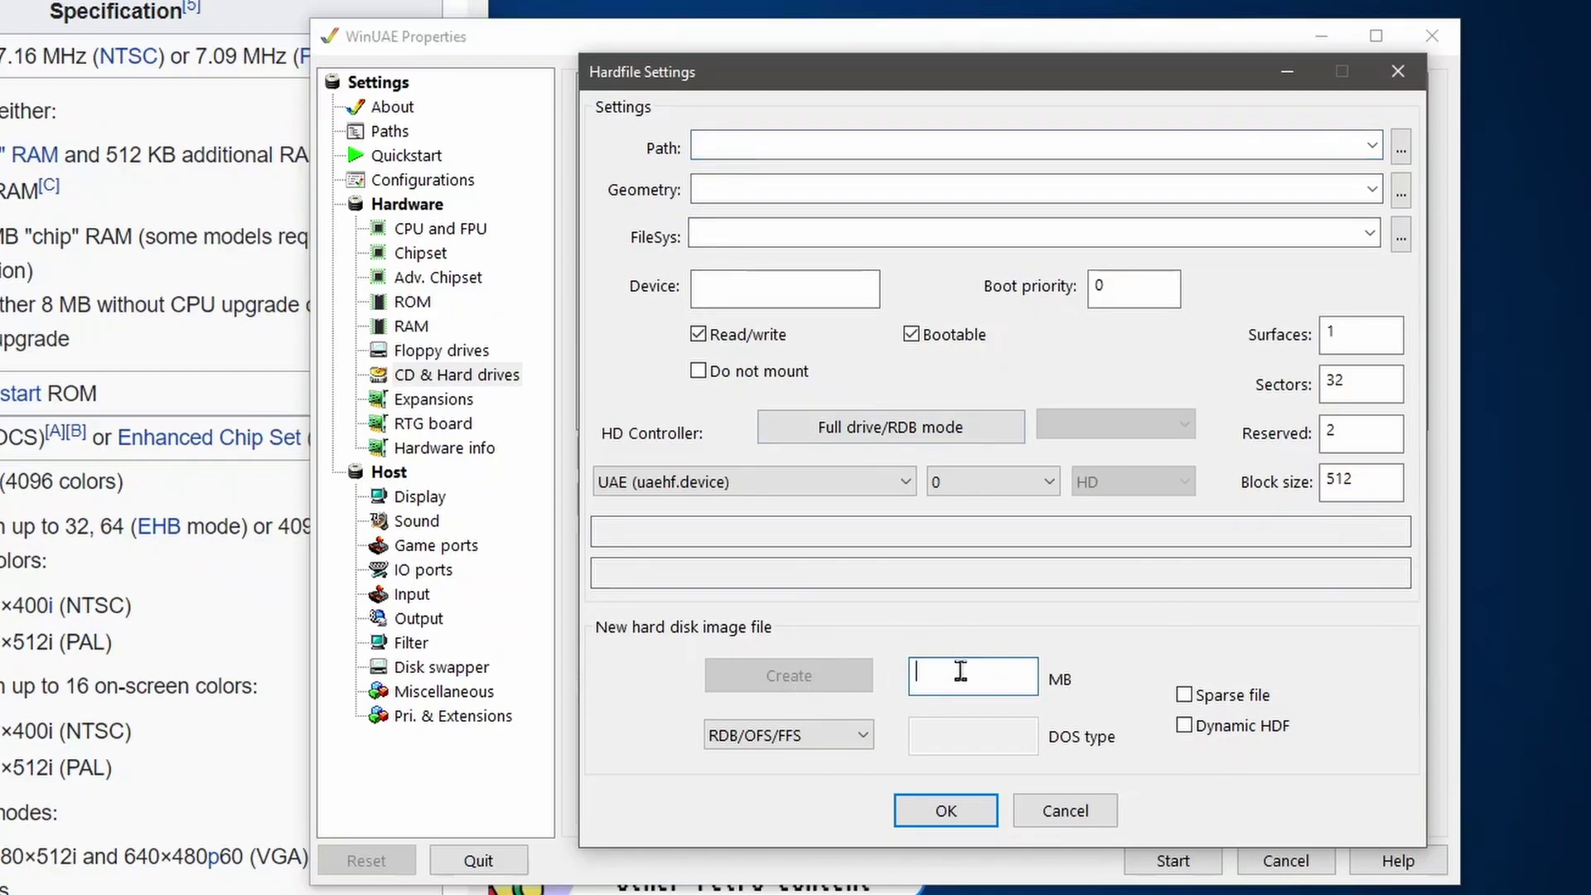
{"action": "type", "text": "56"}
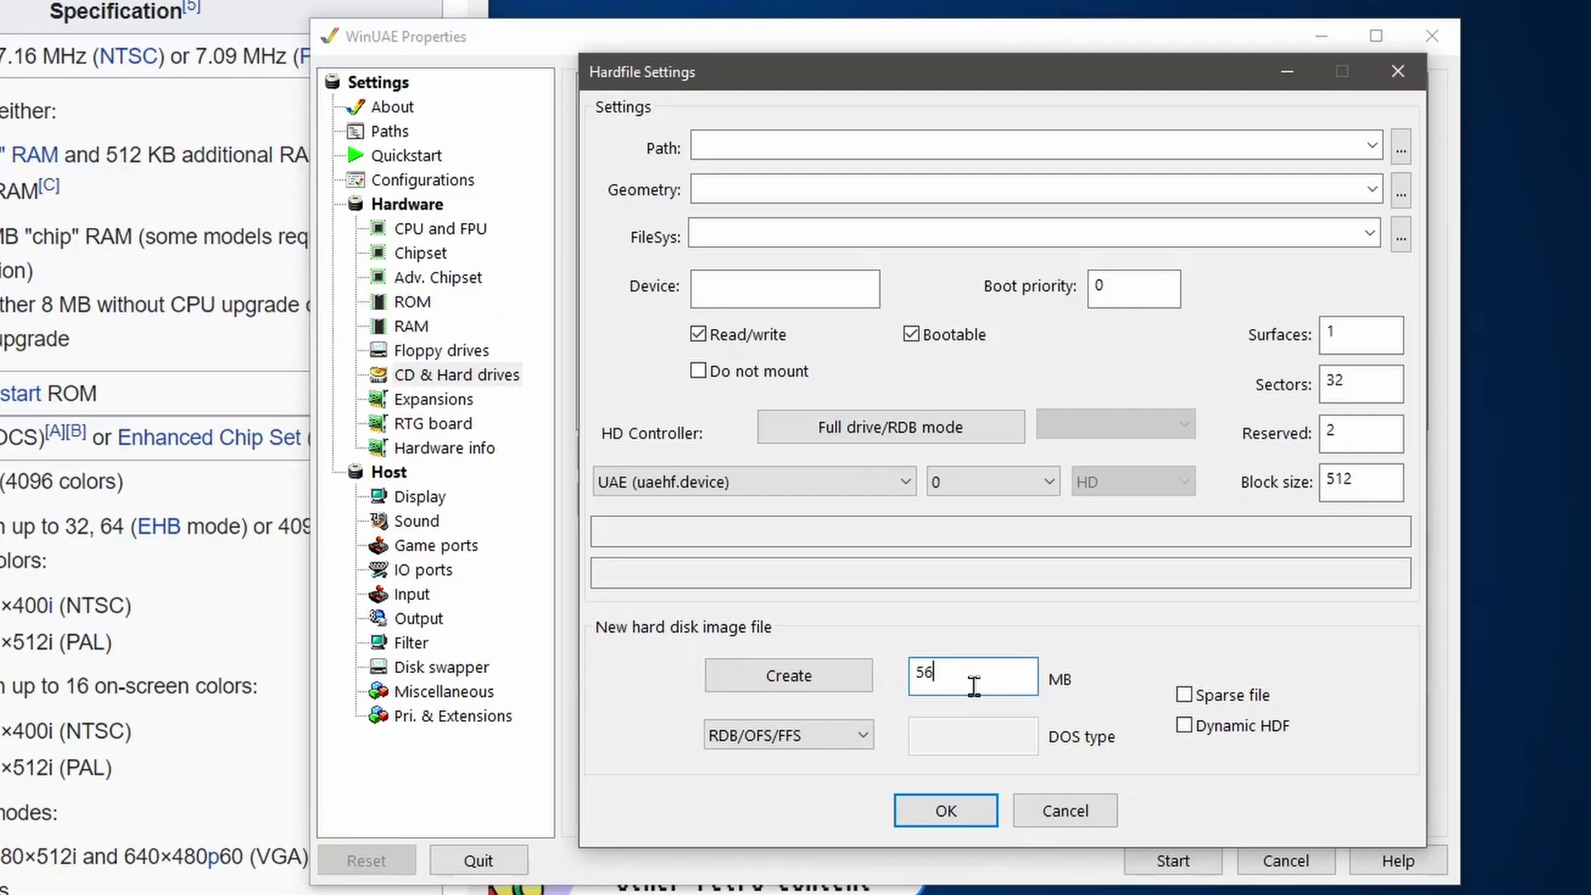
{"action": "left_click_drag", "start_coordinate": [478, 290], "coordinate": [476, 434]}
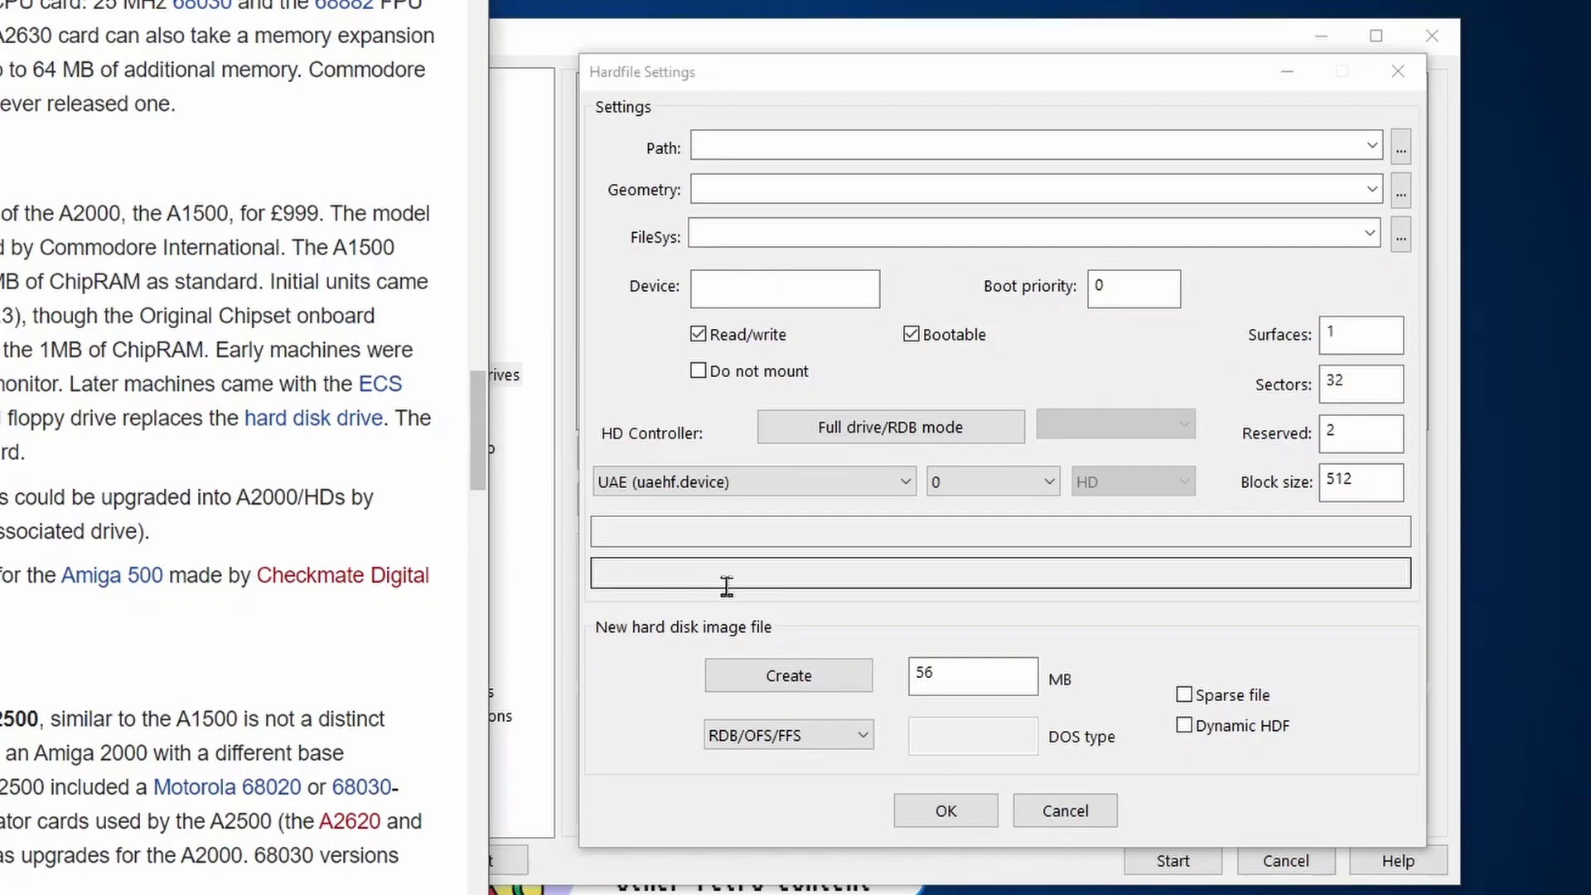
{"action": "left_click", "coordinate": [1170, 623]}
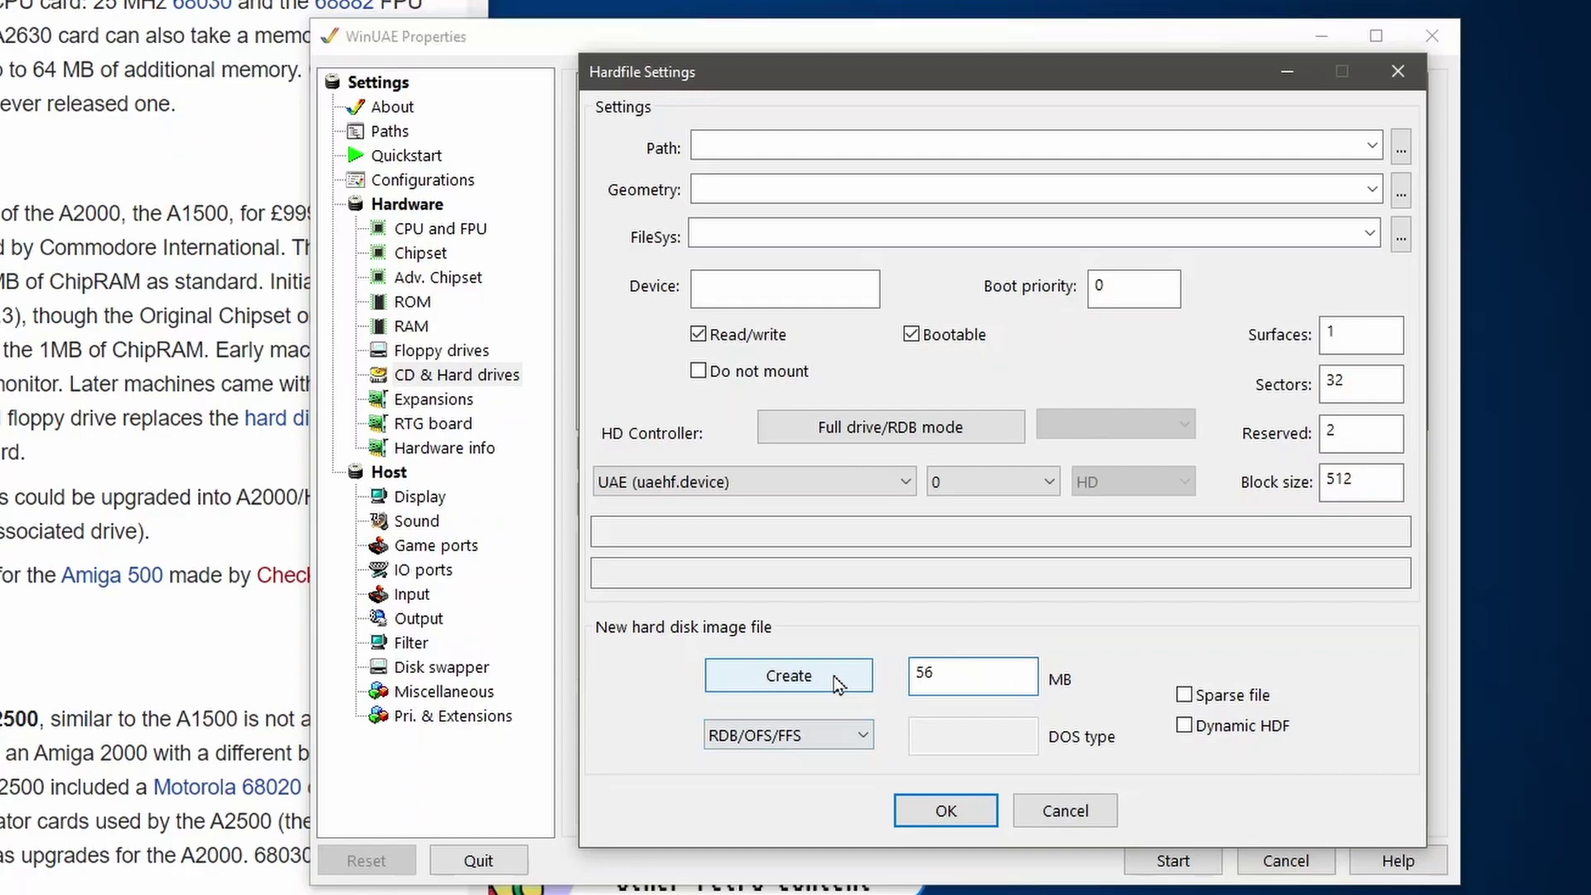
{"action": "left_click", "coordinate": [789, 678]}
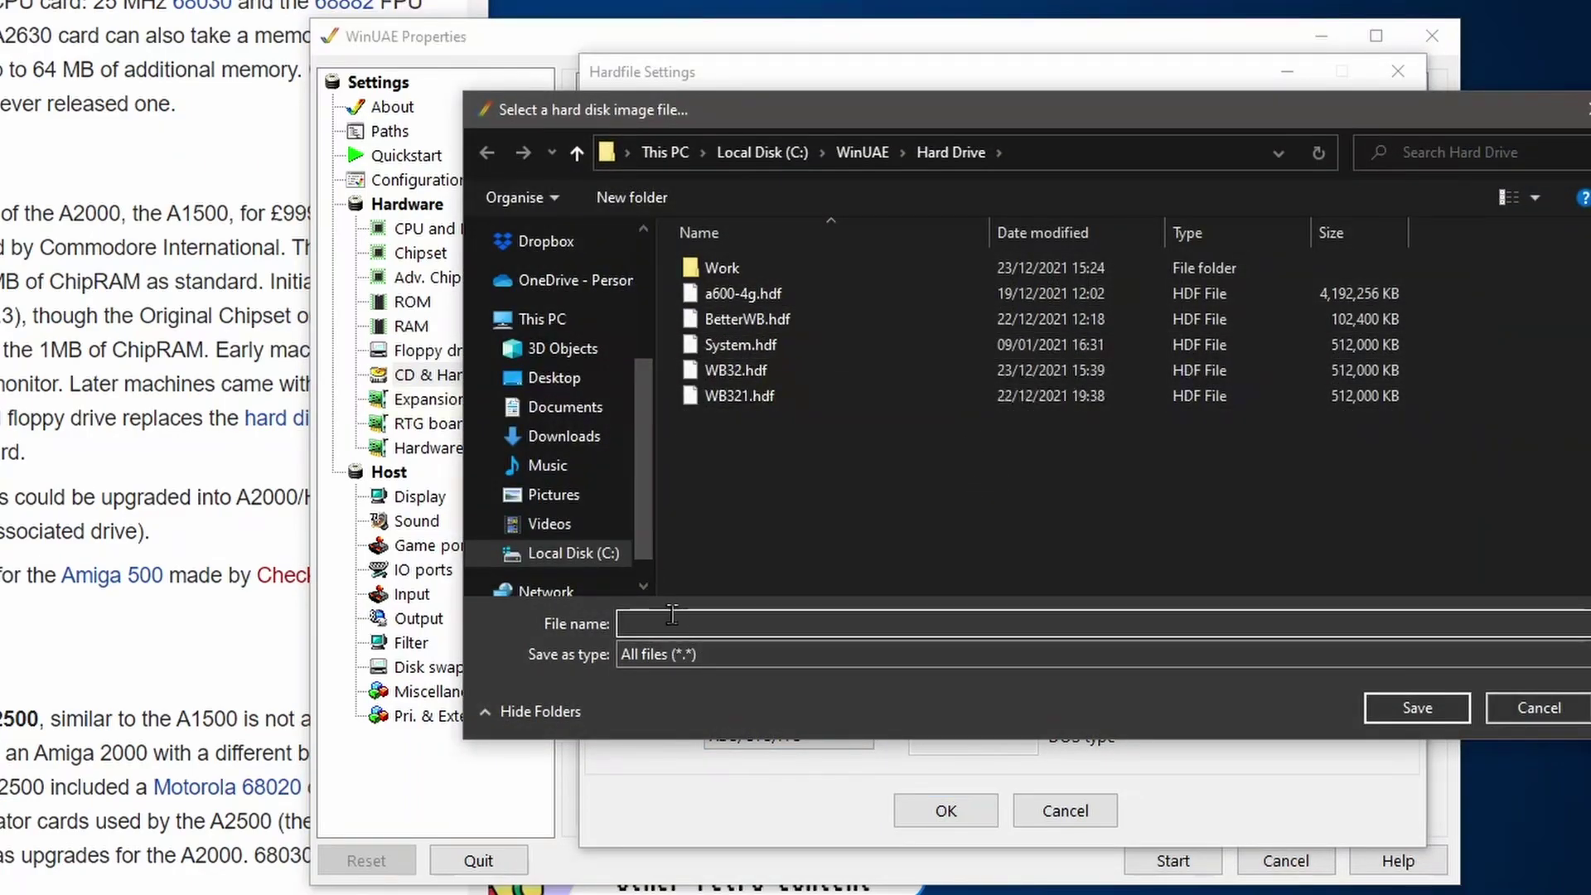
{"action": "type", "text": "a2"}
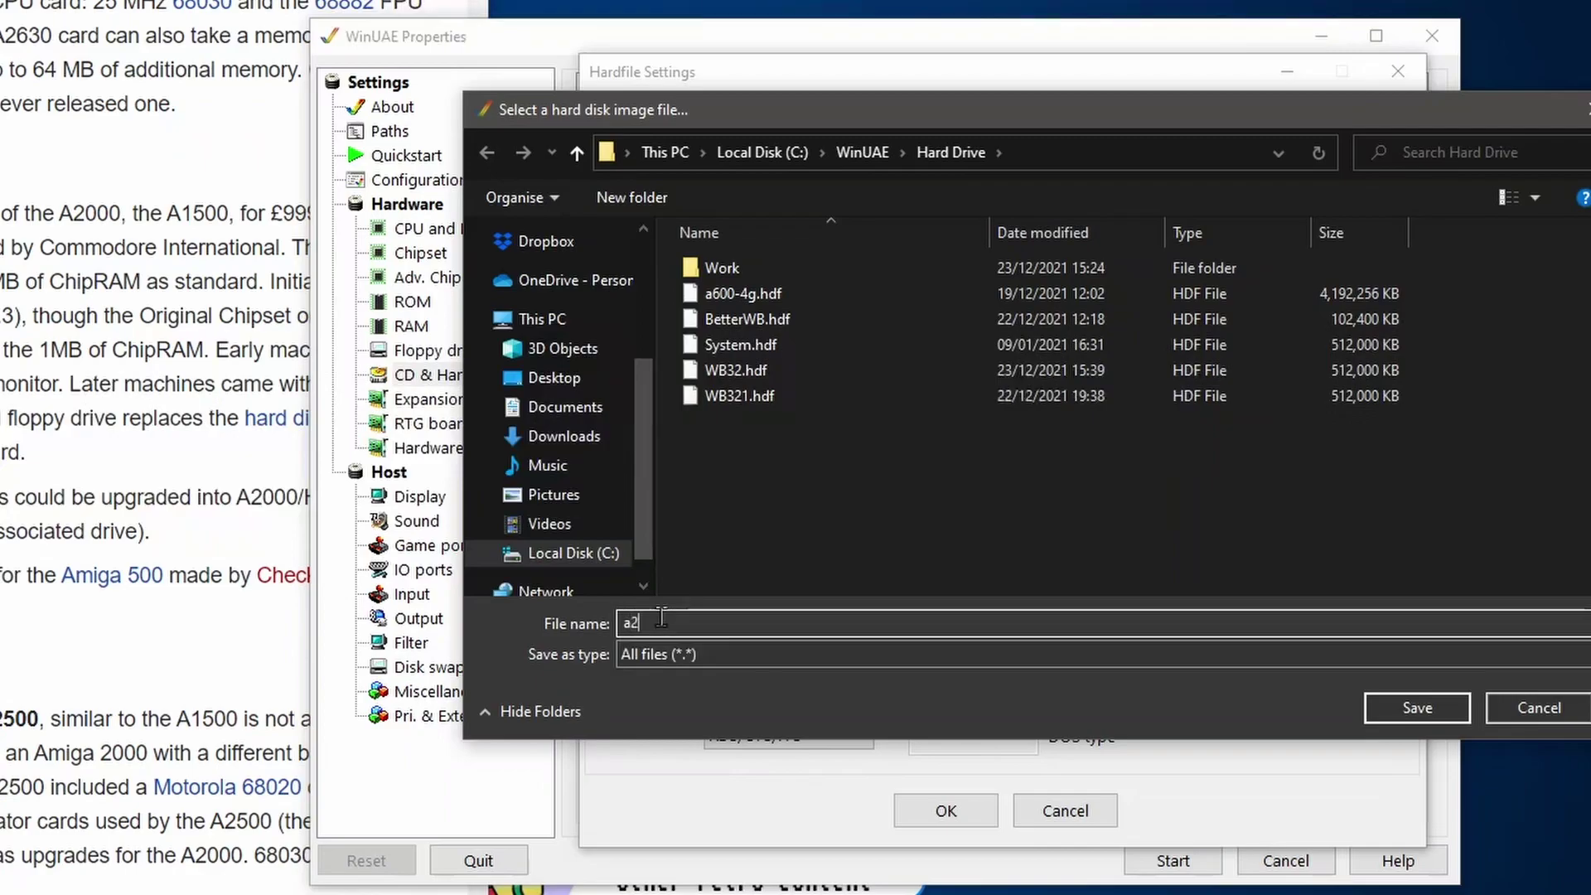
{"action": "type", "text": "000"}
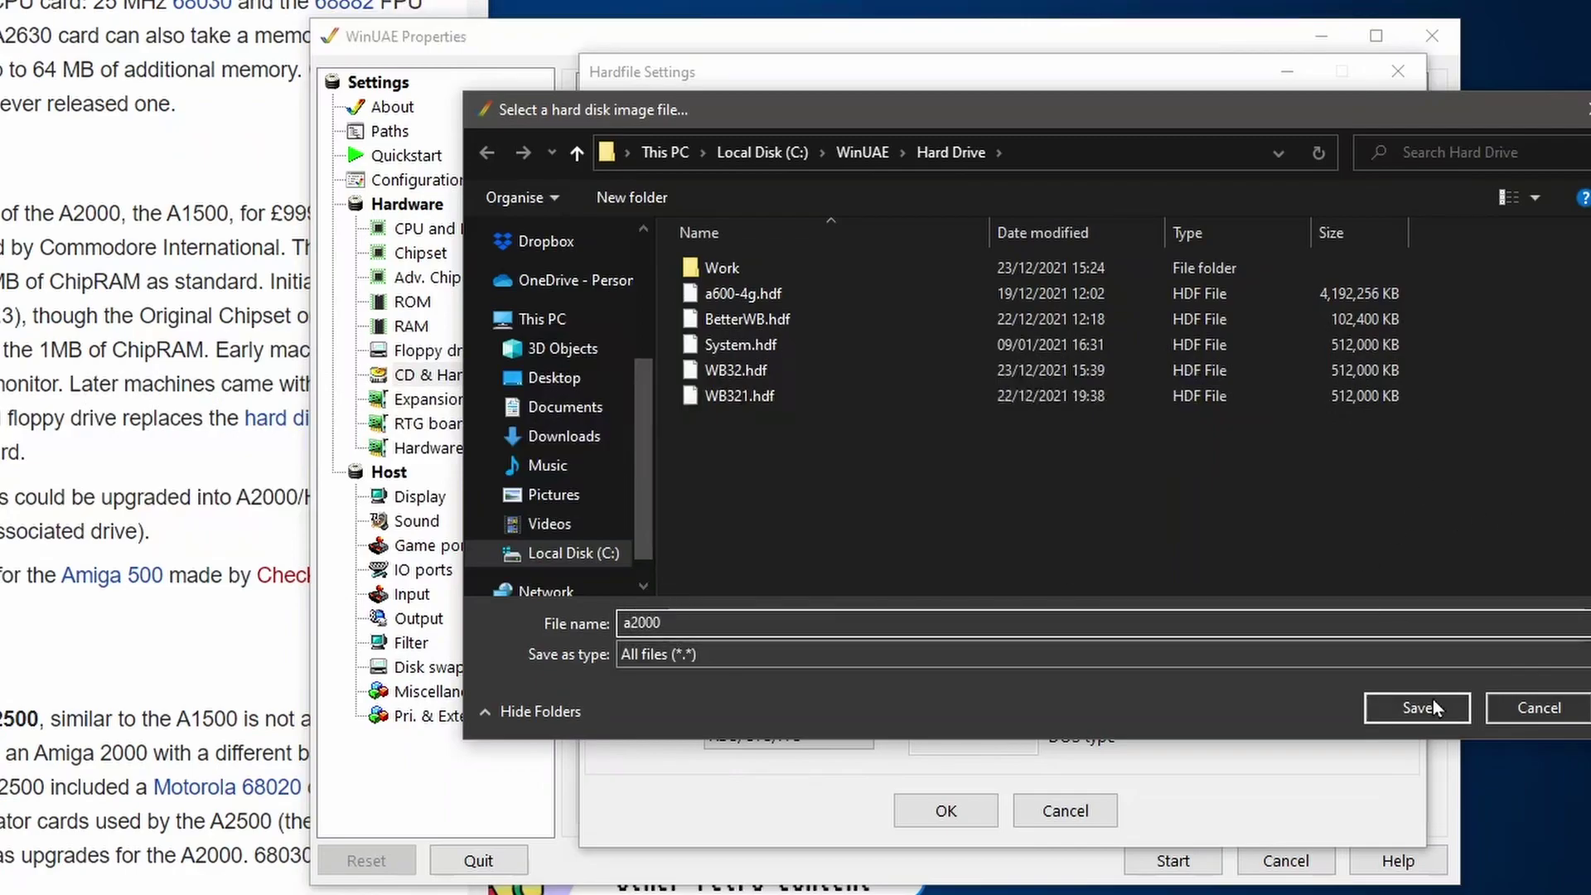
{"action": "left_click", "coordinate": [1434, 699]}
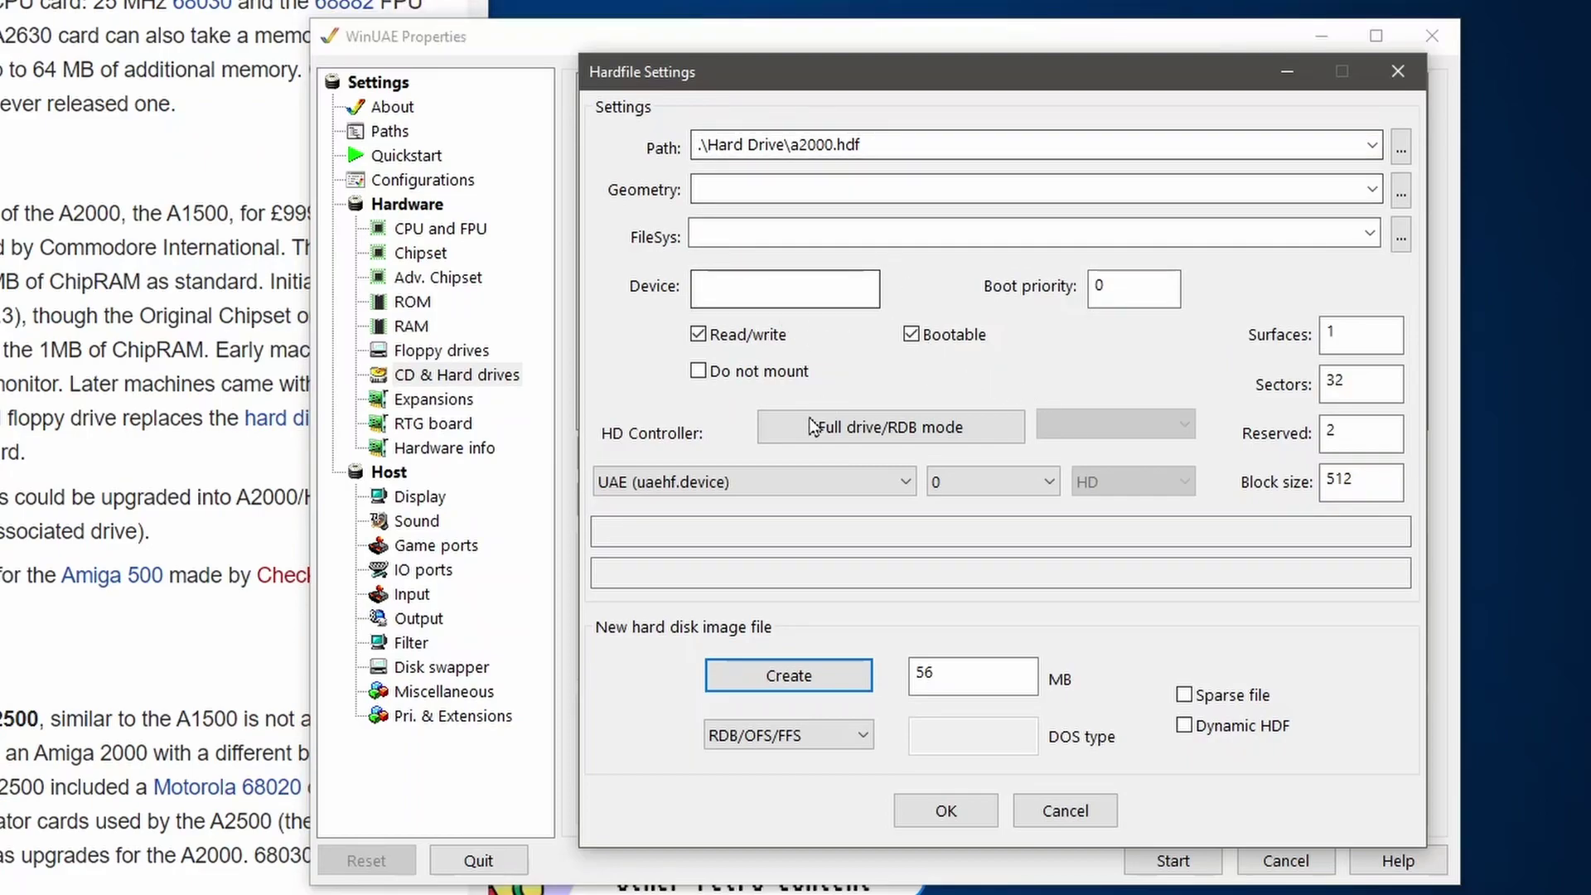
Add the a2000 hardfile in Full drive/RDB mode on the Commodore A590/A2091 controller as unit 6 and start the emulation
{"action": "left_click", "coordinate": [928, 433]}
{"action": "left_click", "coordinate": [829, 481]}
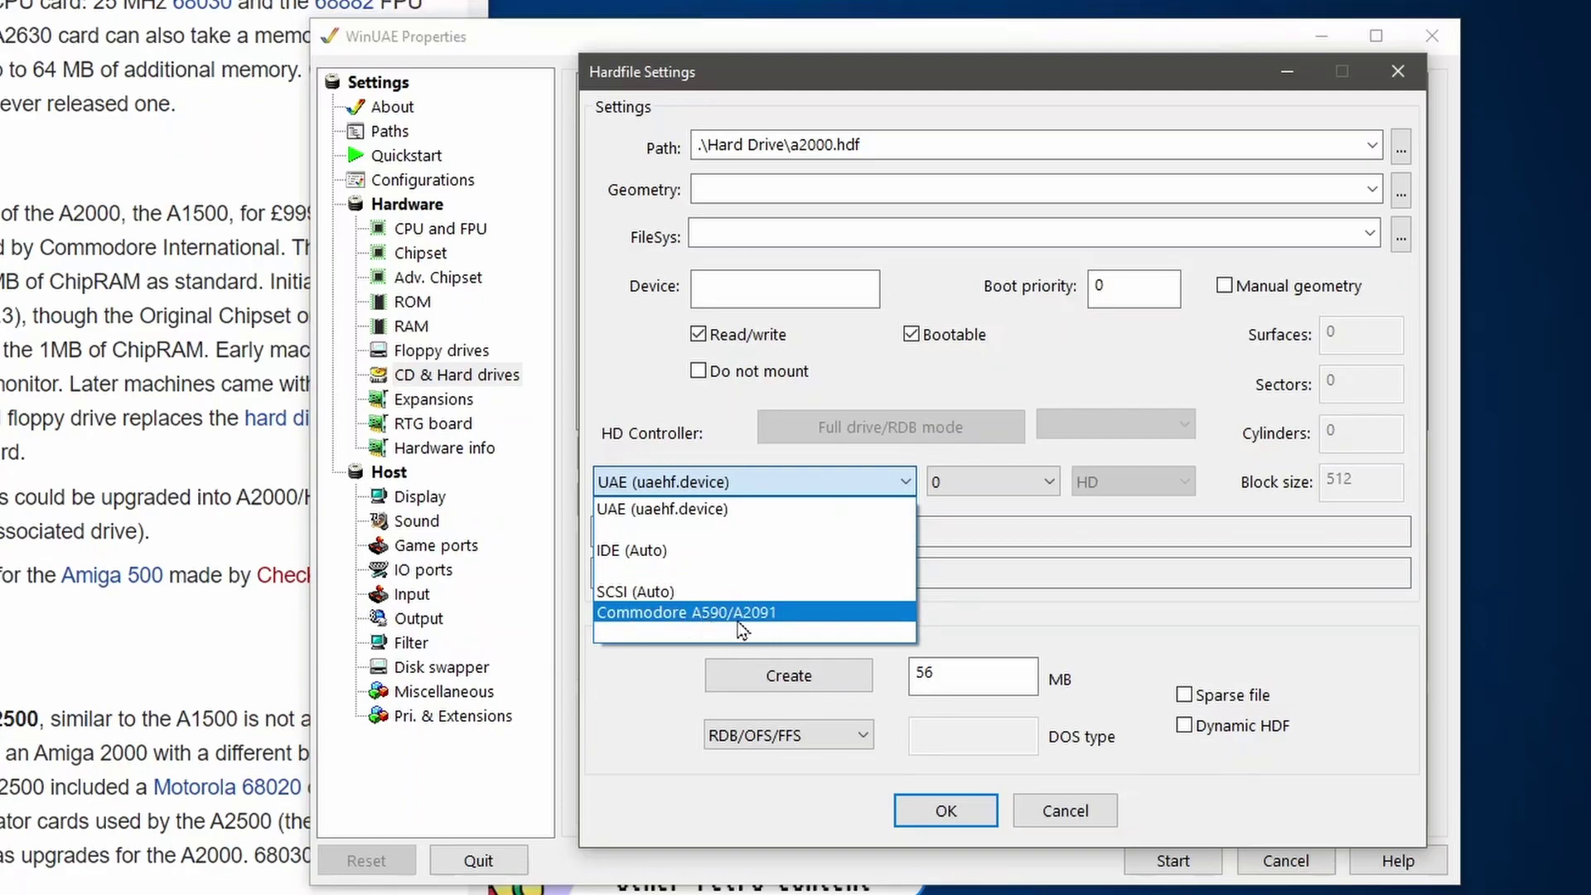
{"action": "left_click", "coordinate": [775, 613]}
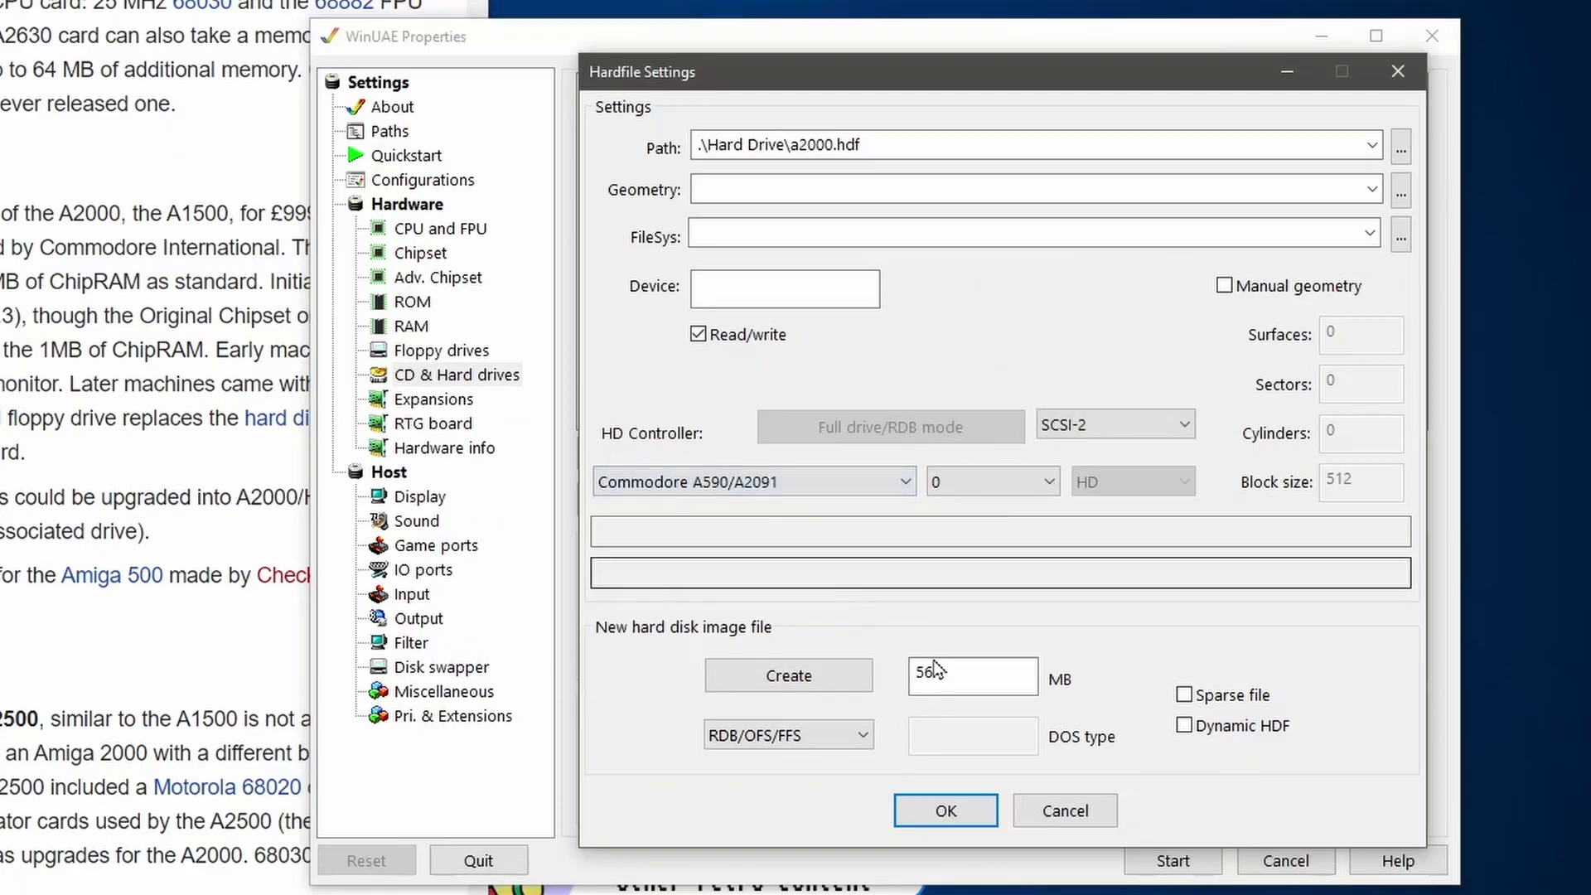
{"action": "left_click", "coordinate": [1043, 487]}
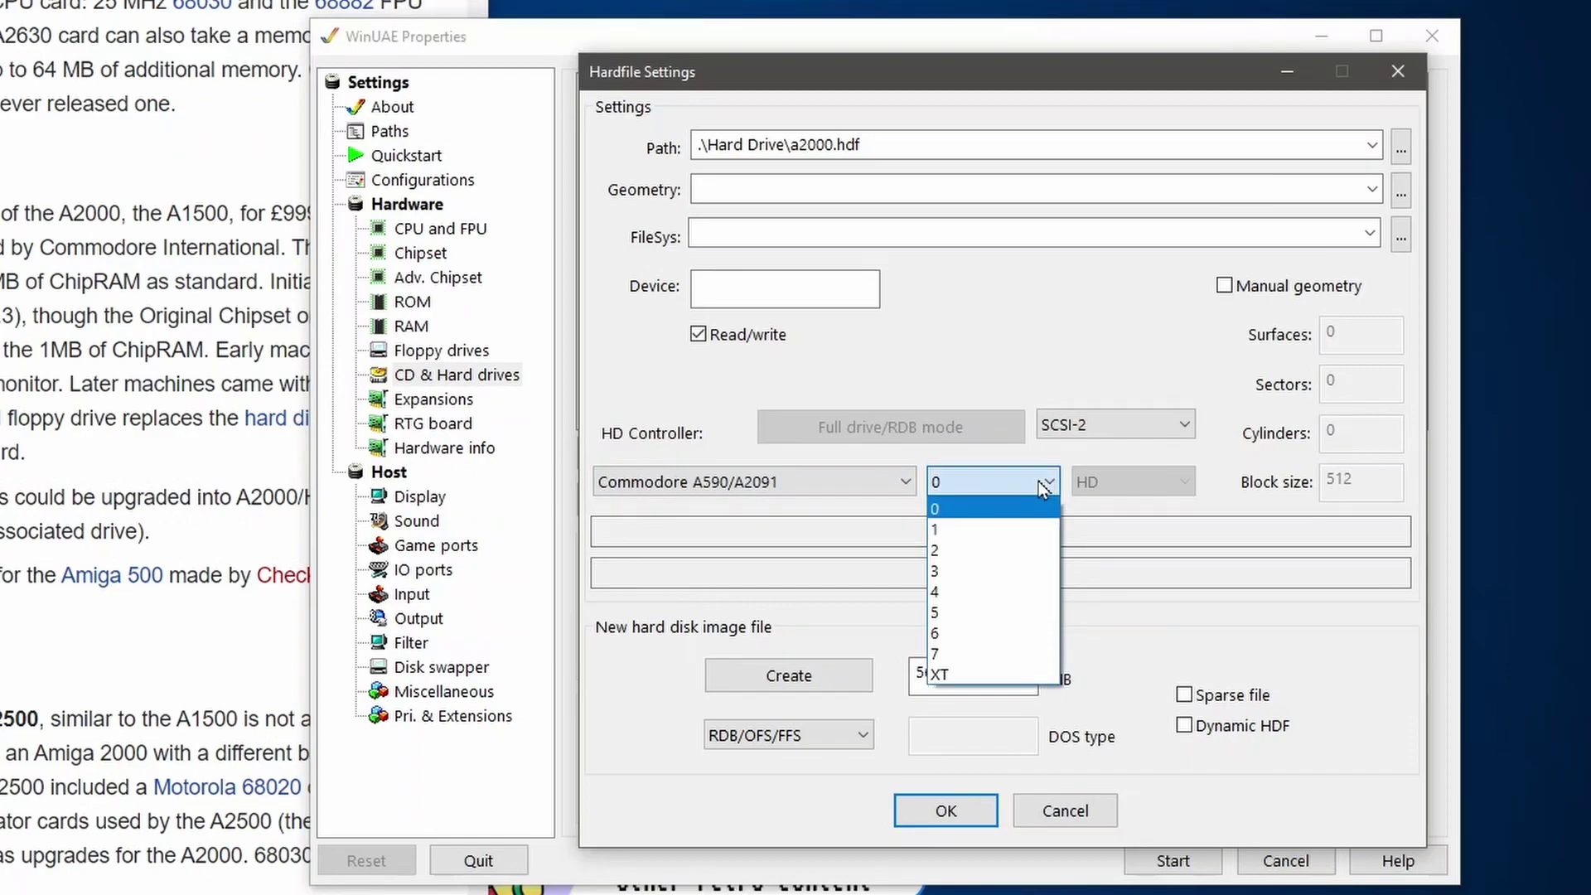
{"action": "left_click", "coordinate": [953, 634]}
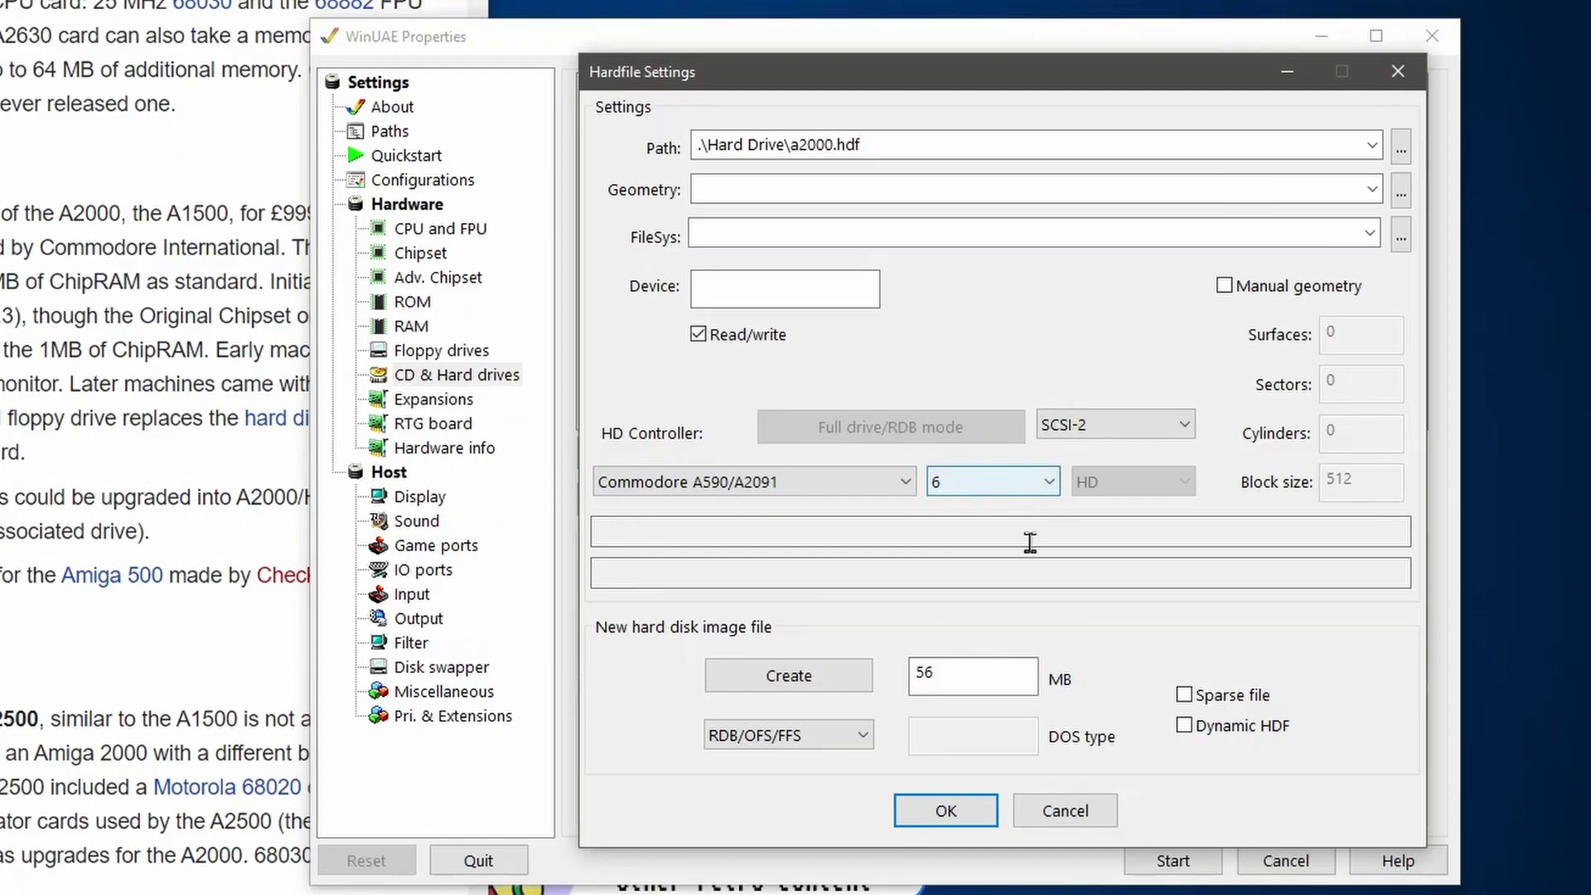
{"action": "left_click", "coordinate": [942, 816]}
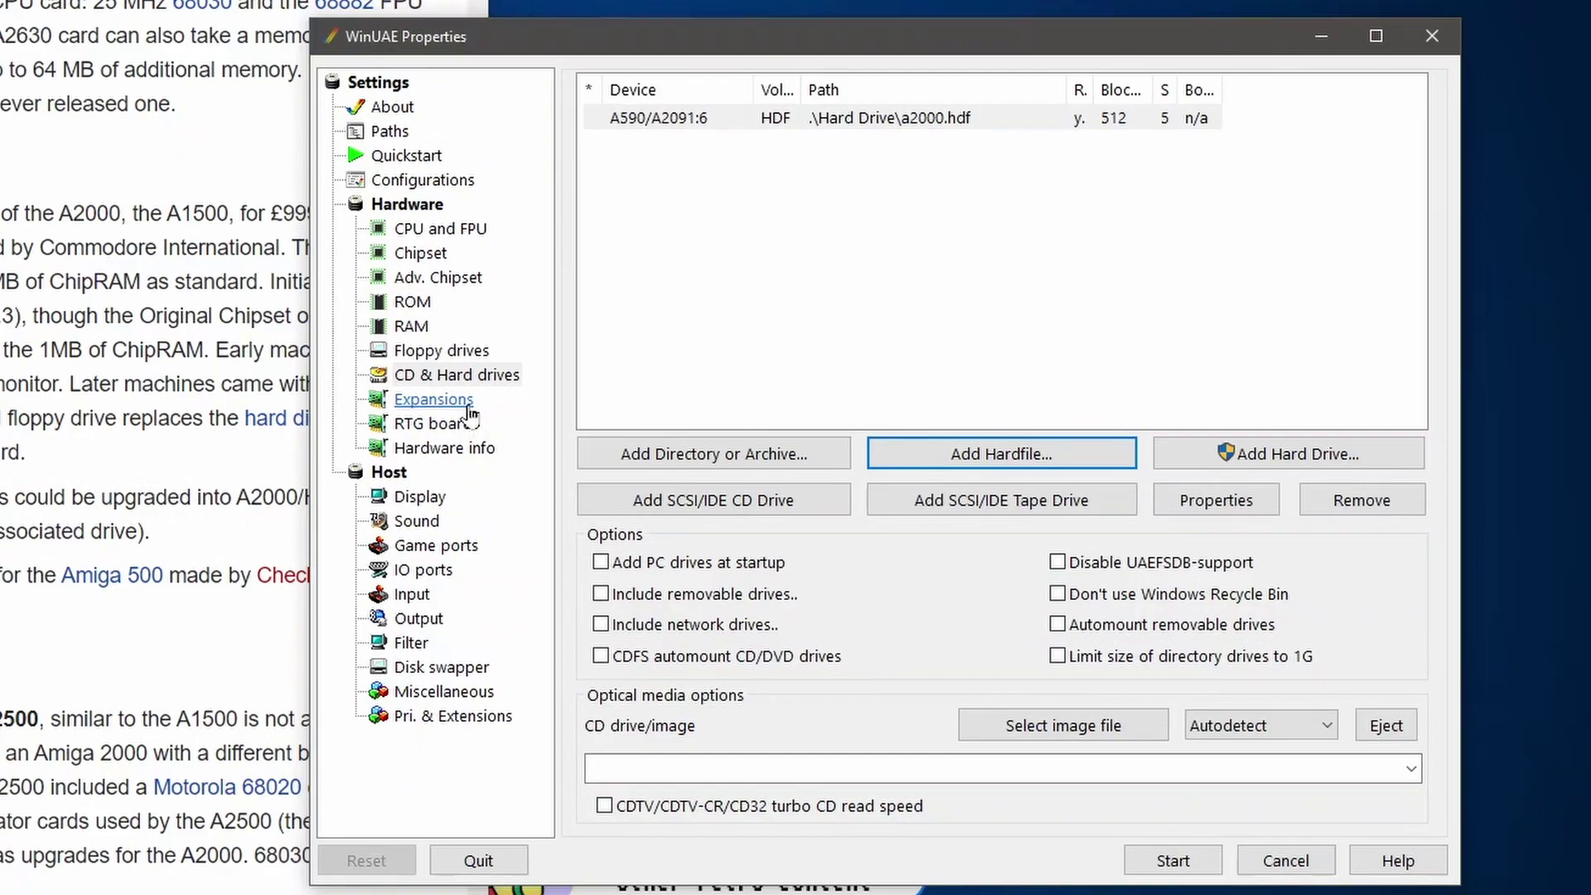
{"action": "left_click", "coordinate": [1175, 861]}
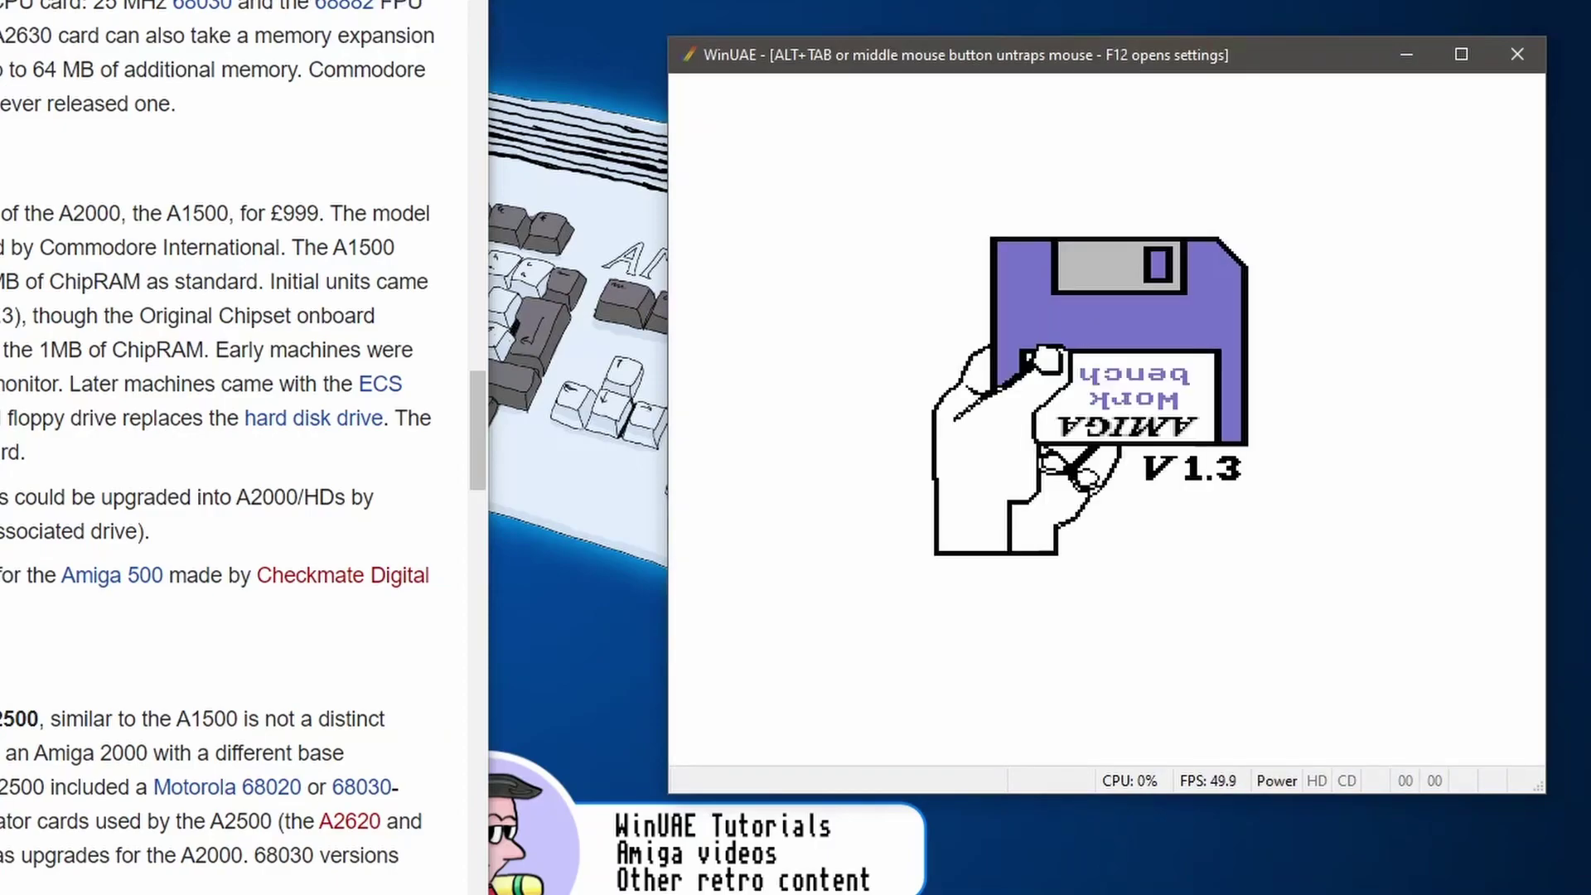
Insert A2091-Install-1.30.zip into floppy drive DF0 and return to the emulated machine
{"action": "key", "text": "F12"}
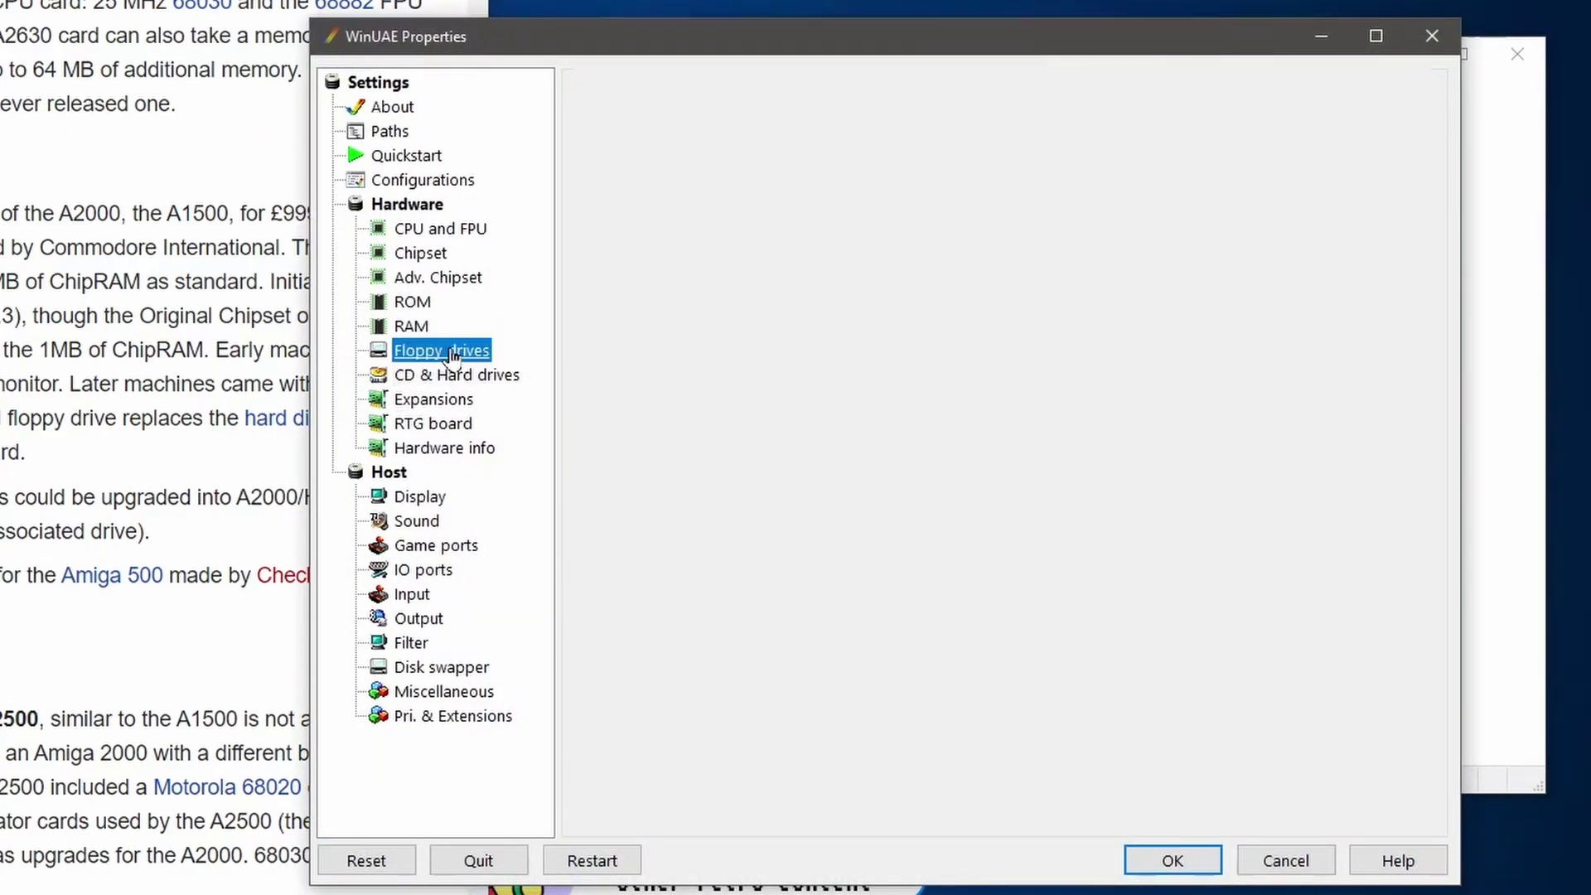
{"action": "left_click", "coordinate": [1406, 172]}
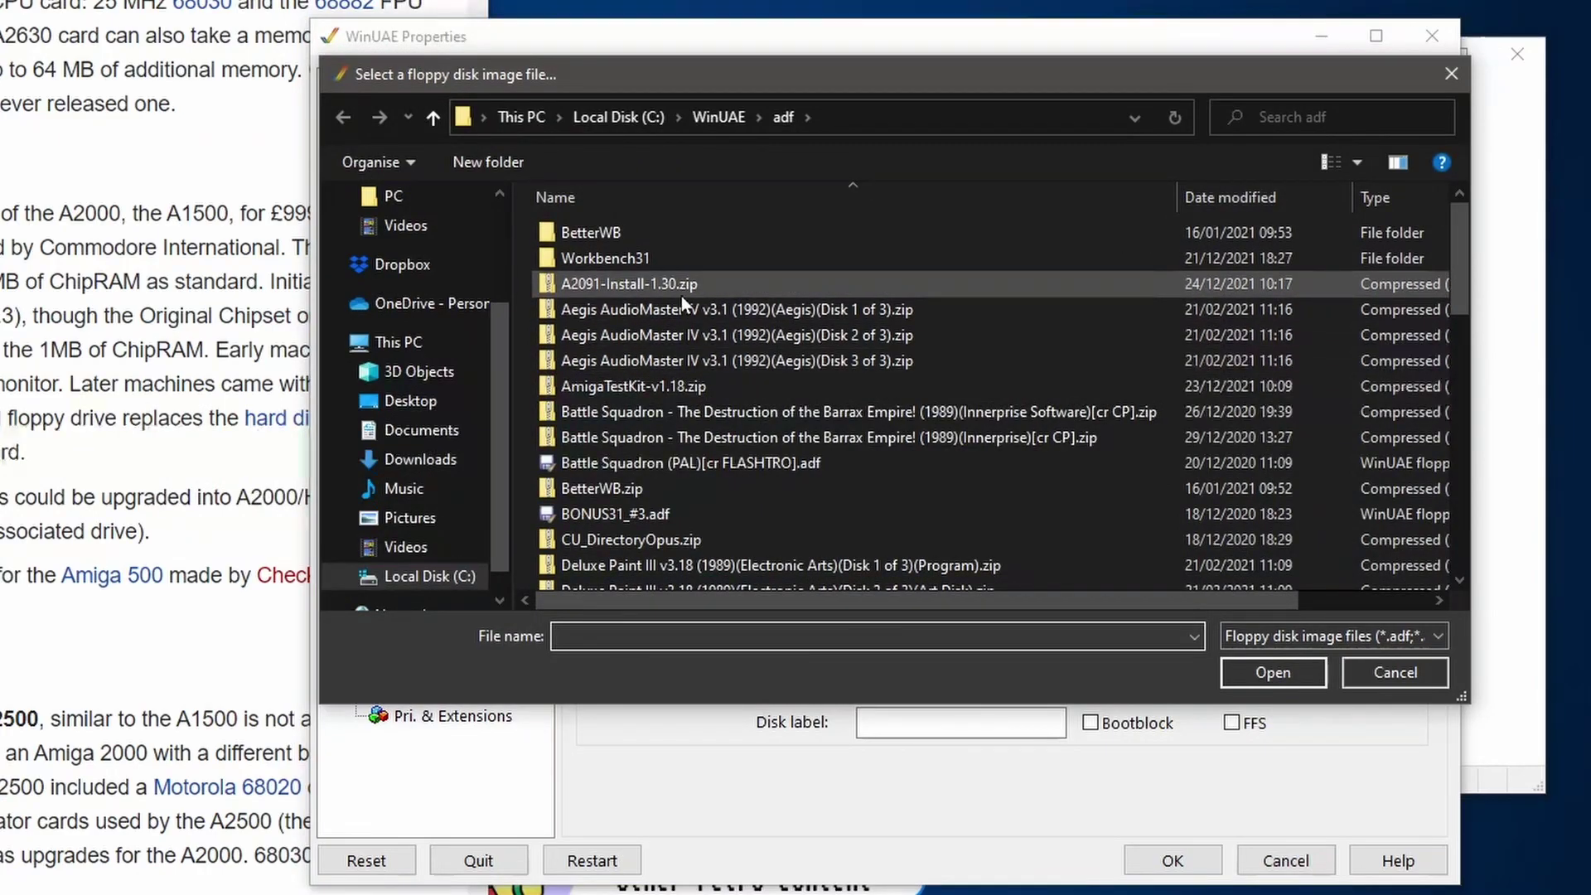
{"action": "left_click", "coordinate": [676, 291]}
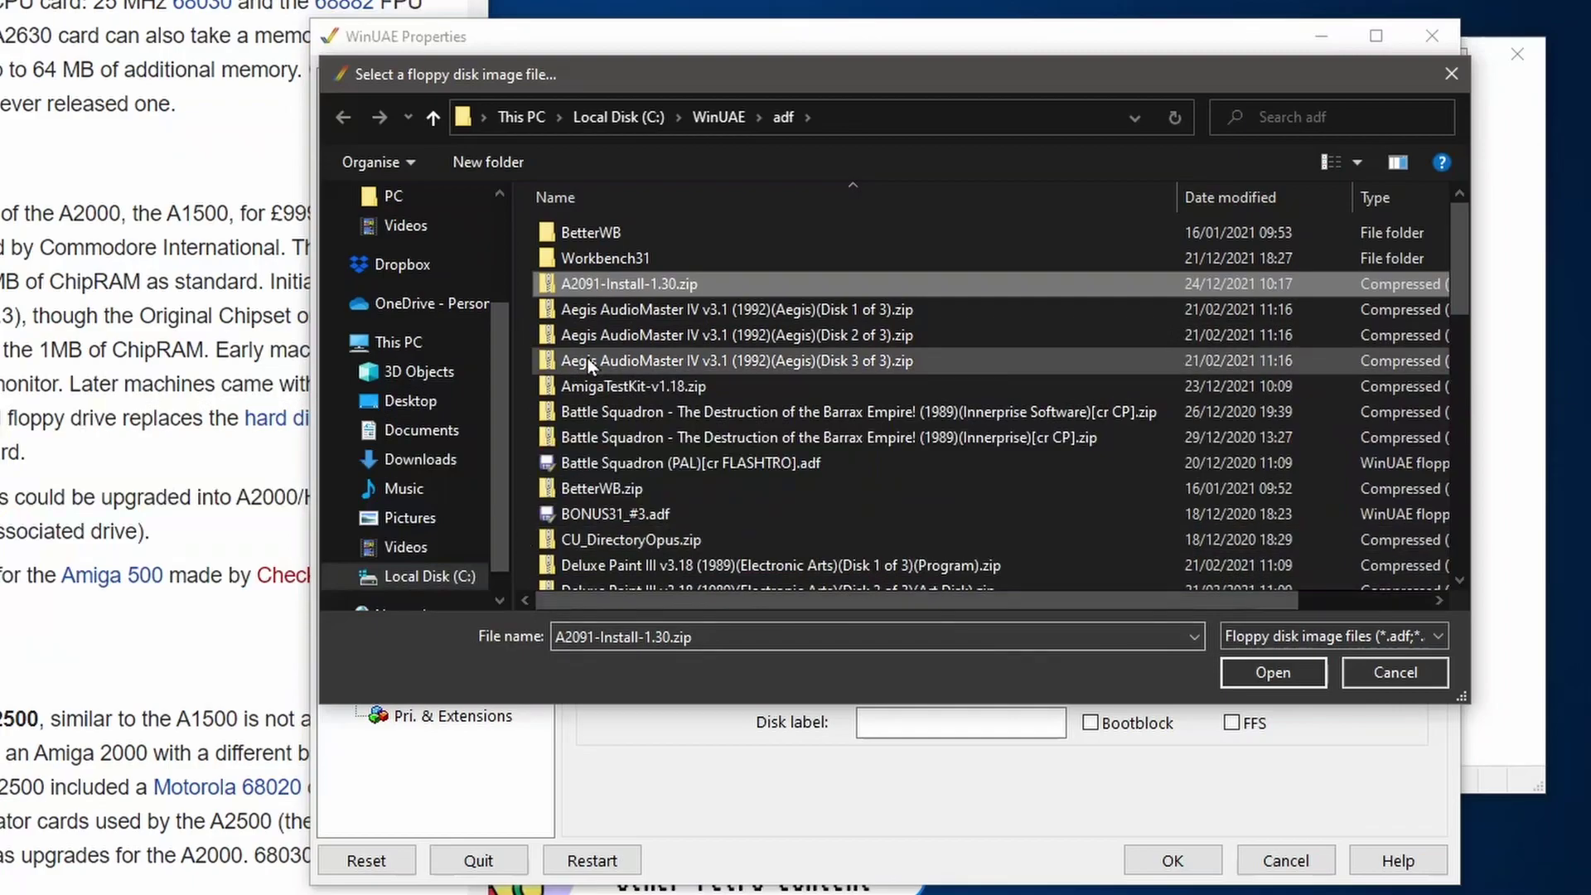
{"action": "left_click", "coordinate": [1313, 676]}
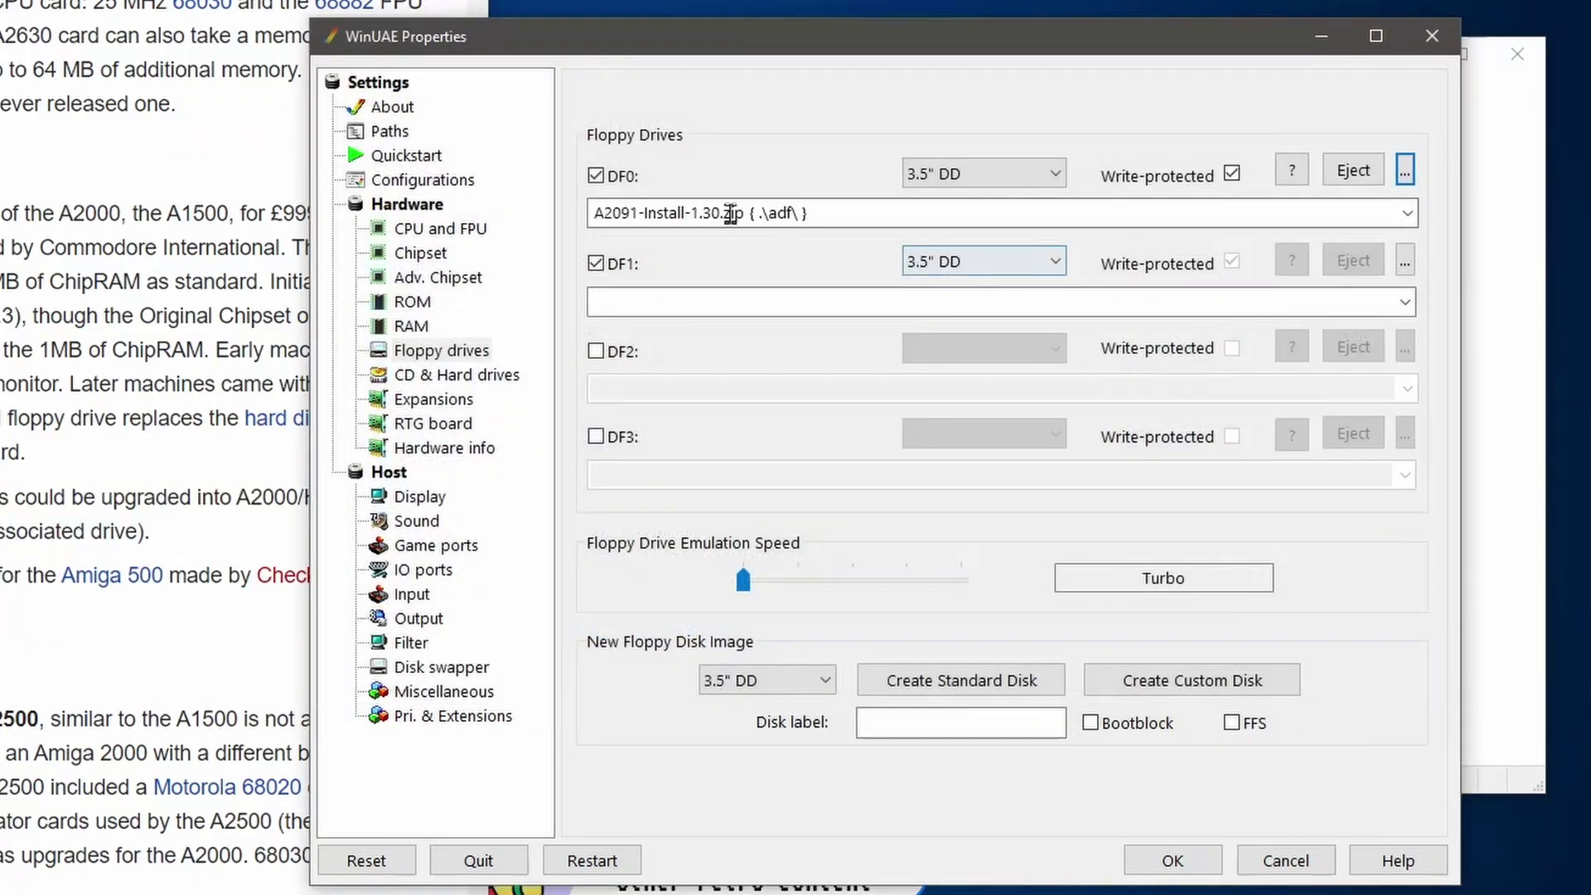
{"action": "left_click", "coordinate": [714, 301]}
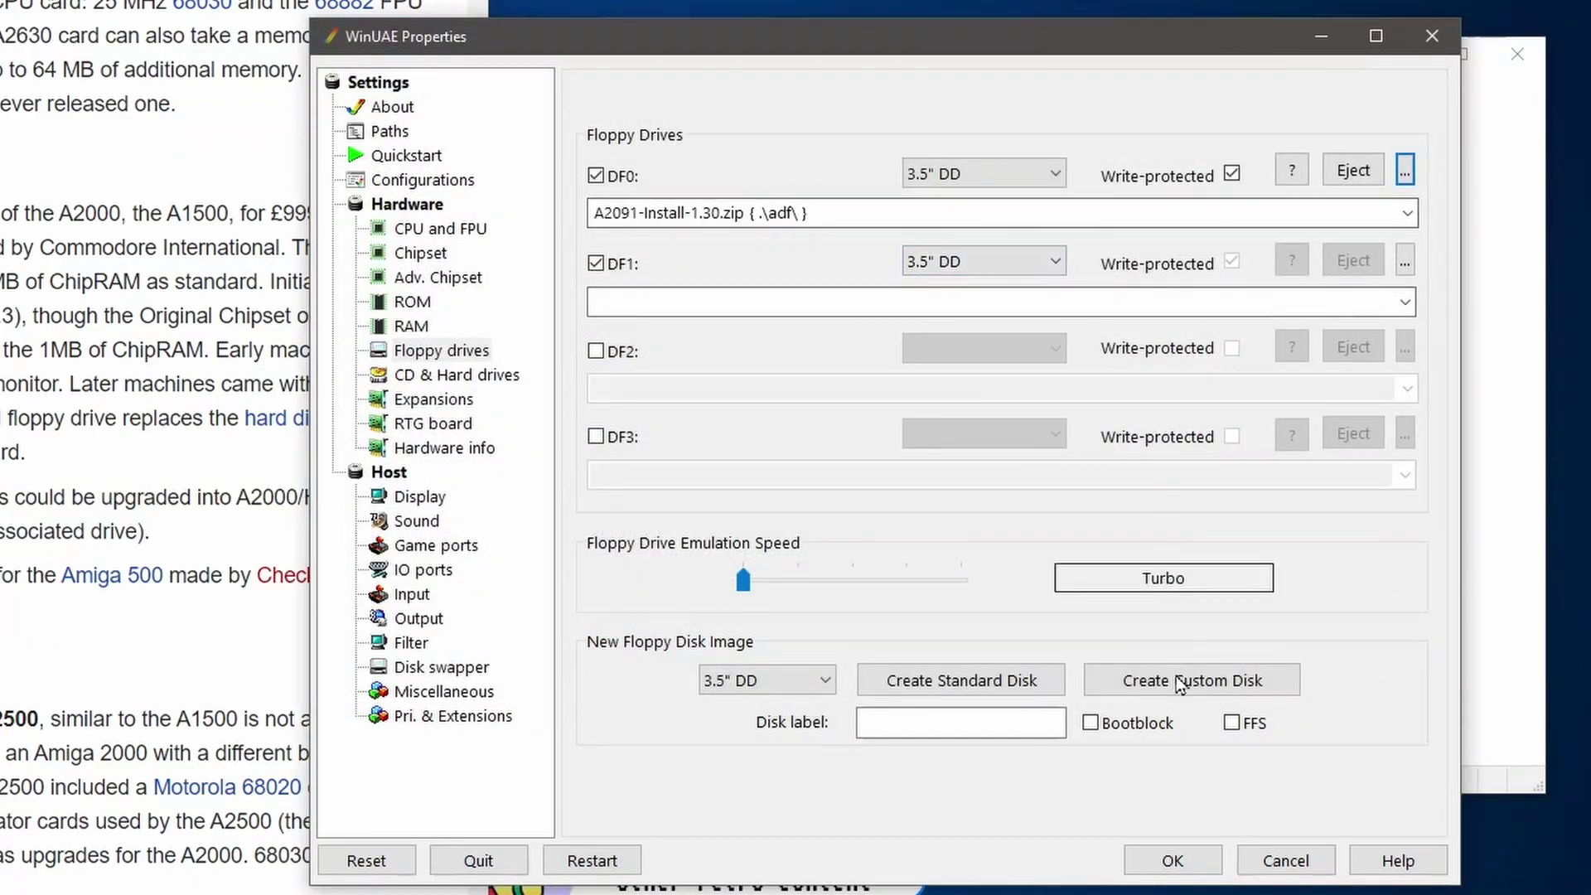
{"action": "left_click", "coordinate": [1175, 858]}
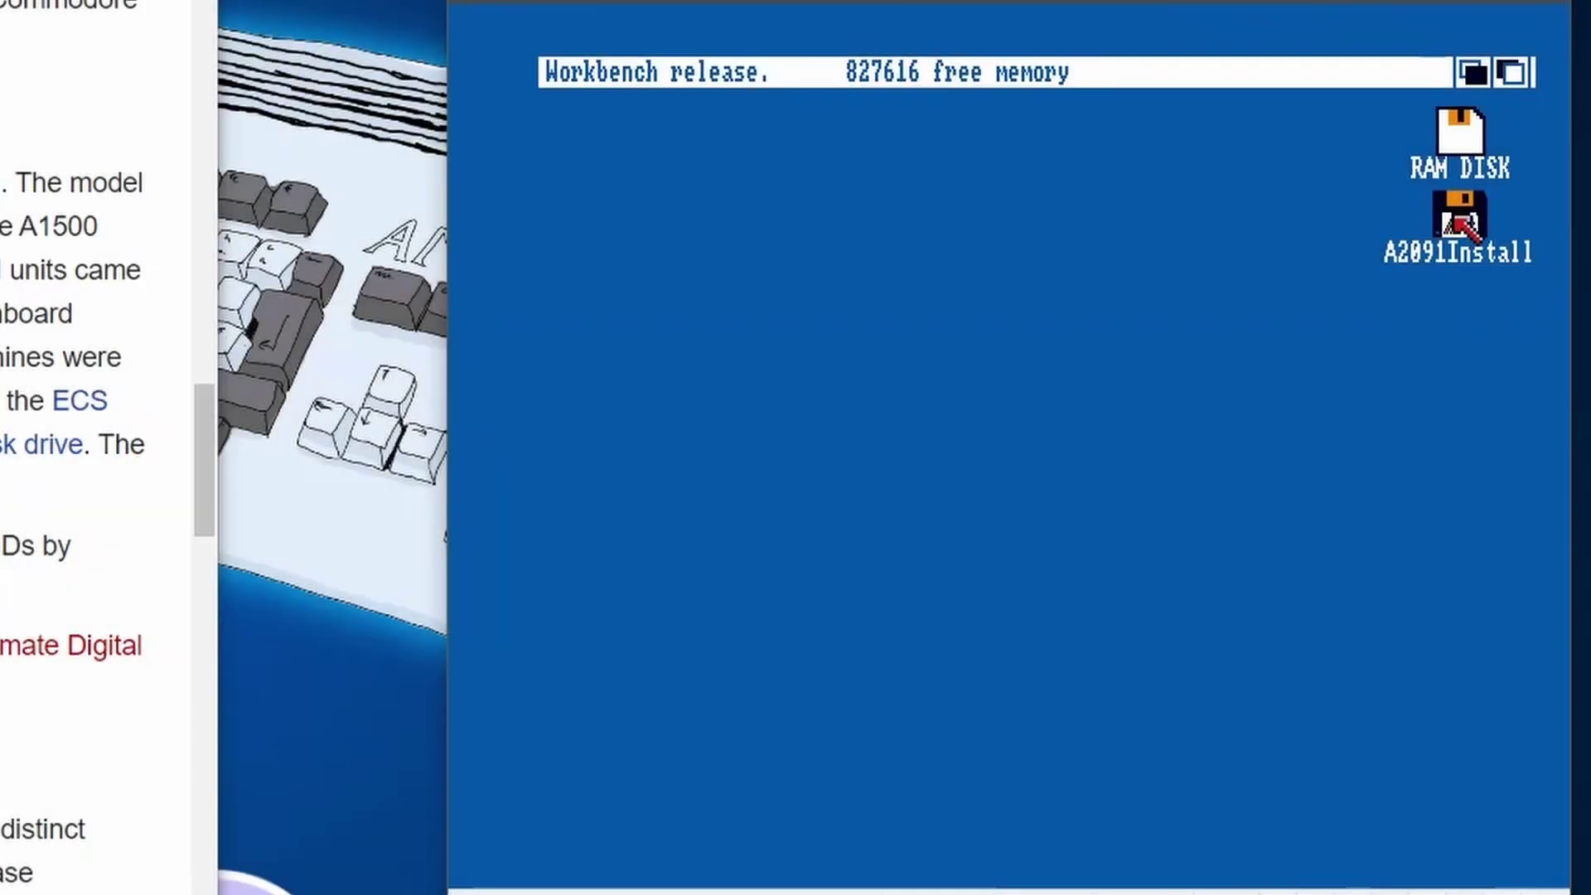
Run PrepHD from the A2091Install disk and answer yes to low-level format and partition the hard disk
{"action": "double_click", "coordinate": [1452, 218]}
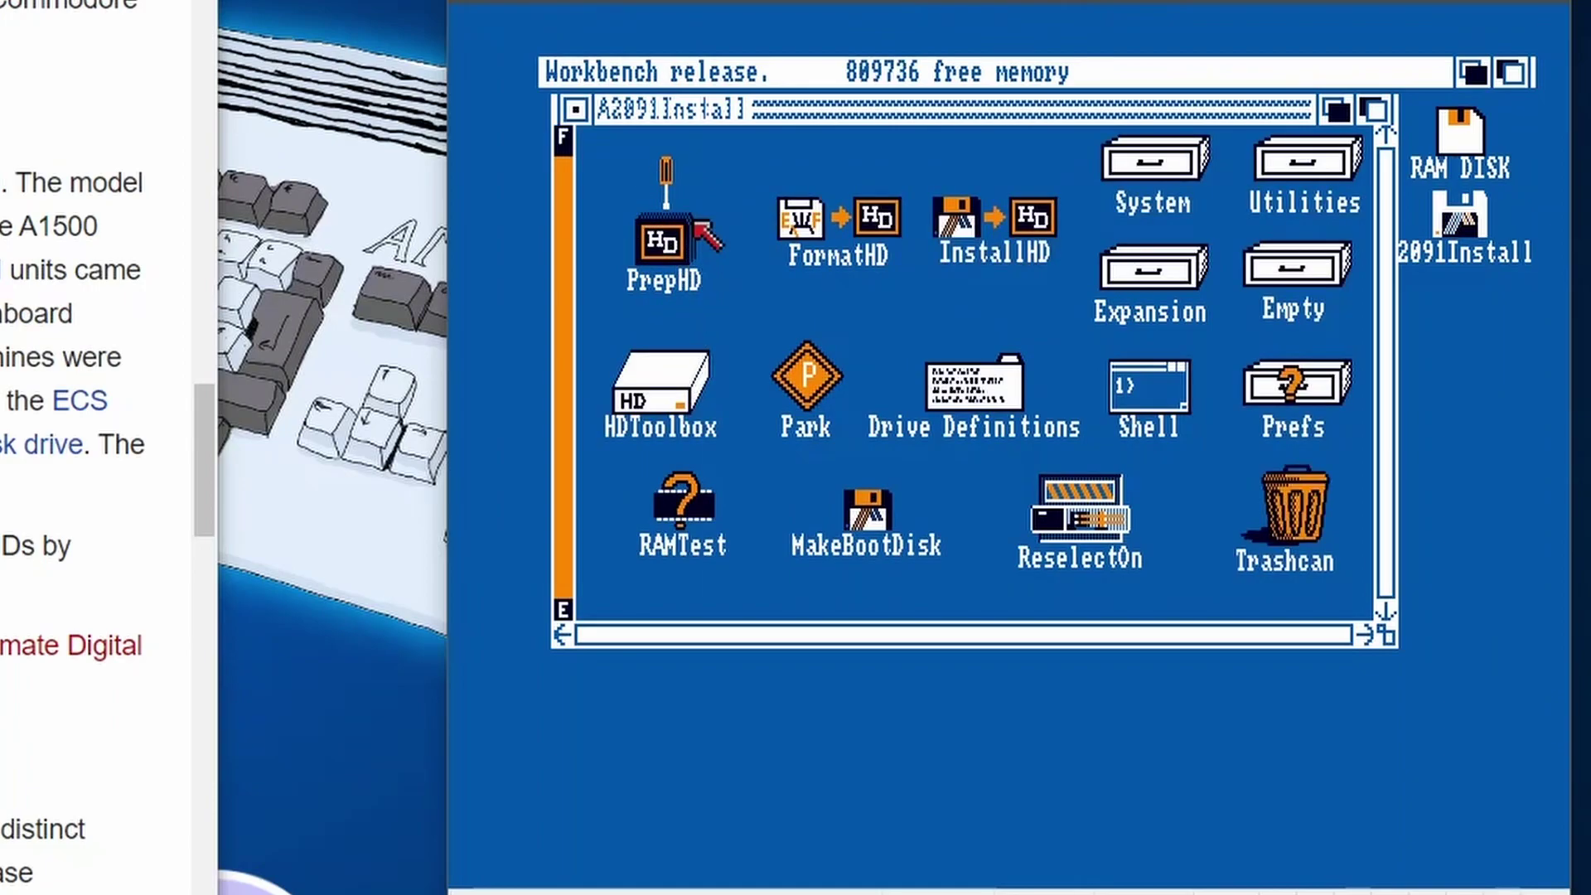
{"action": "double_click", "coordinate": [659, 270]}
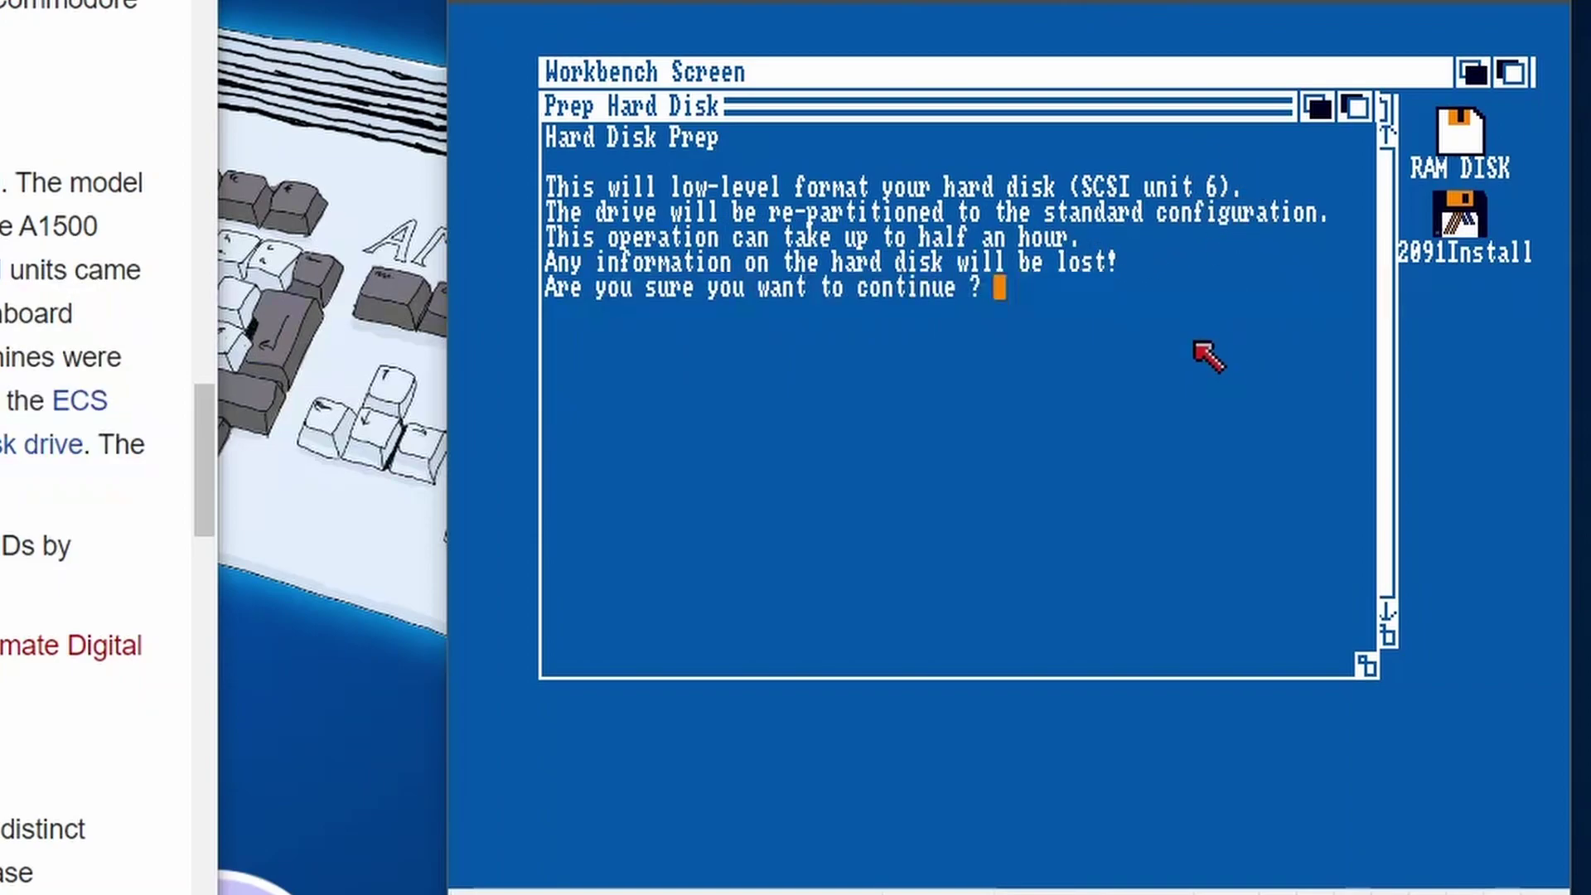
{"action": "type", "text": "yes"}
{"action": "key", "text": "Return"}
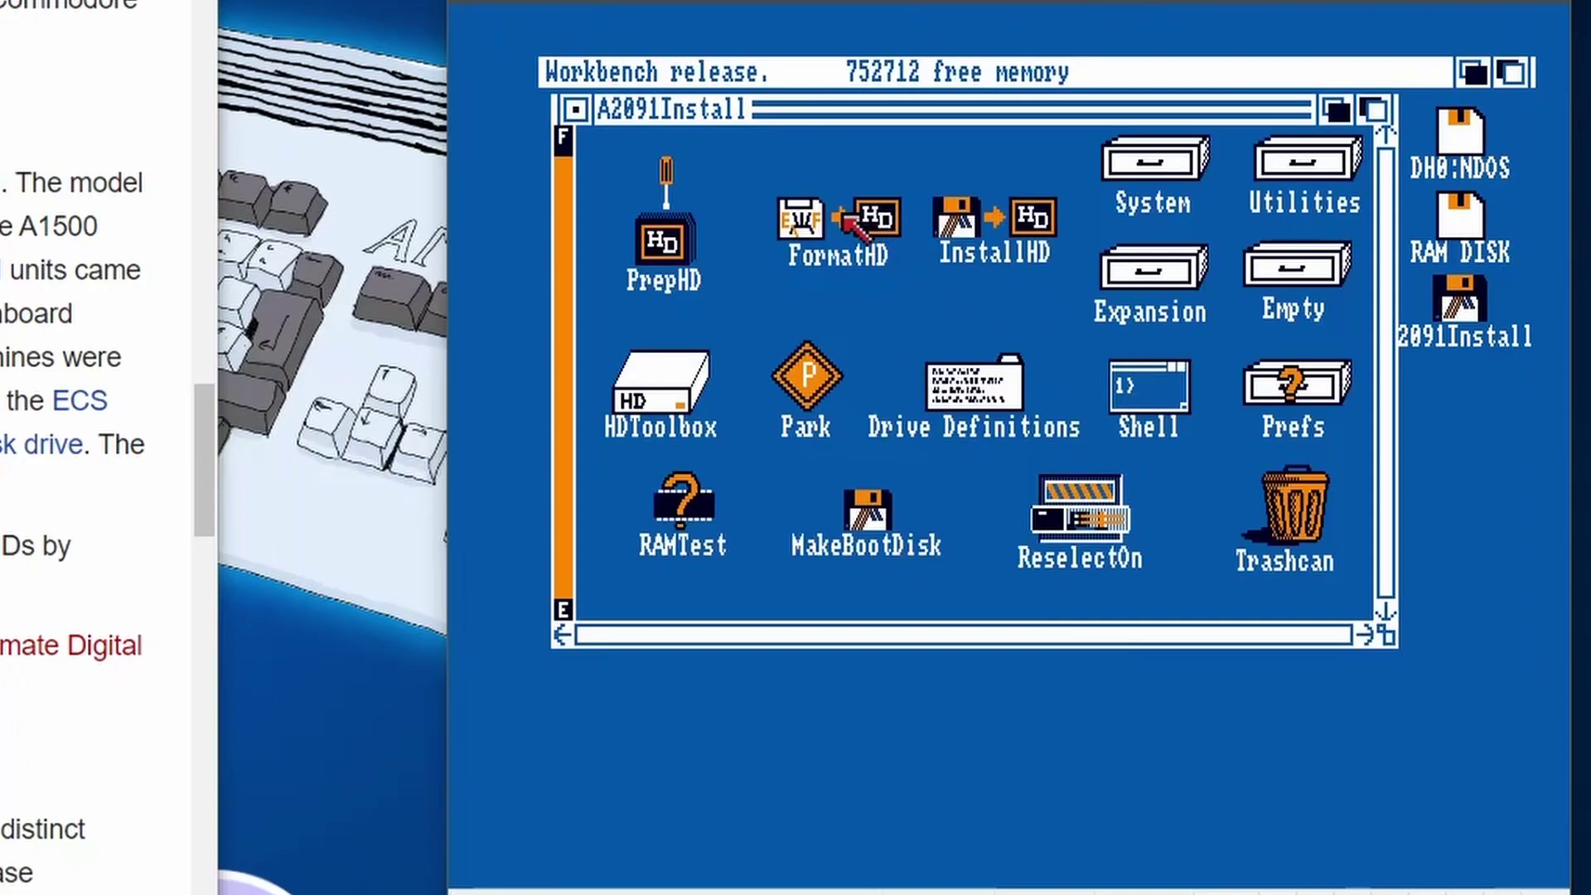
Run FormatHD from the A2091Install disk, answer yes, and begin formatting hard disk drive DH0:
{"action": "double_click", "coordinate": [839, 212]}
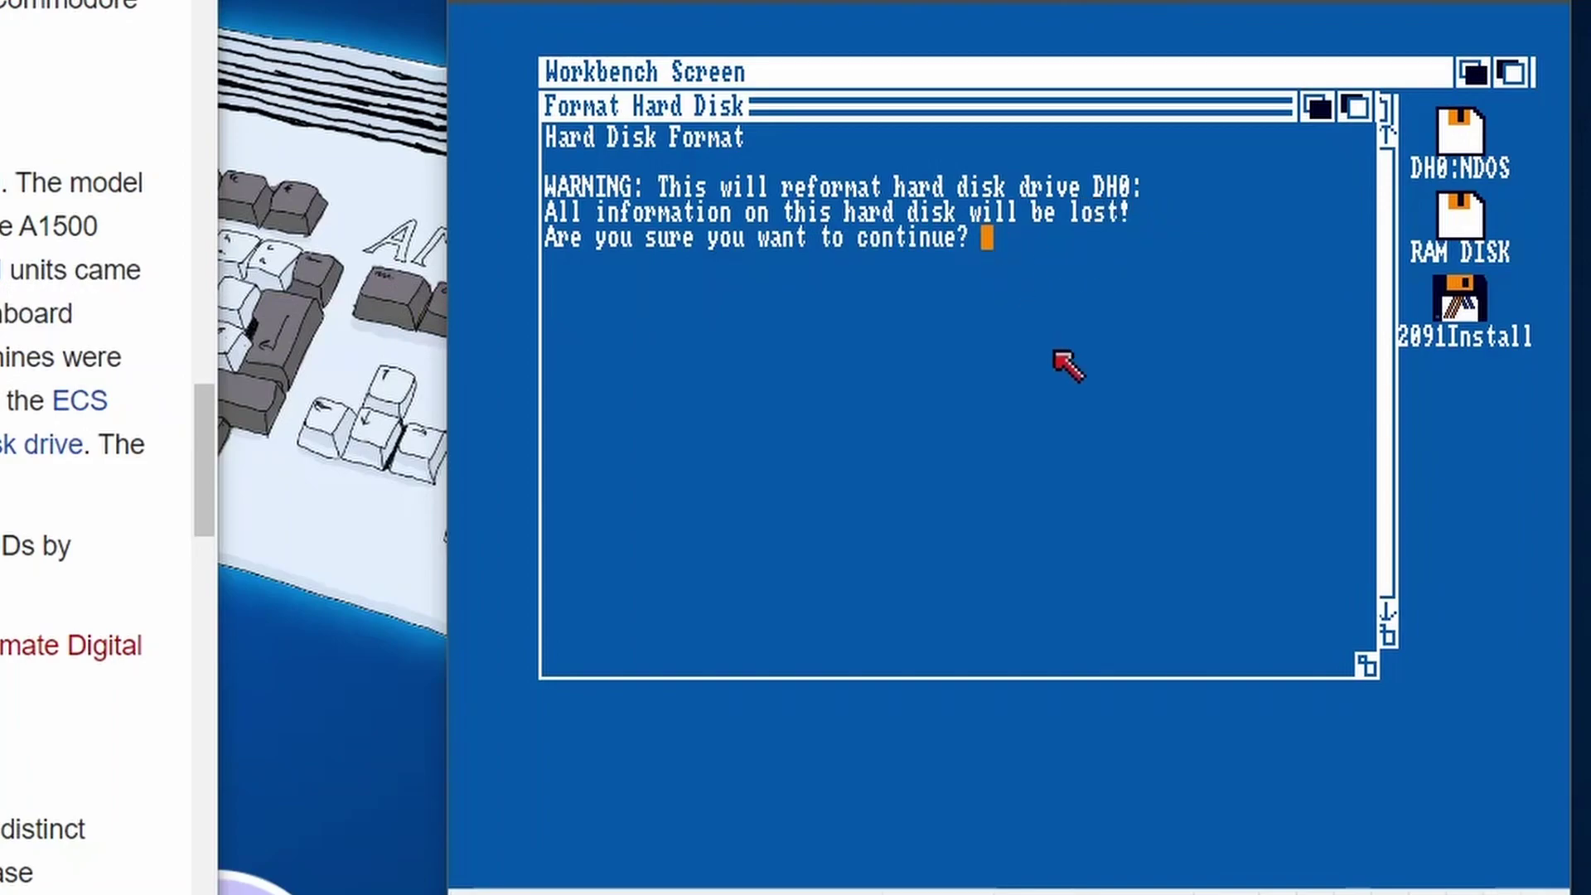
{"action": "type", "text": "yes"}
{"action": "key", "text": "Return"}
{"action": "key", "text": "Return"}
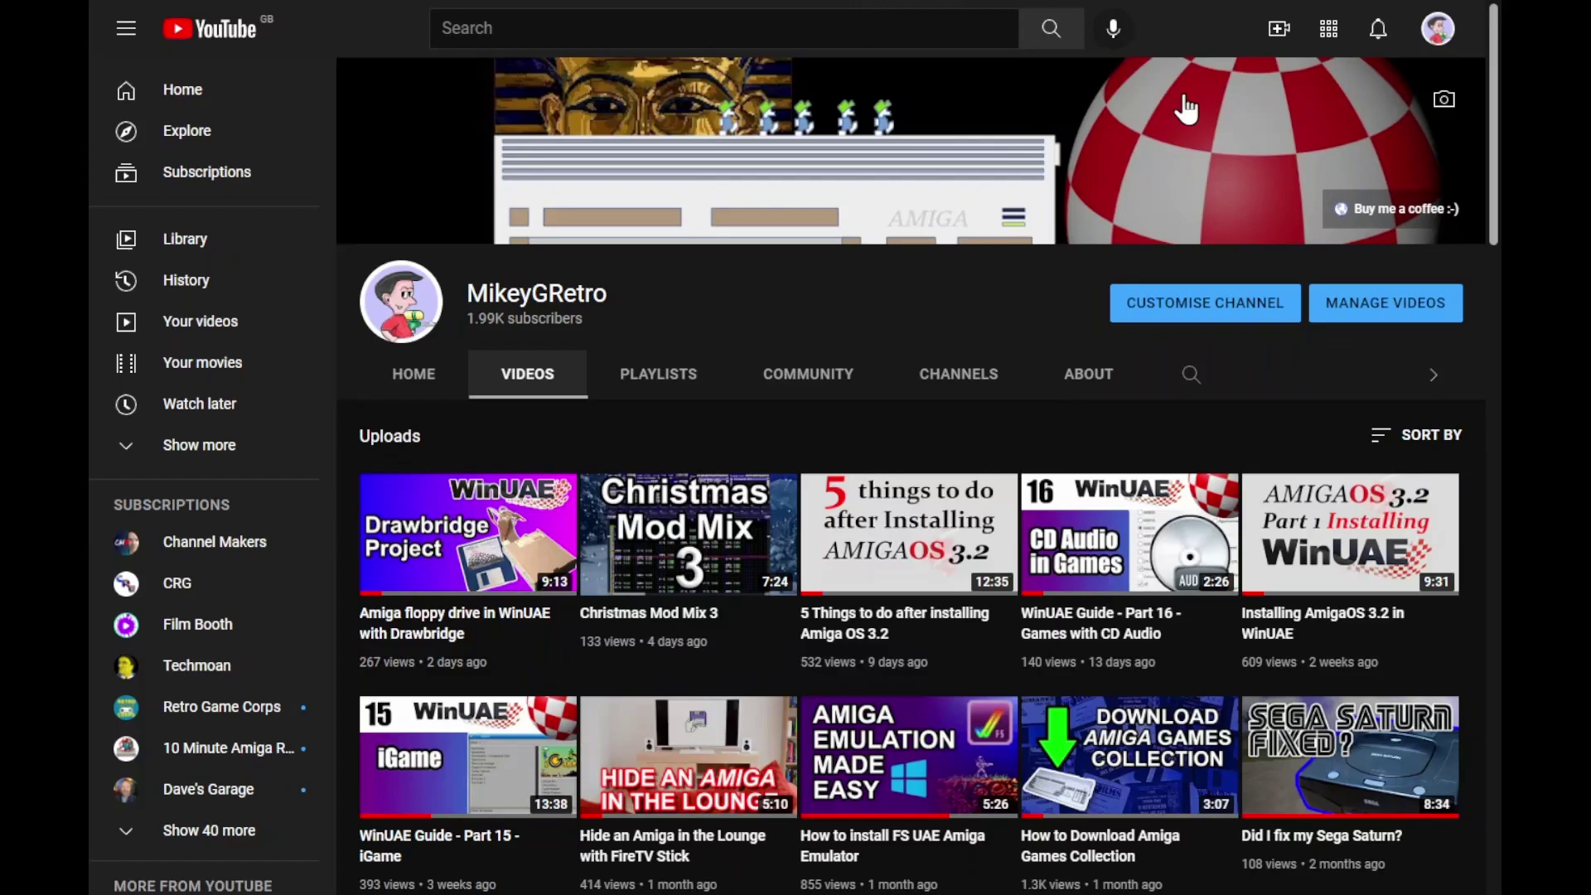
{"action": "scroll", "coordinate": [1192, 257], "scroll_direction": "down", "scroll_amount": 2}
{"action": "scroll", "coordinate": [1190, 256], "scroll_direction": "down", "scroll_amount": 1}
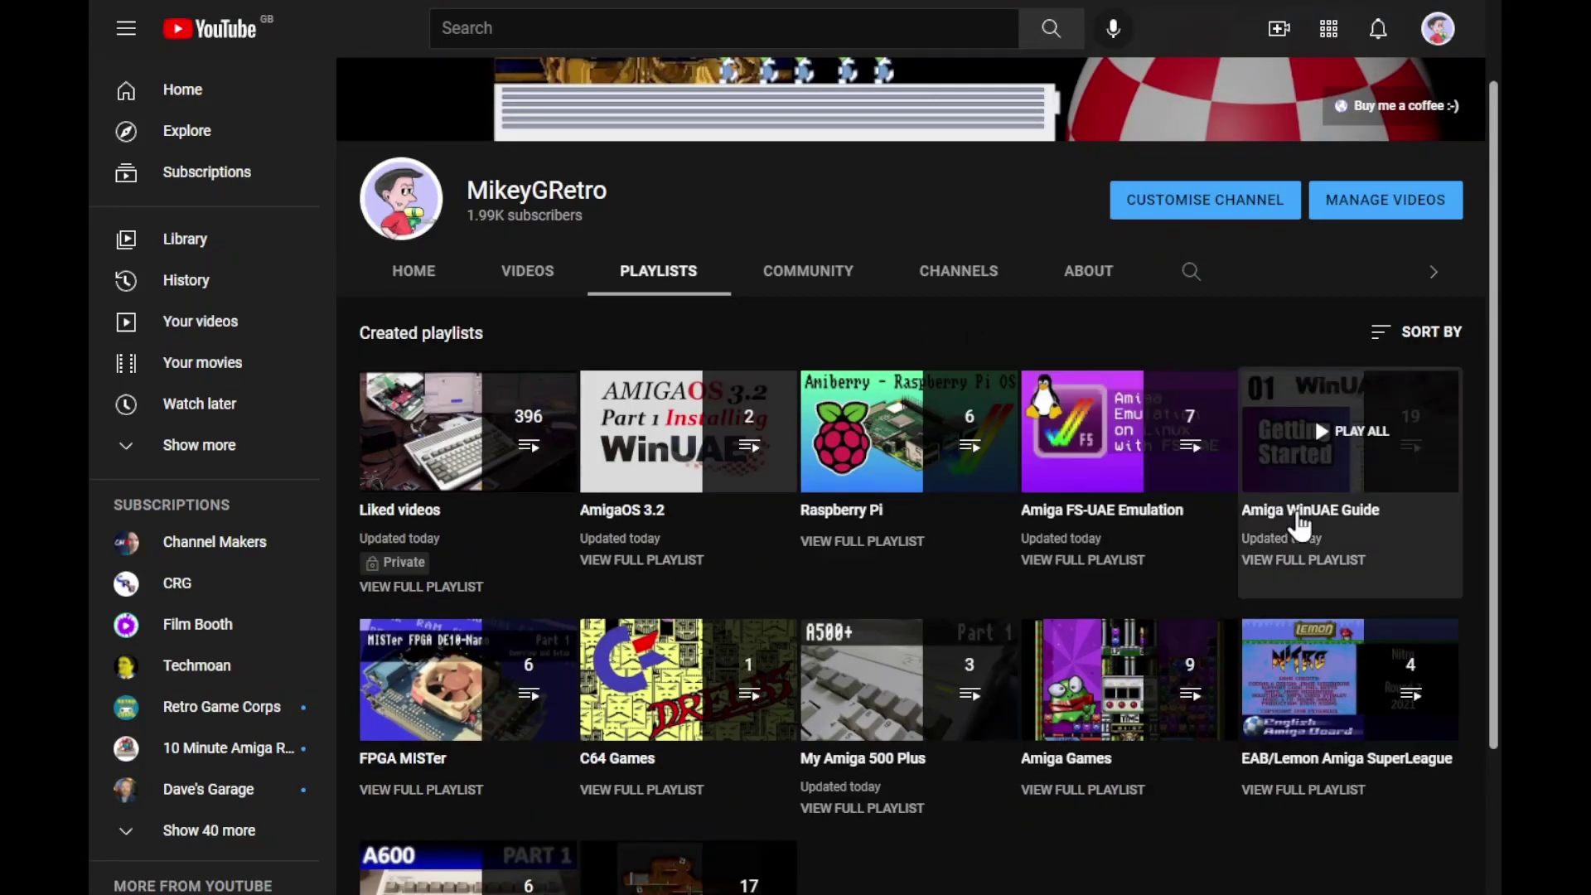
{"action": "scroll", "coordinate": [1296, 419], "scroll_direction": "down", "scroll_amount": 2}
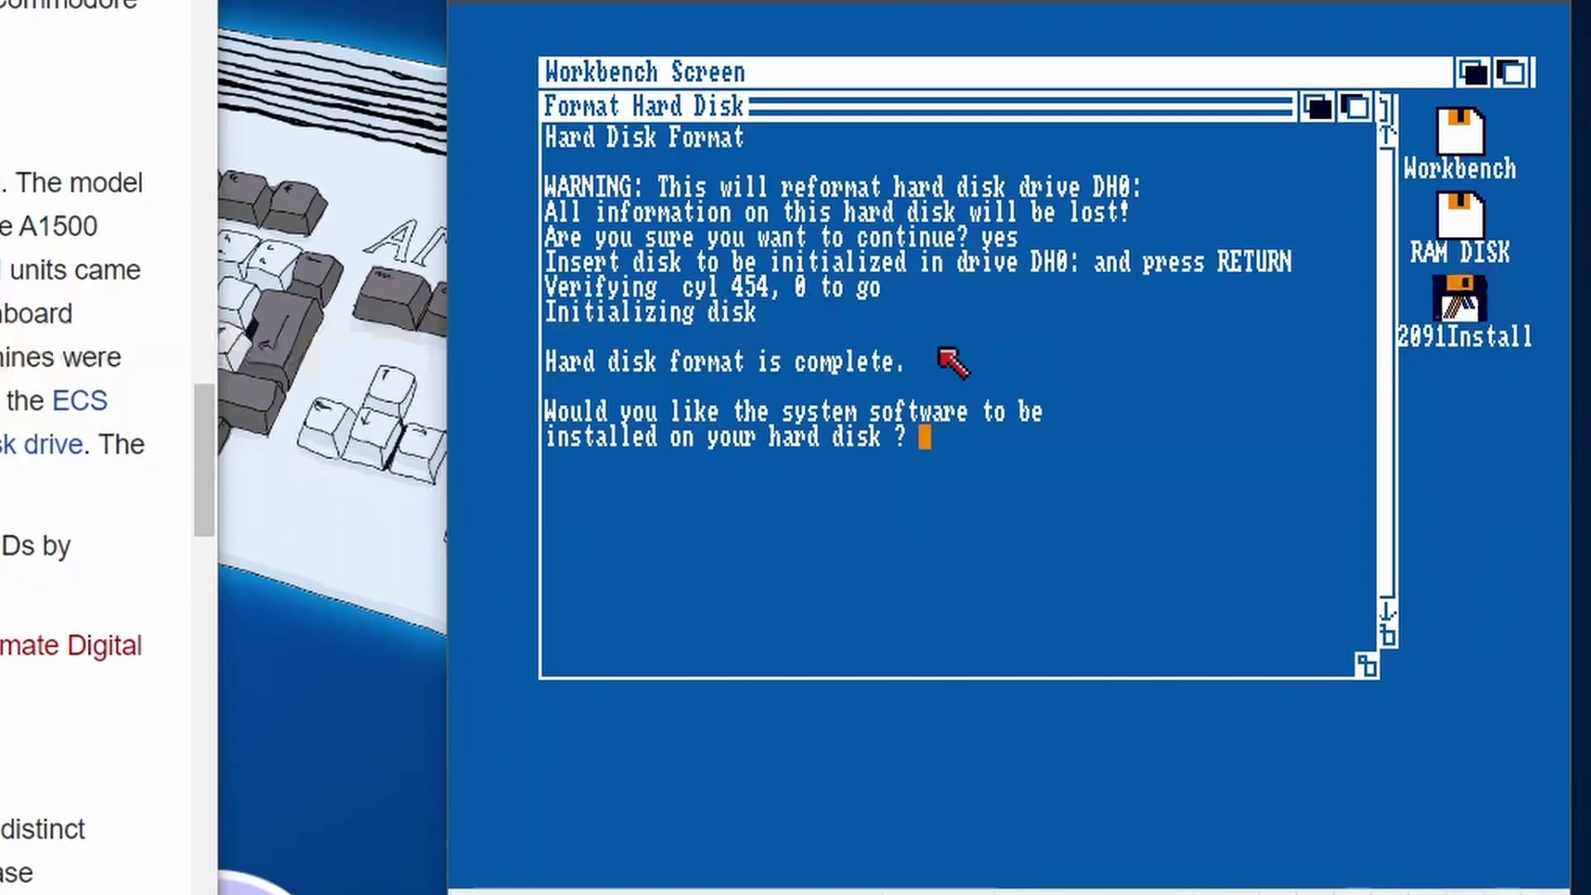
Answer yes to installing the system software on the hard disk and yes to overwriting the files on dh0:
{"action": "type", "text": "yes"}
{"action": "key", "text": "Return"}
{"action": "type", "text": "yes"}
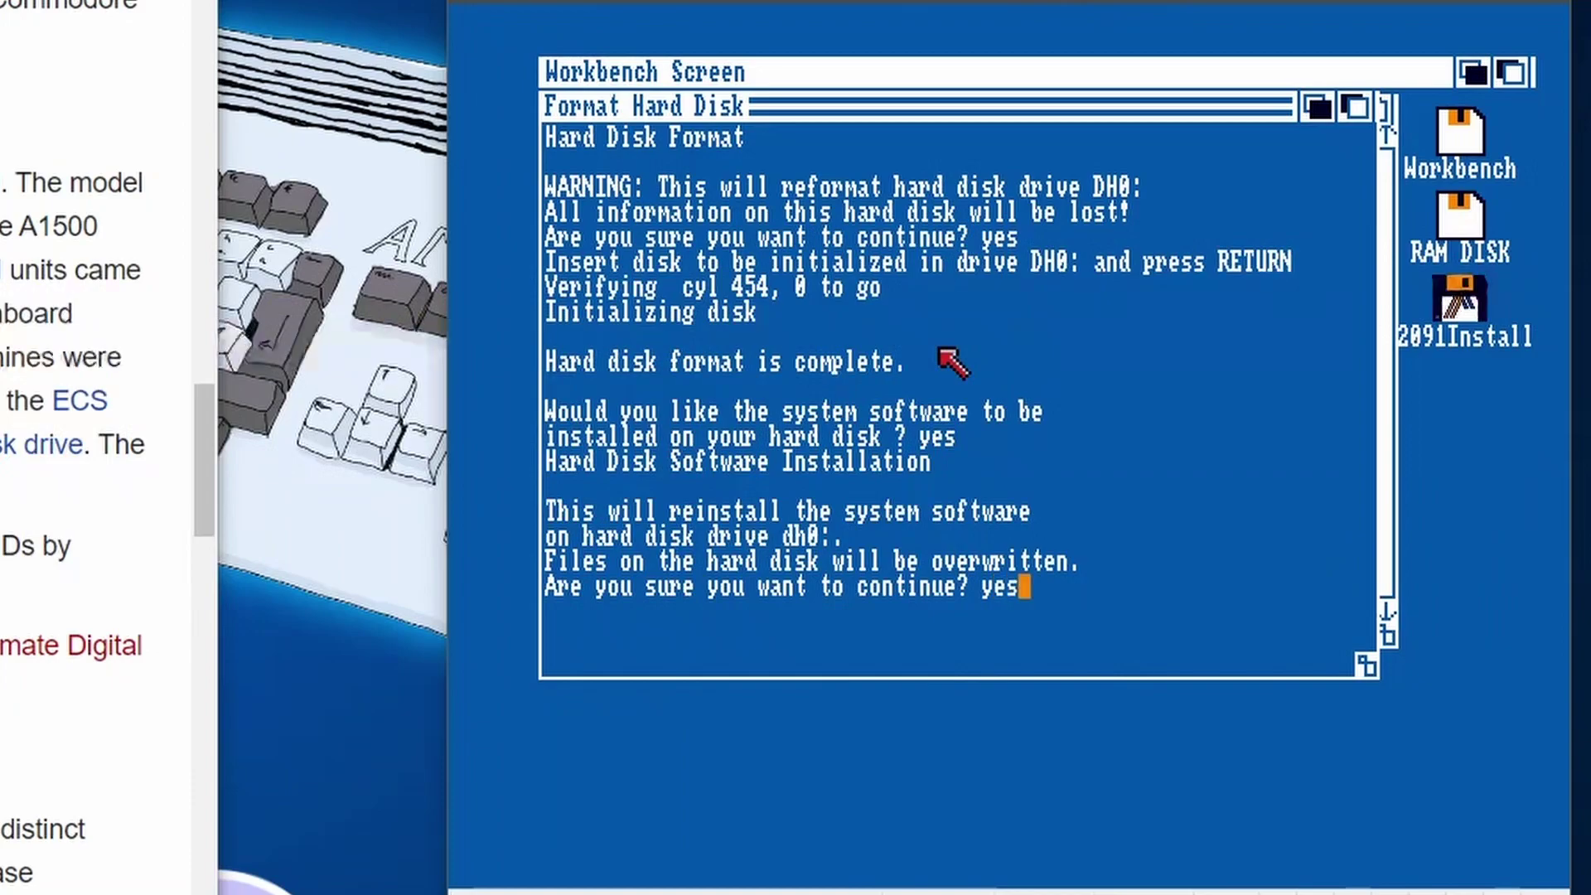
{"action": "key", "text": "Return"}
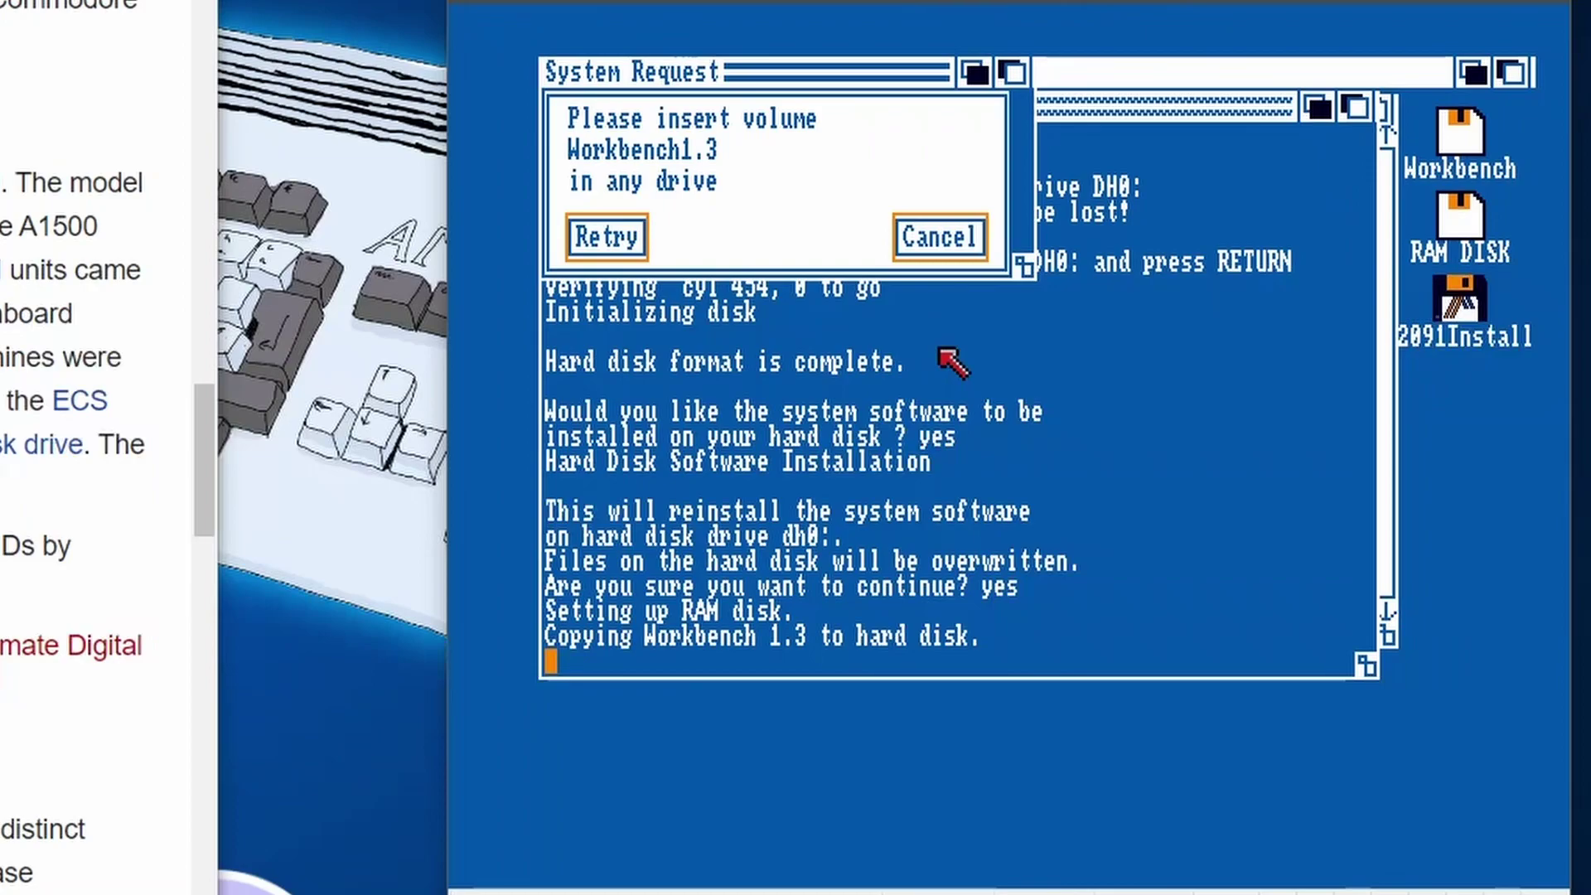
Swap the disk in floppy drive DF0 for amiga-os-134-workbench.adf and return to the software installation
{"action": "key", "text": "F12"}
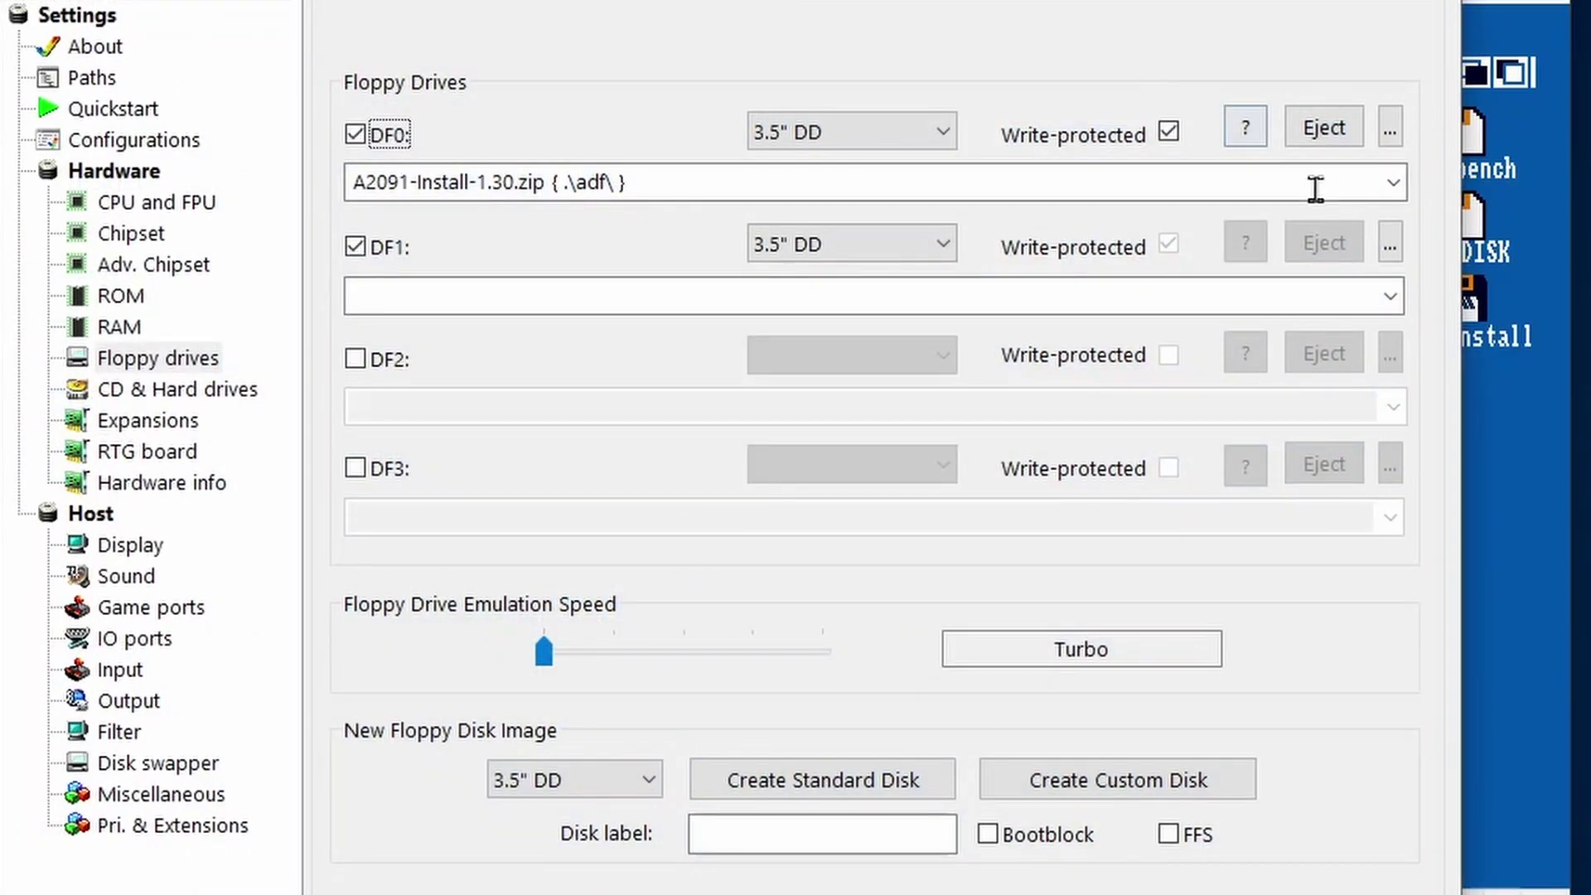
{"action": "left_click", "coordinate": [1394, 182]}
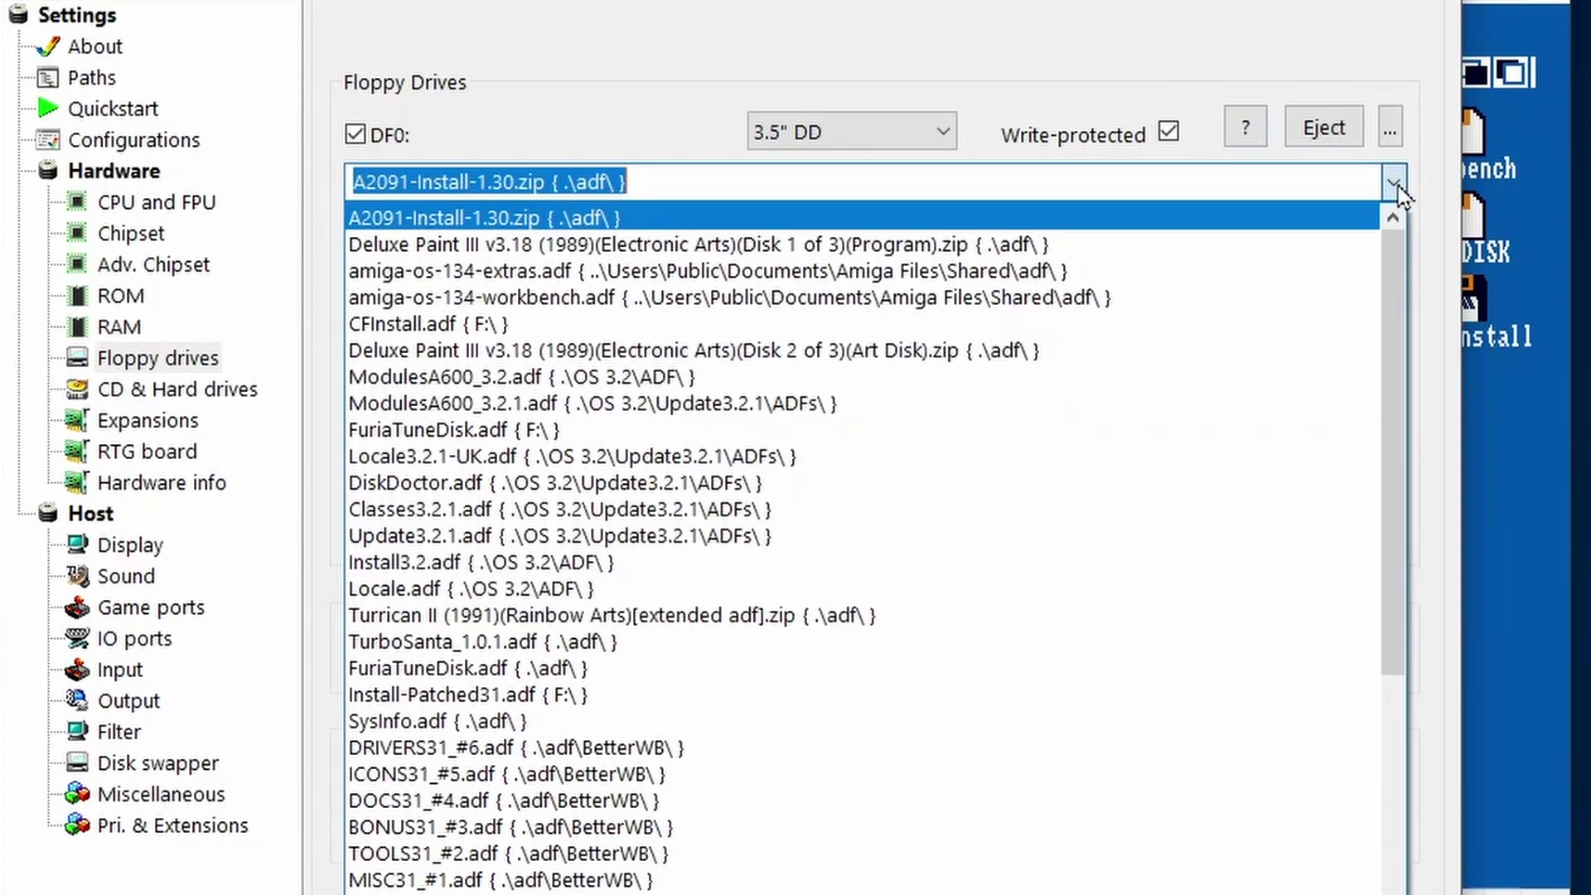
{"action": "left_click", "coordinate": [642, 298]}
{"action": "key", "text": "Return"}
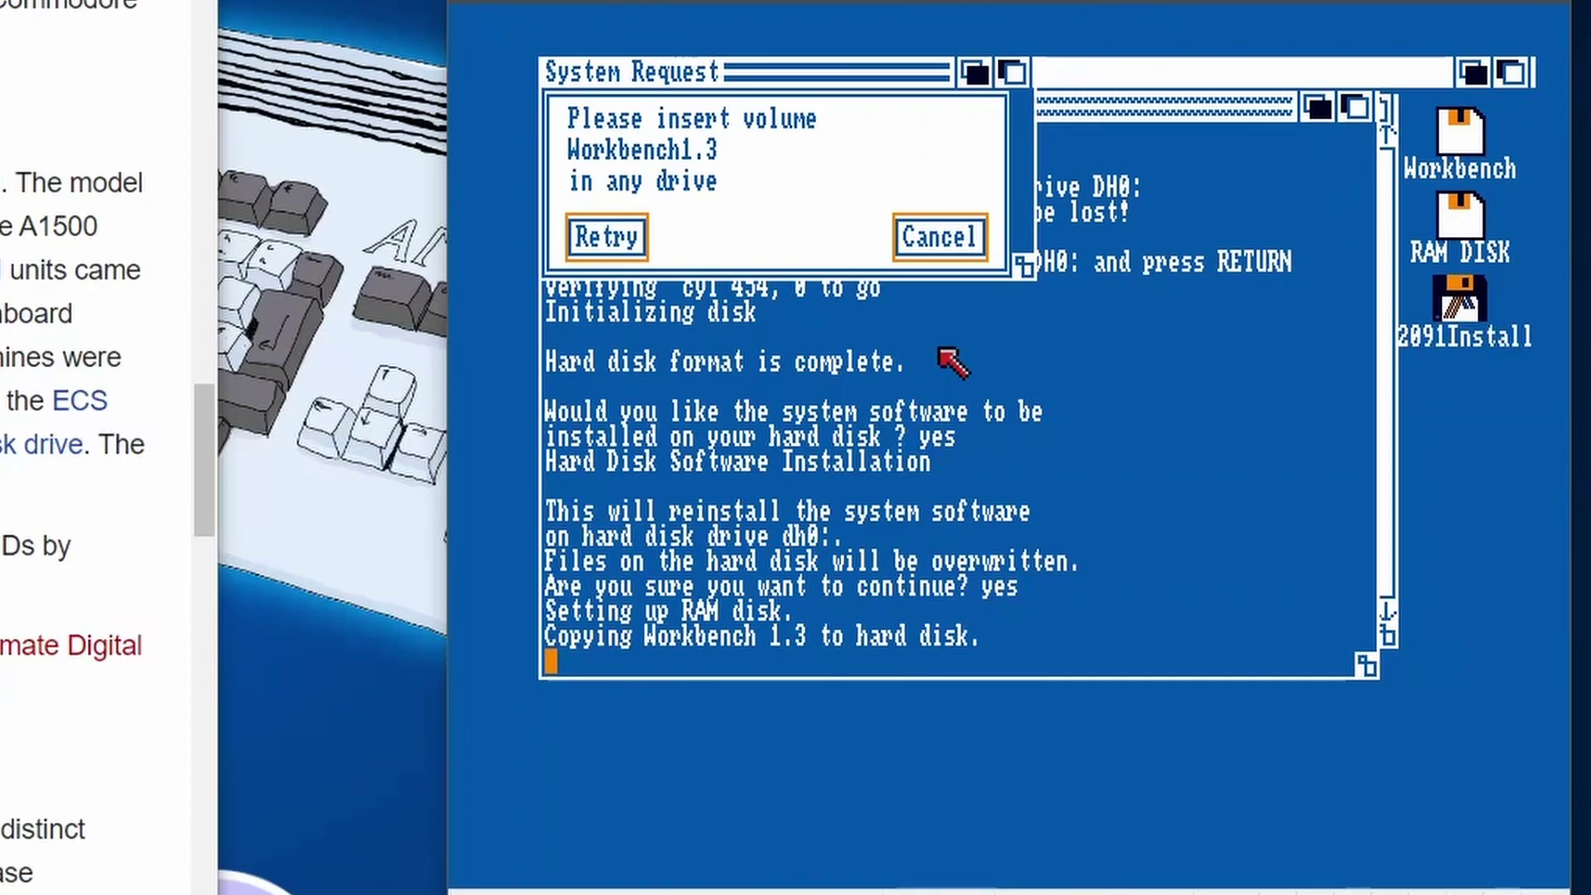
Swap the disk in floppy drive DF0 for amiga-os-134-extras.adf, finish the software installation and eject the disk
{"action": "key", "text": "F12"}
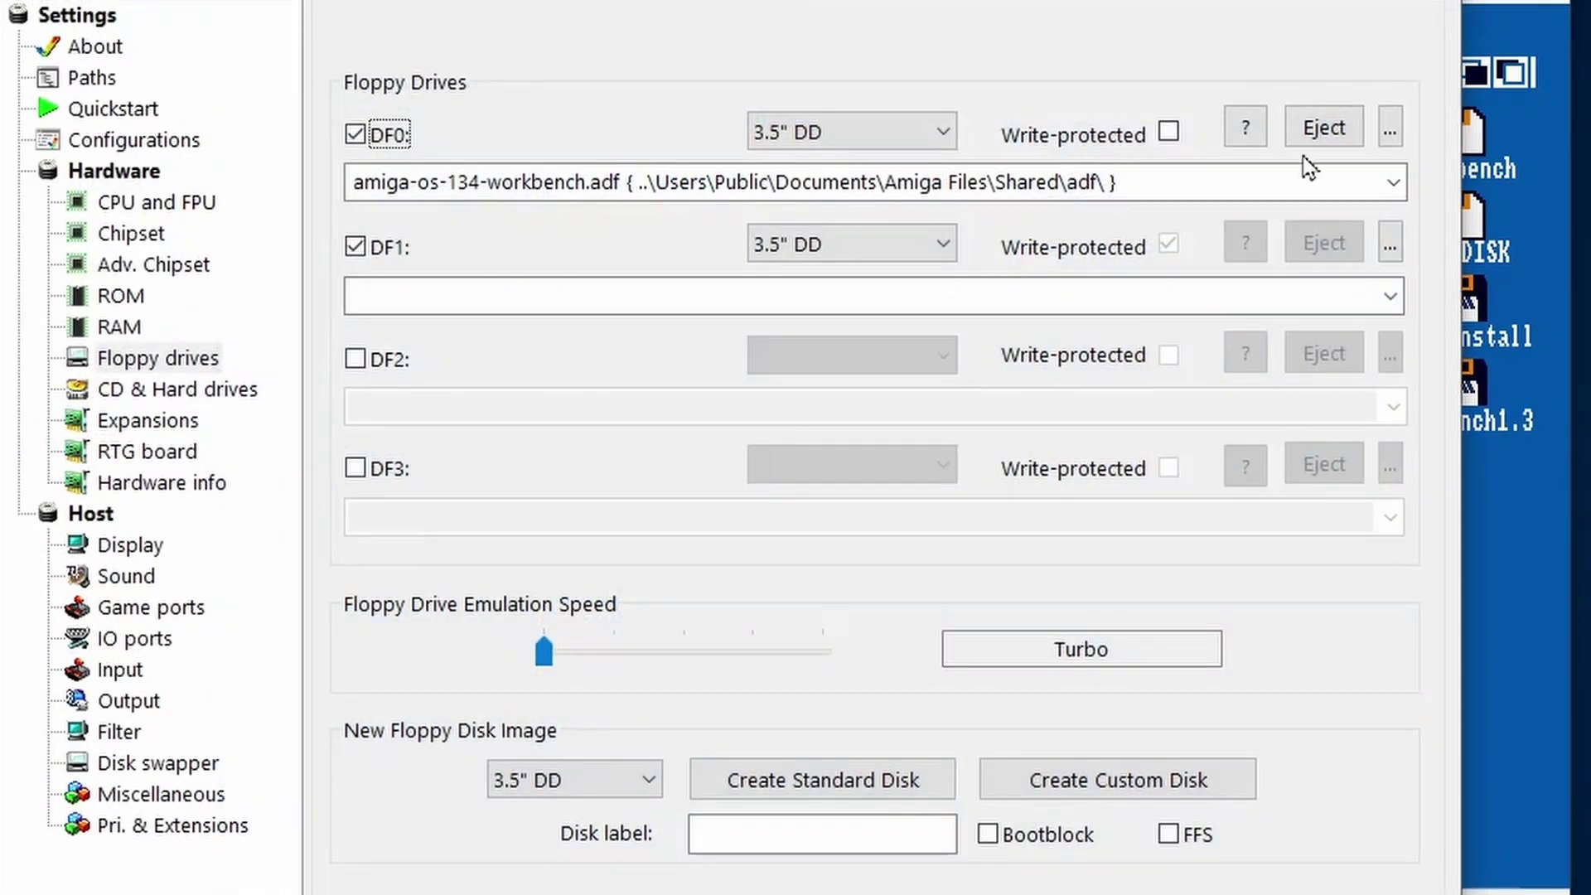
{"action": "left_click", "coordinate": [1394, 183]}
{"action": "left_click", "coordinate": [717, 298]}
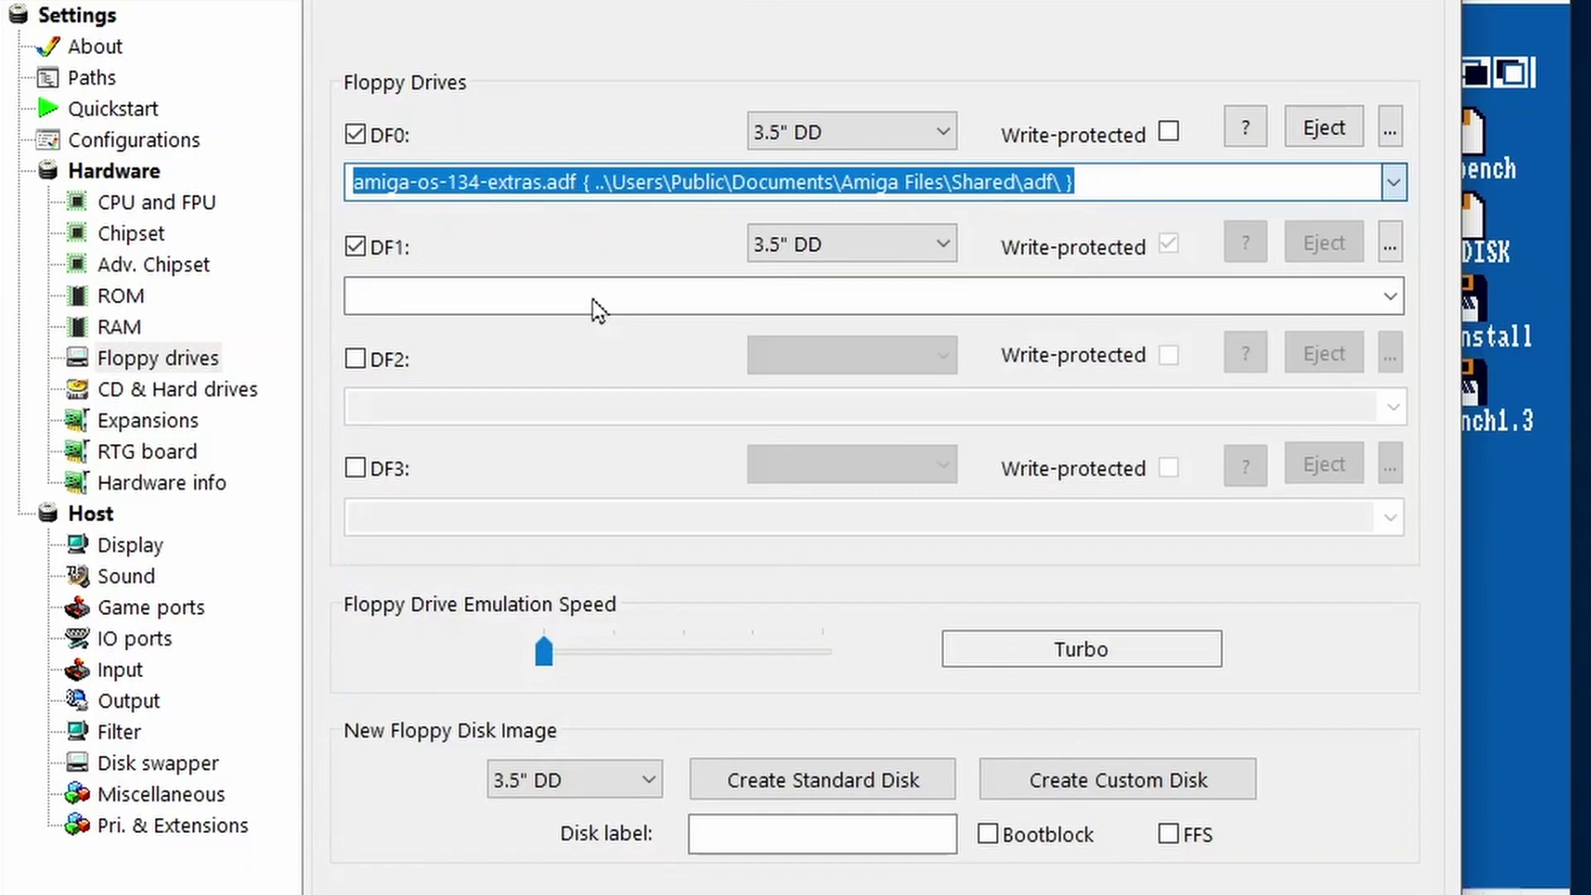
{"action": "key", "text": "Delete"}
{"action": "key", "text": "Return"}
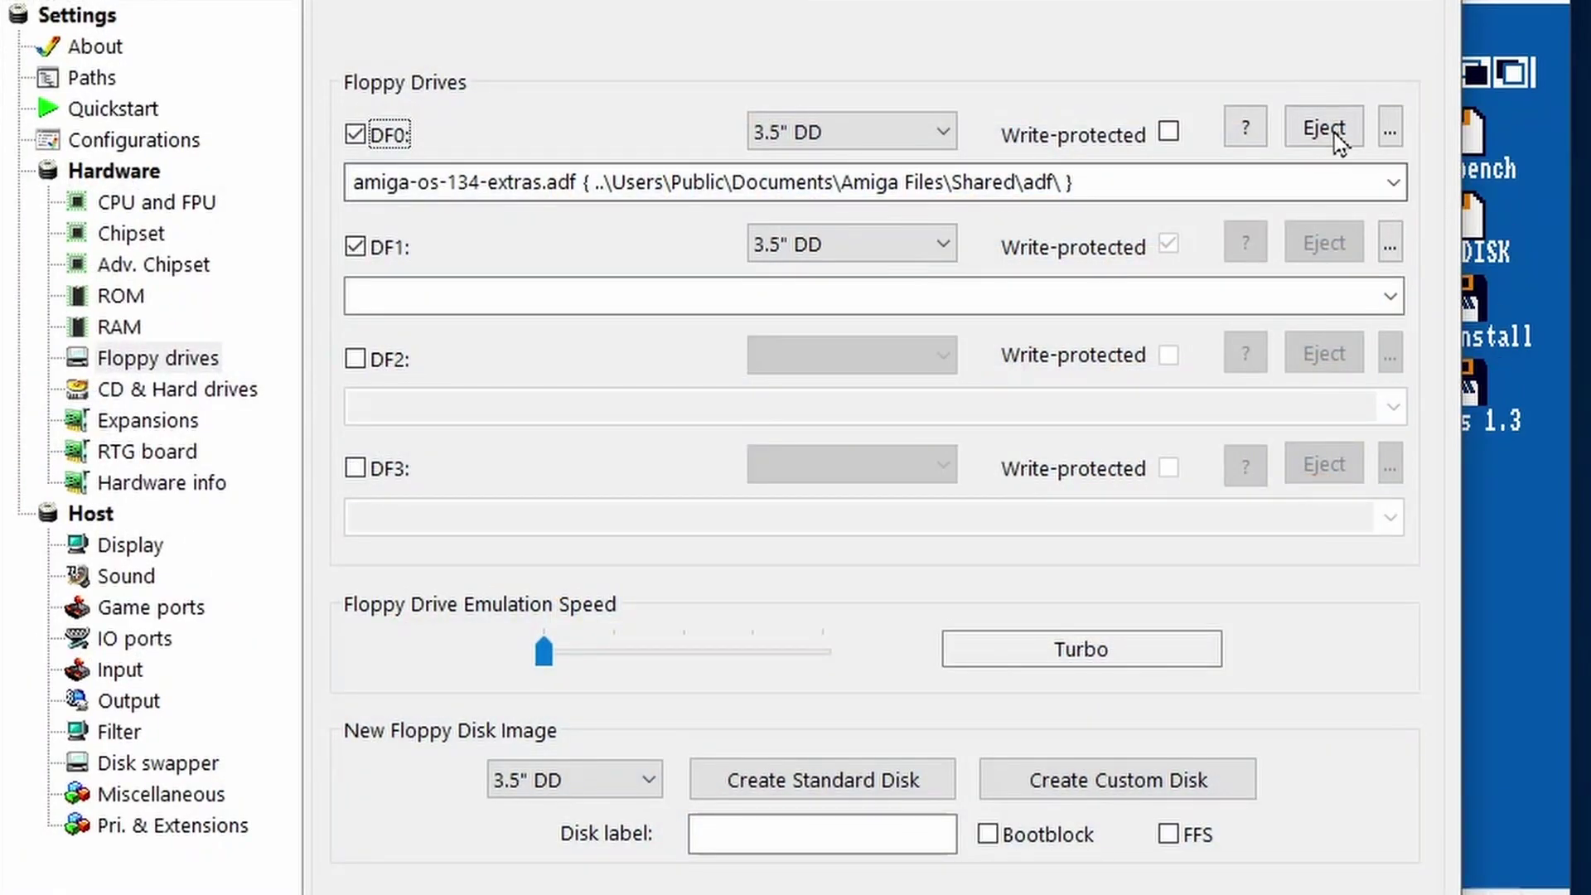
{"action": "left_click", "coordinate": [1336, 140]}
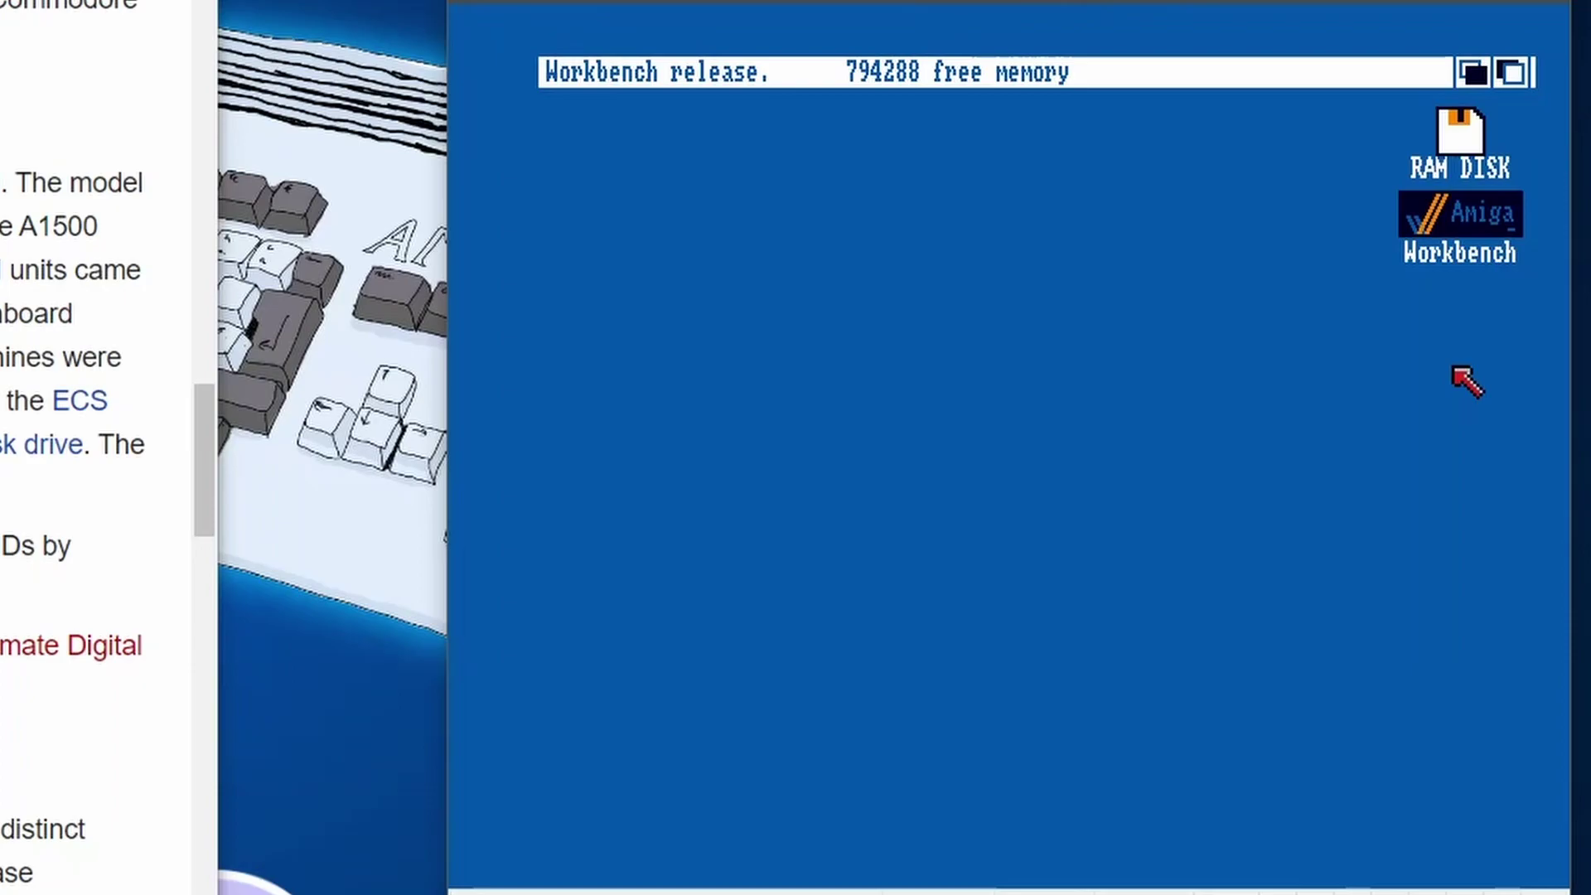
Open the Workbench hard disk, look inside its Empty drawer and close that drawer again
{"action": "double_click", "coordinate": [1518, 189]}
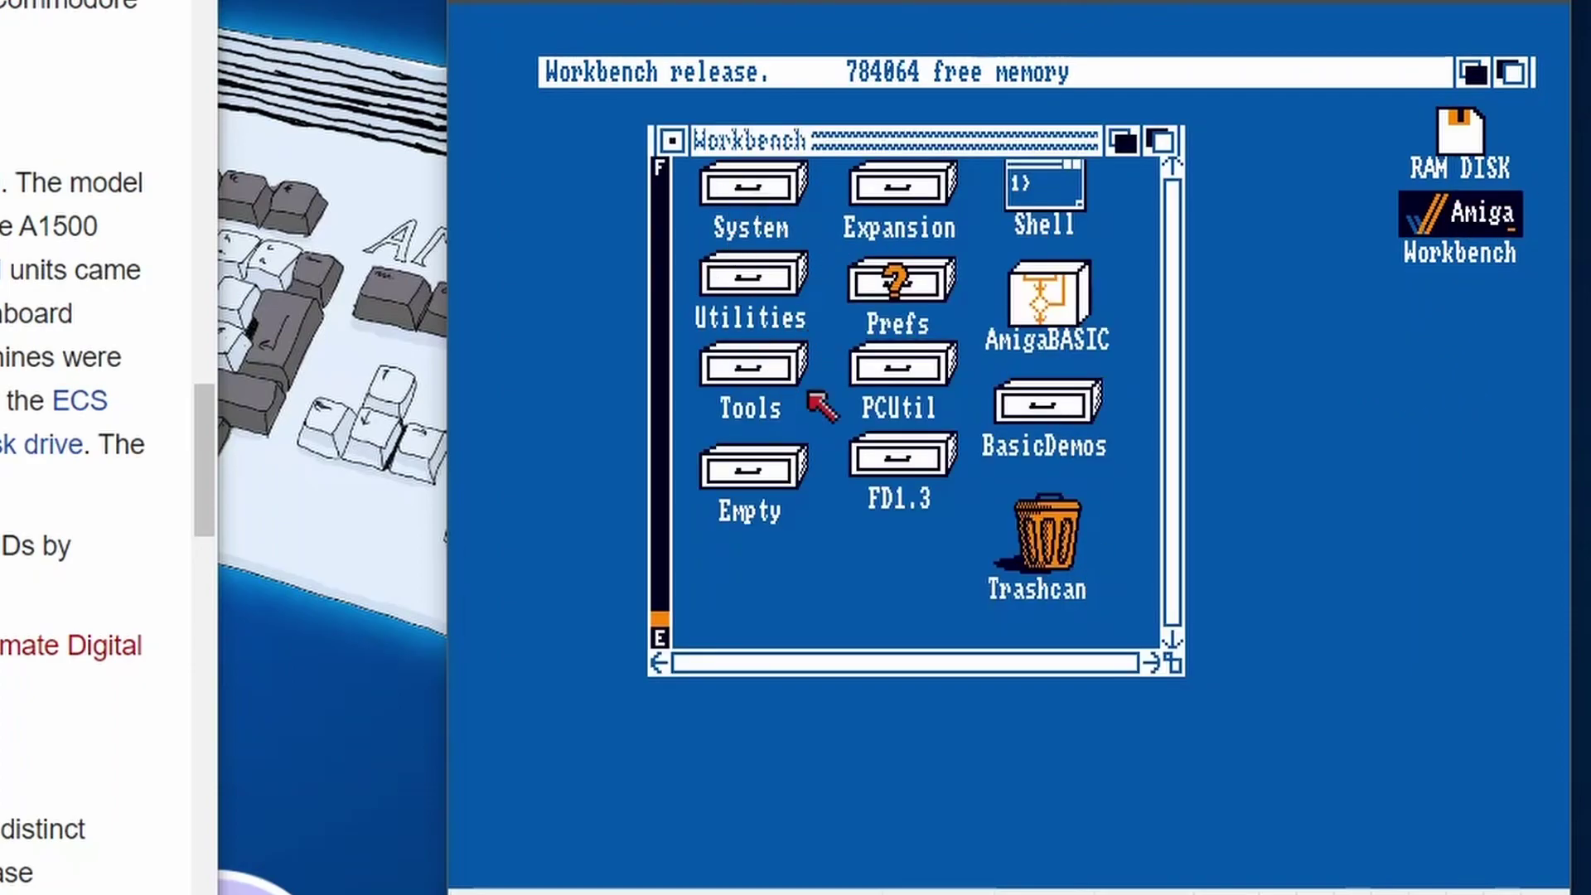
{"action": "left_click", "coordinate": [745, 471]}
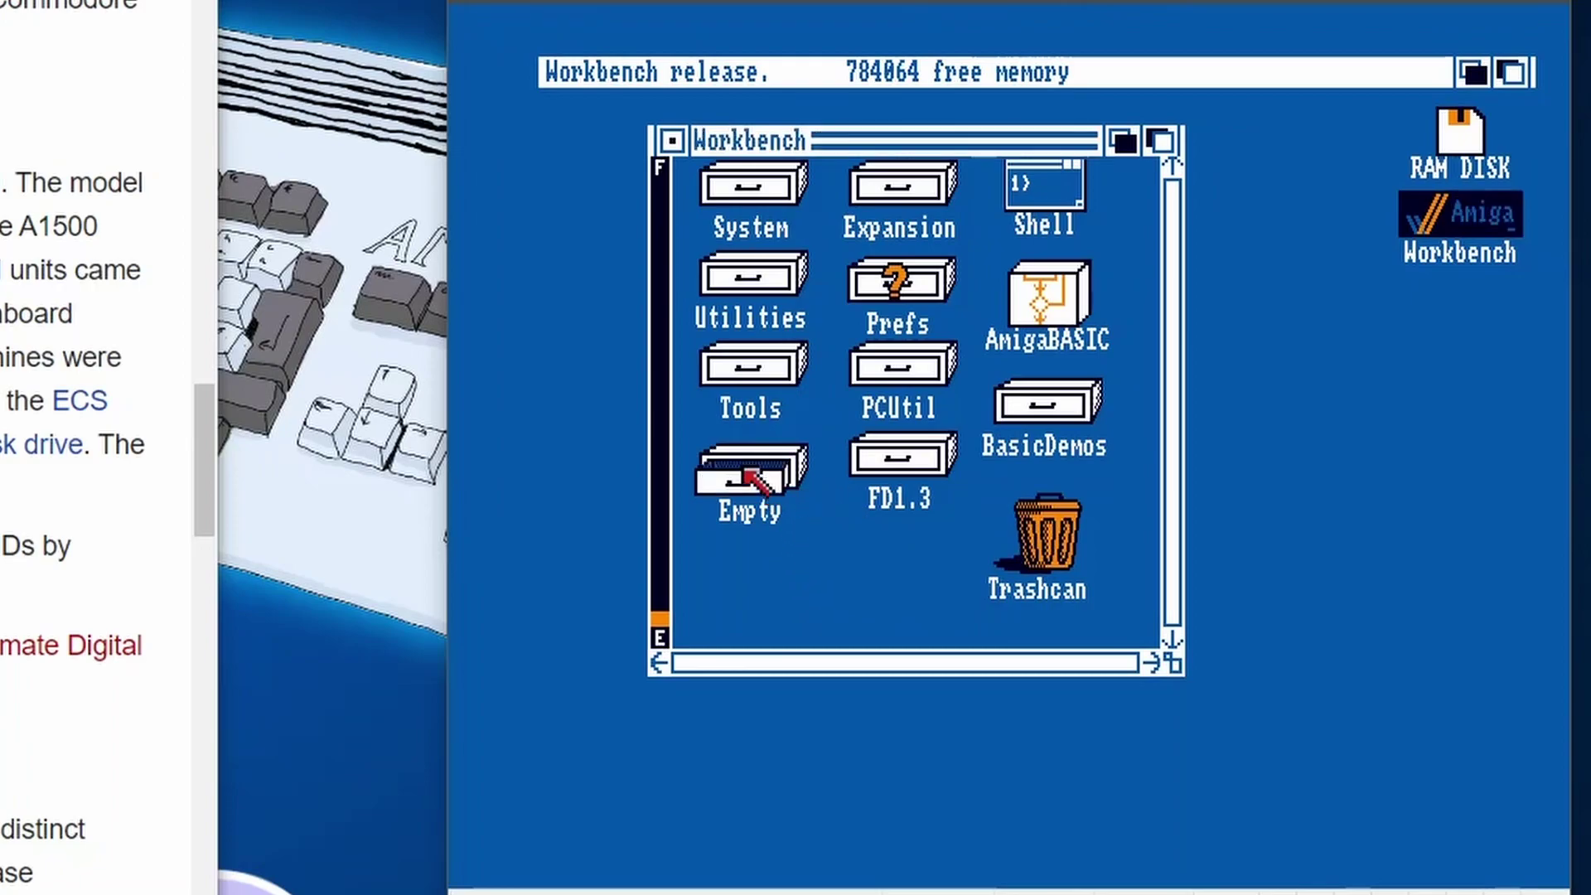
{"action": "left_click", "coordinate": [803, 538]}
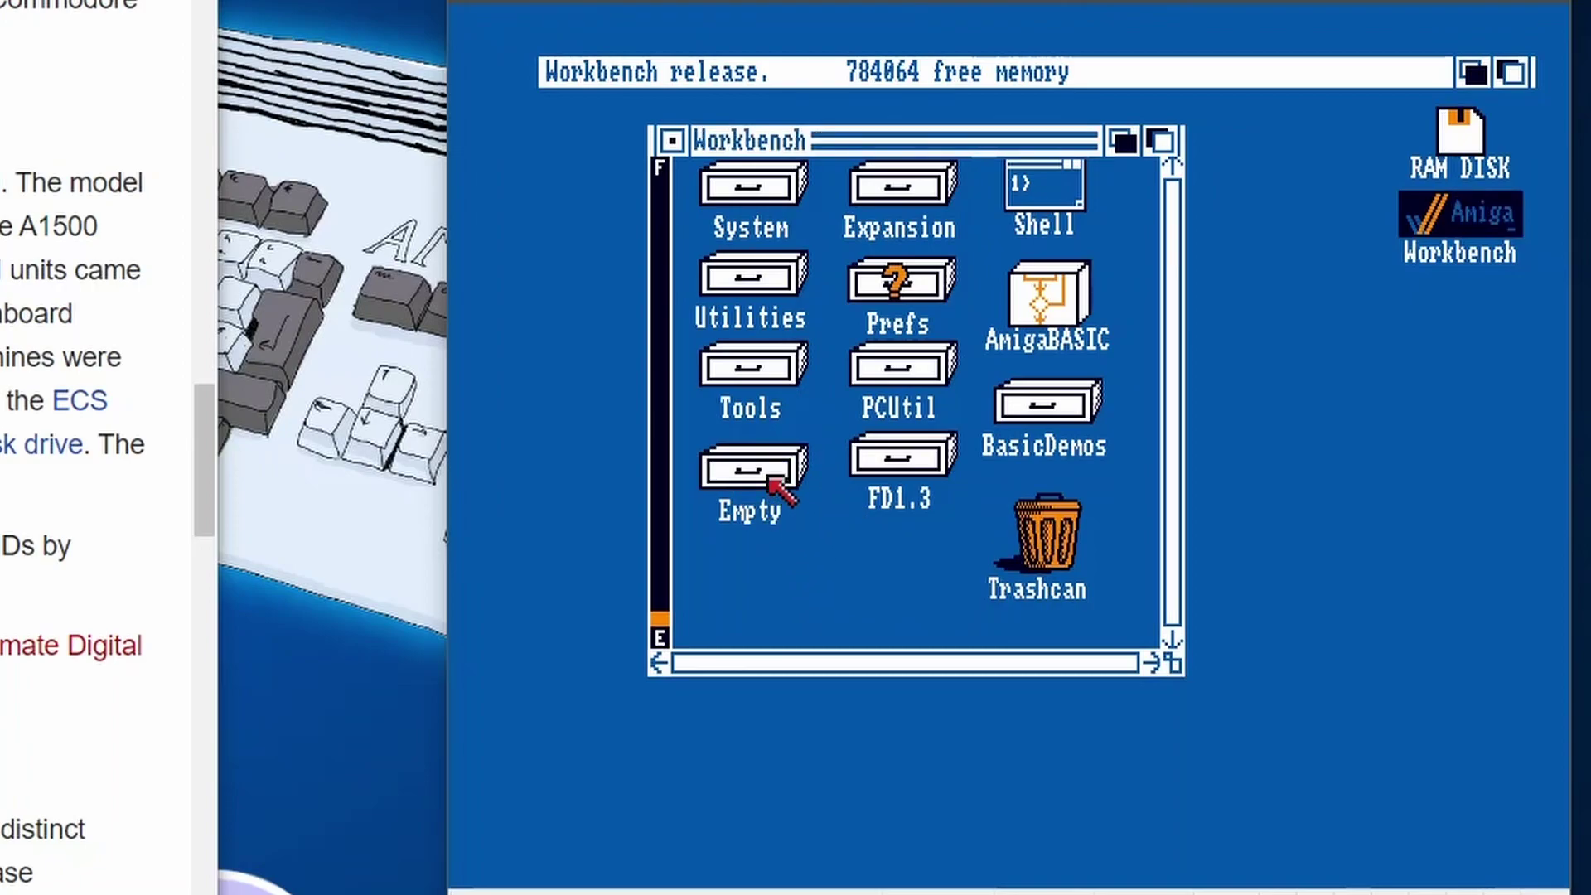
{"action": "double_click", "coordinate": [770, 477]}
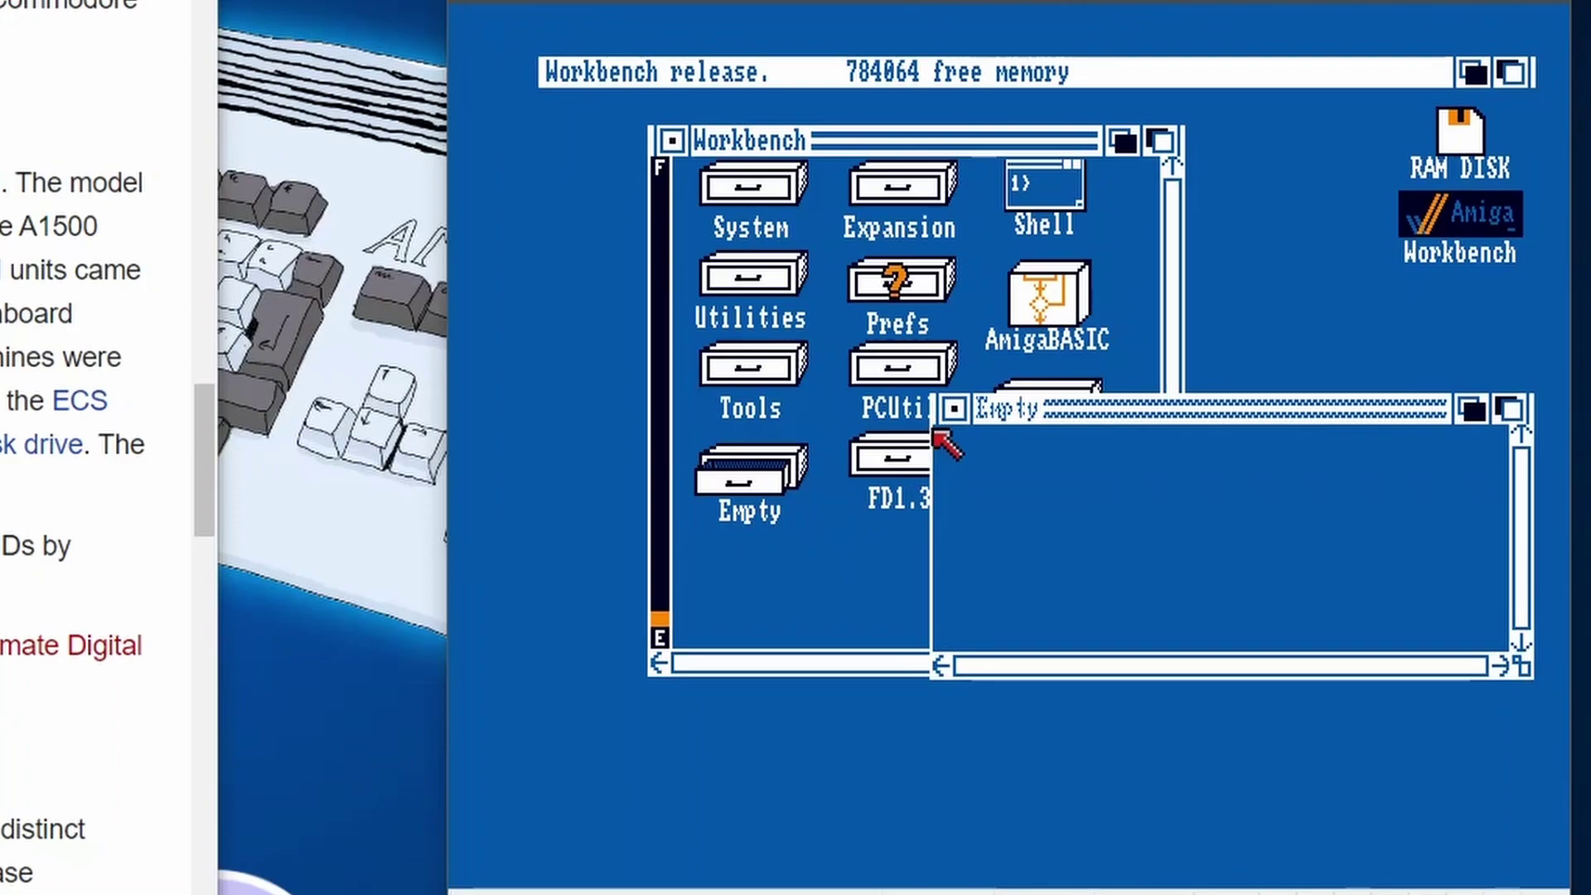
{"action": "left_click", "coordinate": [954, 408]}
{"action": "right_click", "coordinate": [734, 70]}
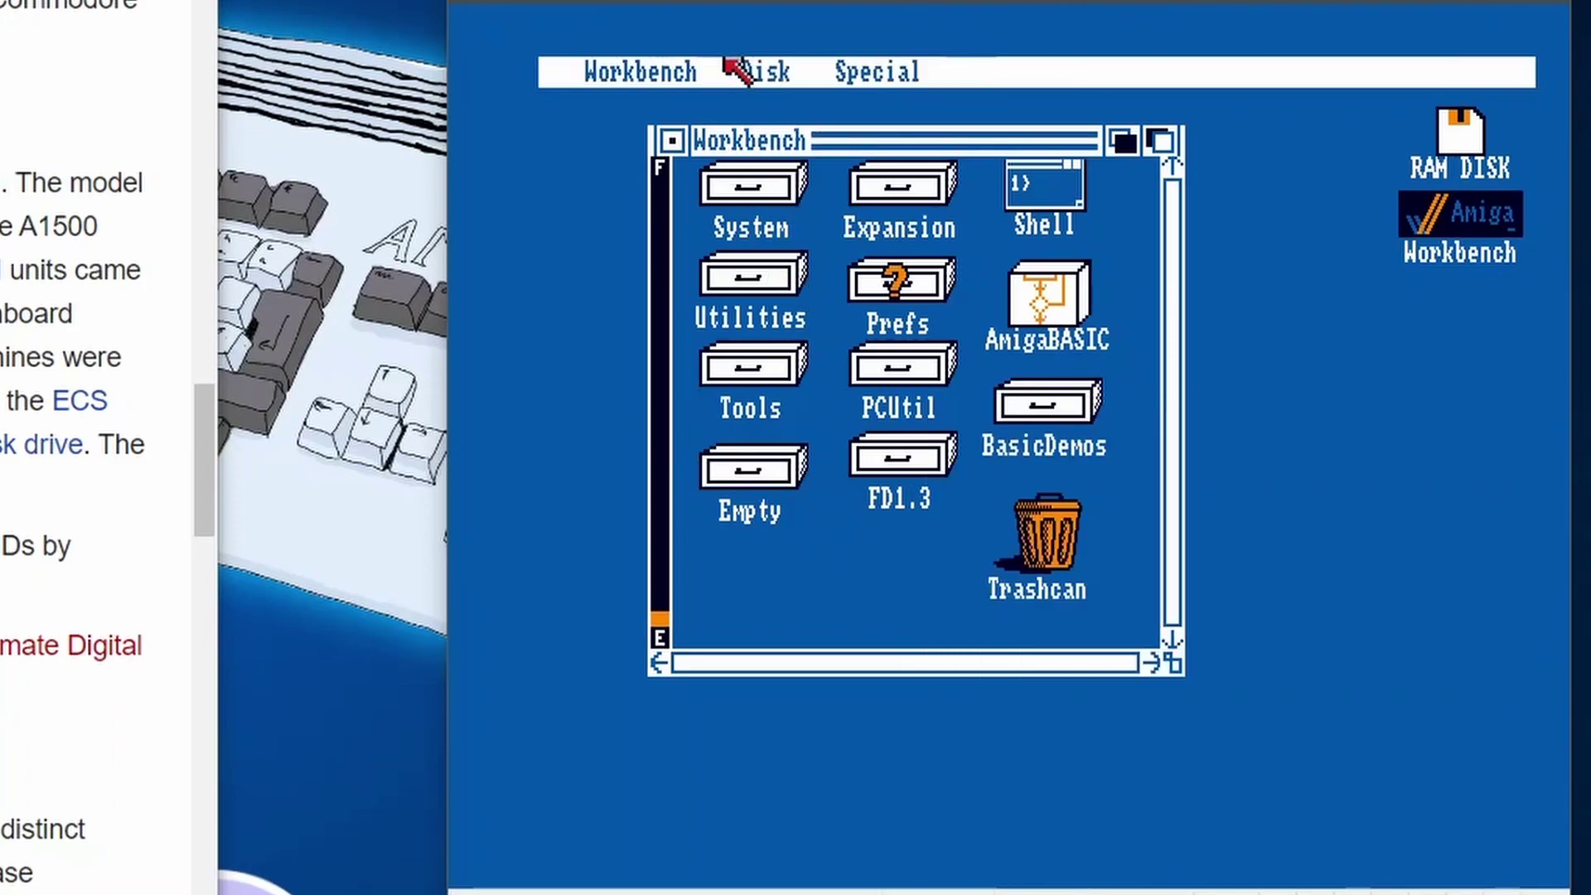
{"action": "mouse_move", "coordinate": [678, 65]}
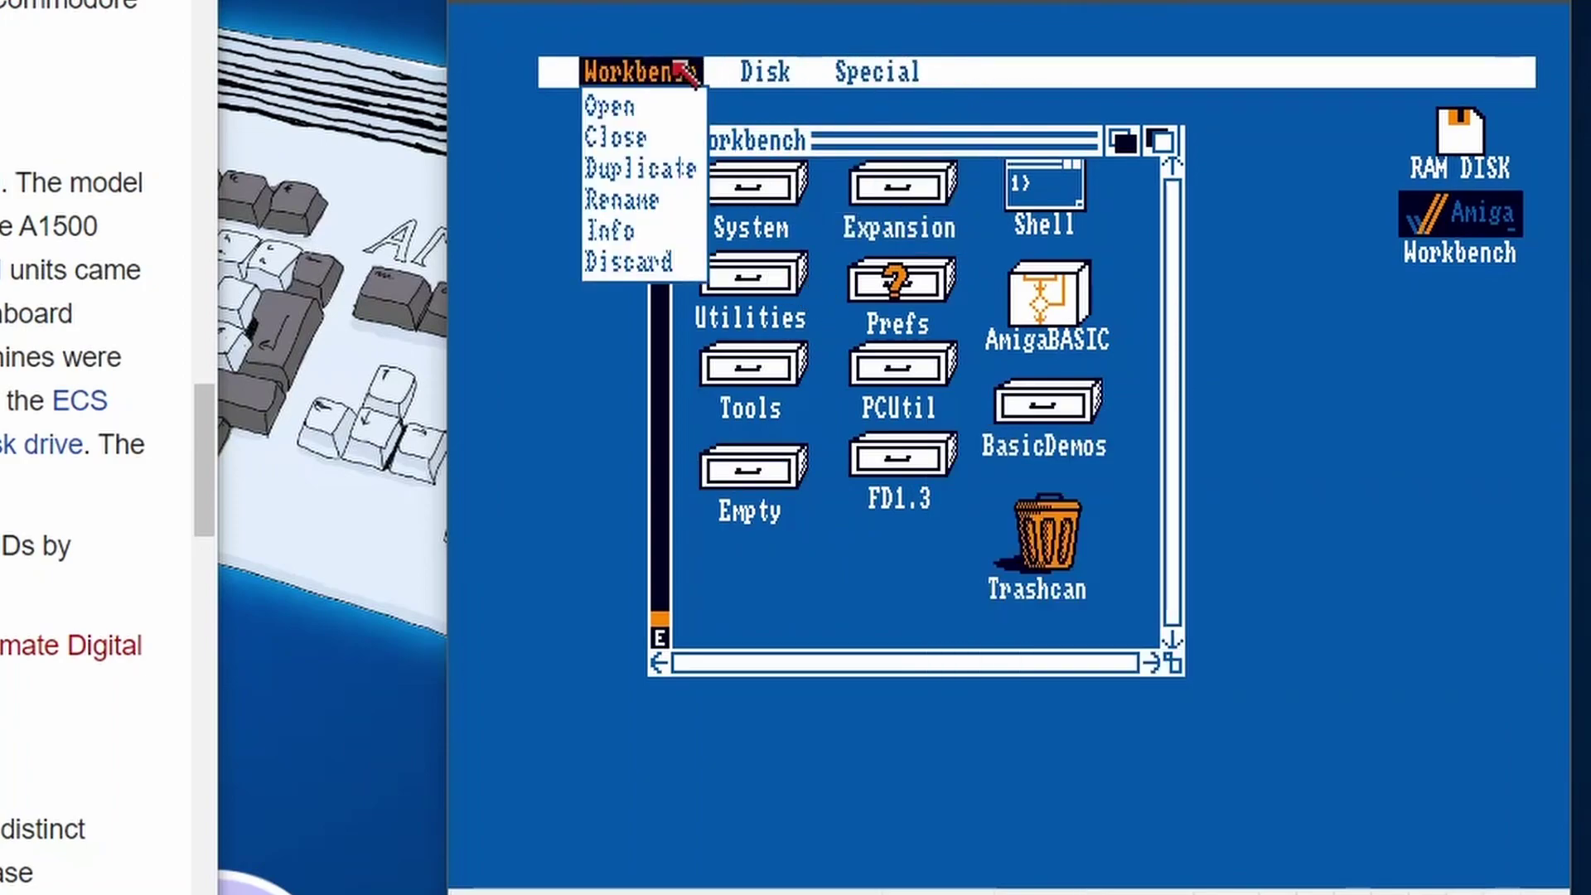
{"action": "mouse_move", "coordinate": [736, 62]}
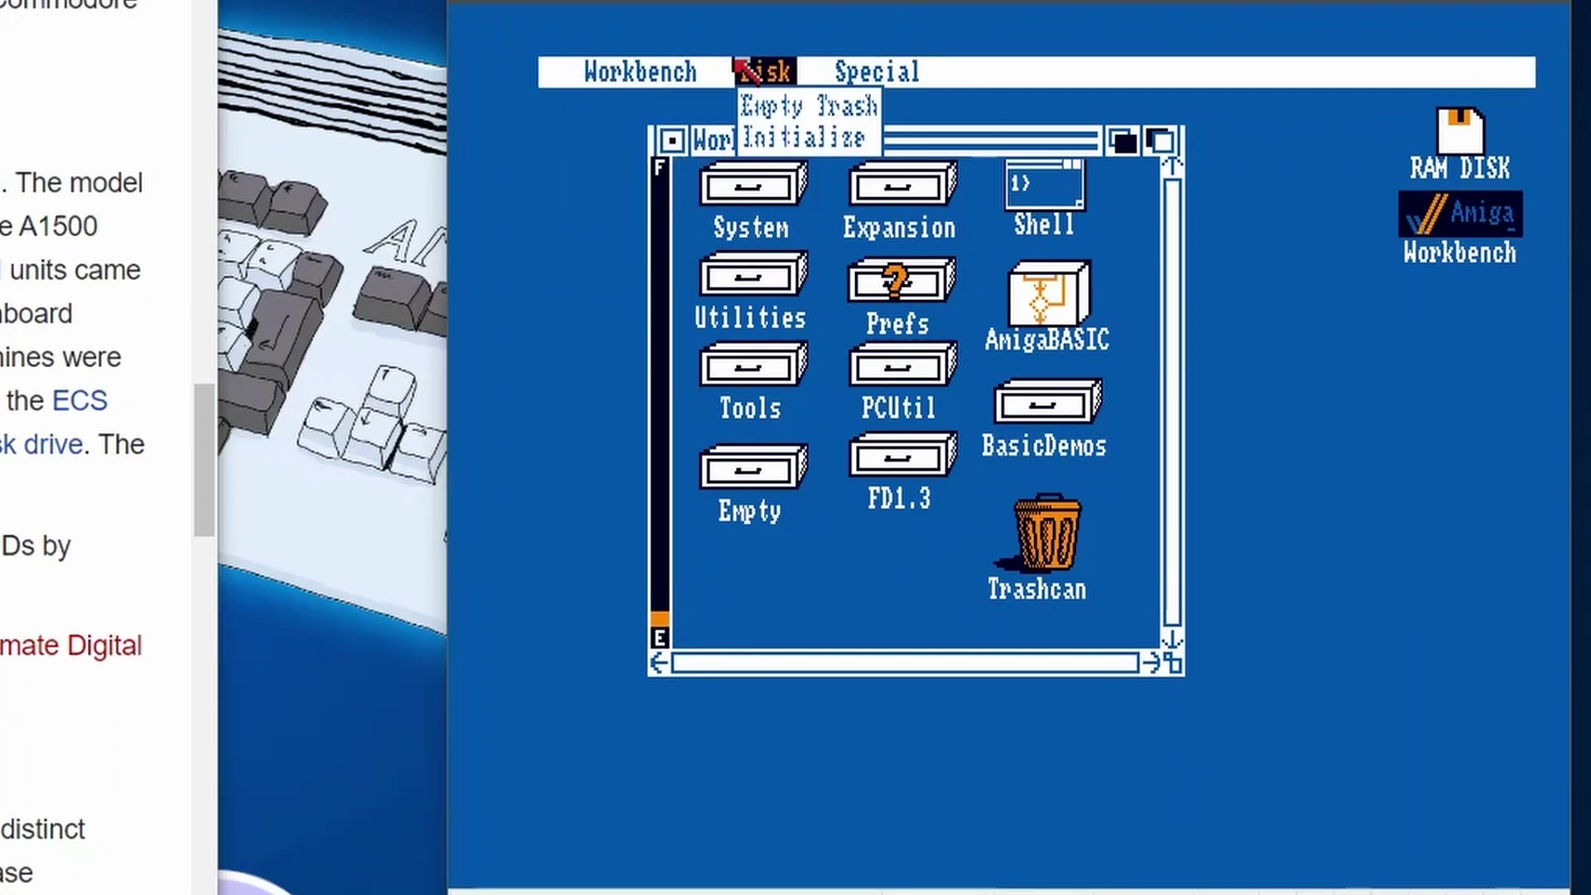
{"action": "right_click", "coordinate": [736, 61]}
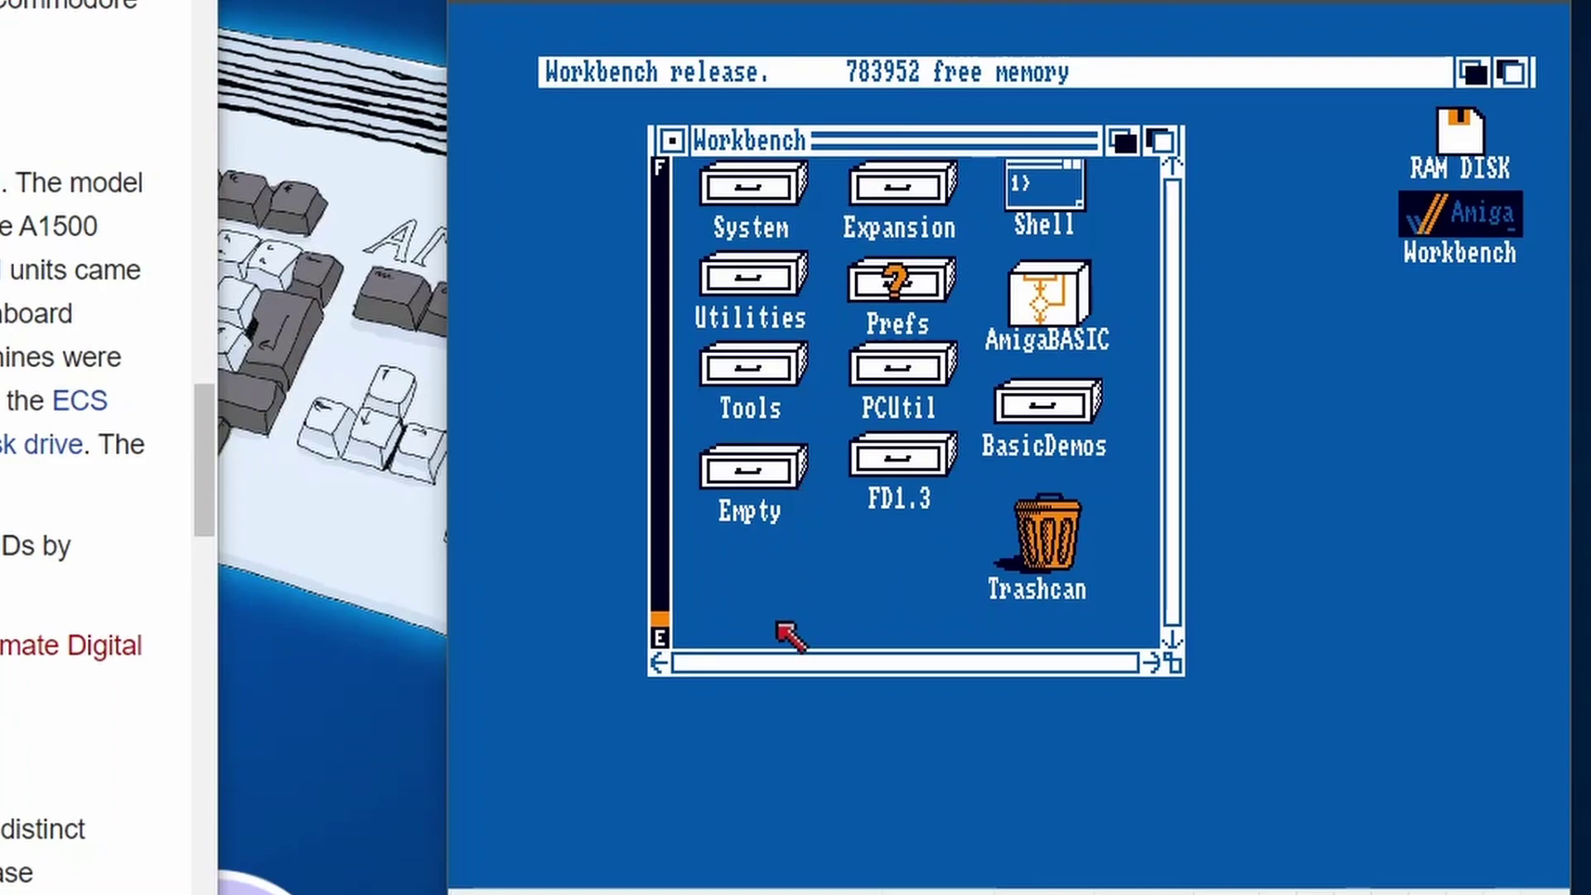
Duplicate the Empty drawer on the Workbench hard disk and place the copy directly below the original
{"action": "left_click", "coordinate": [754, 479]}
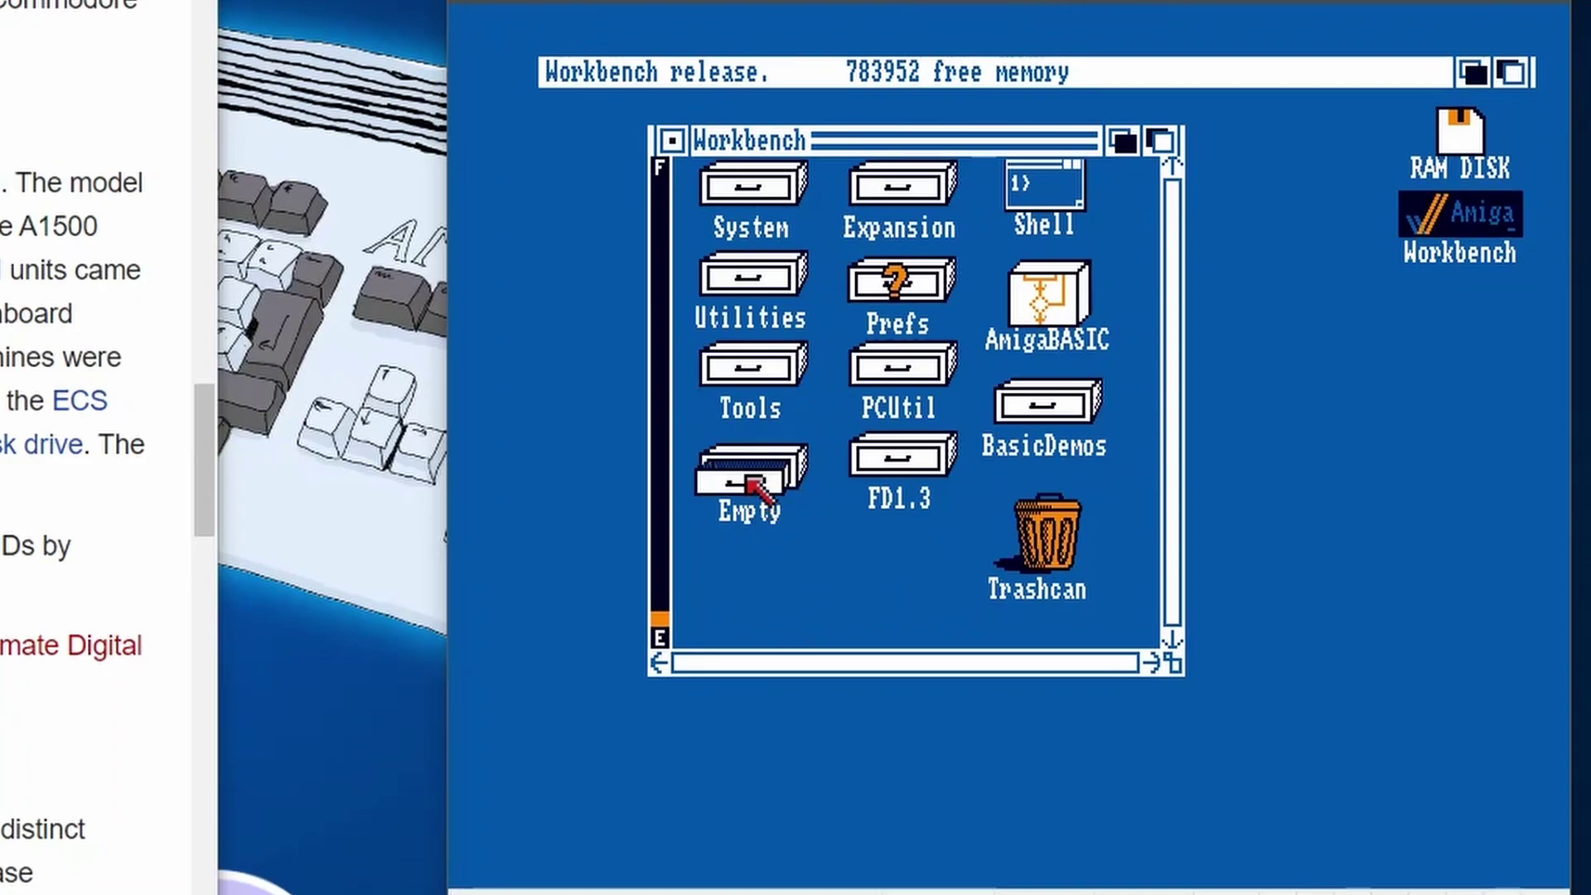
{"action": "right_click", "coordinate": [762, 96]}
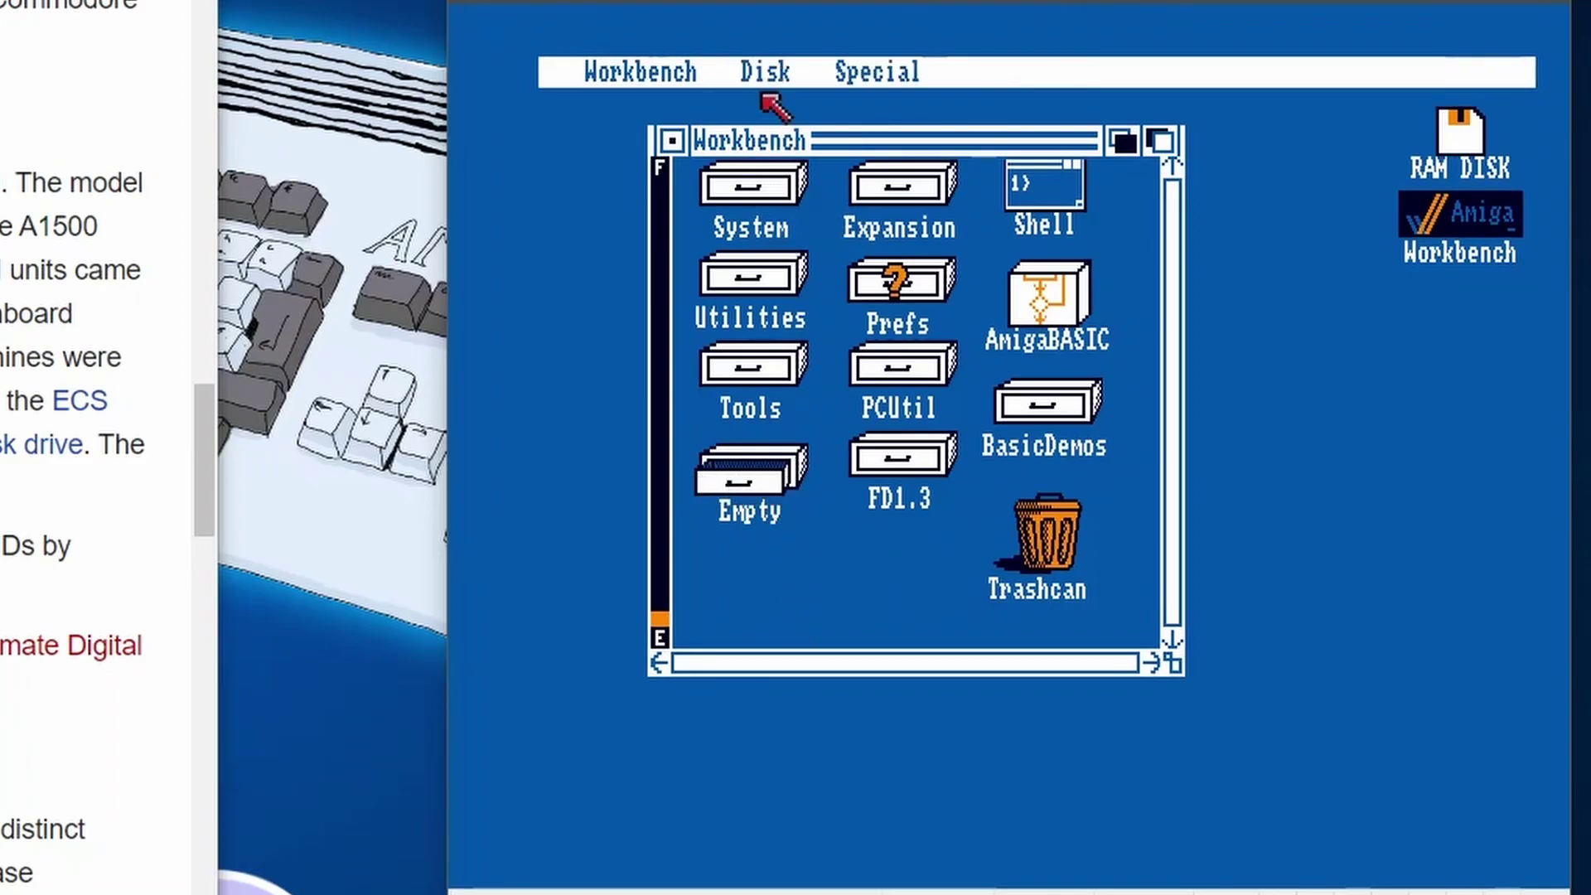
{"action": "mouse_move", "coordinate": [696, 70]}
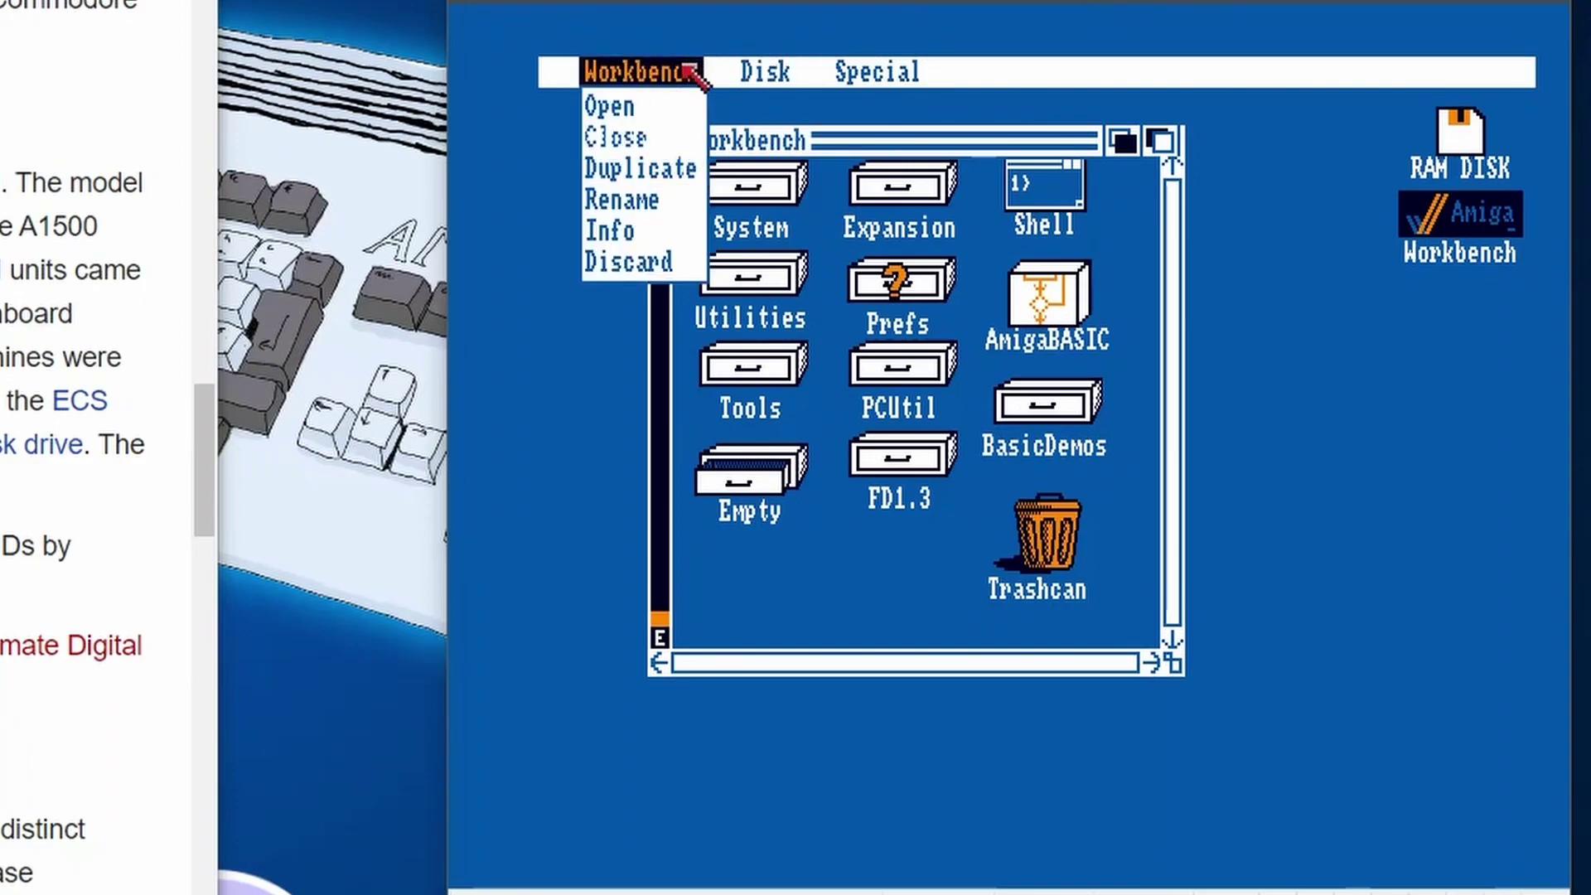
{"action": "right_click", "coordinate": [668, 166]}
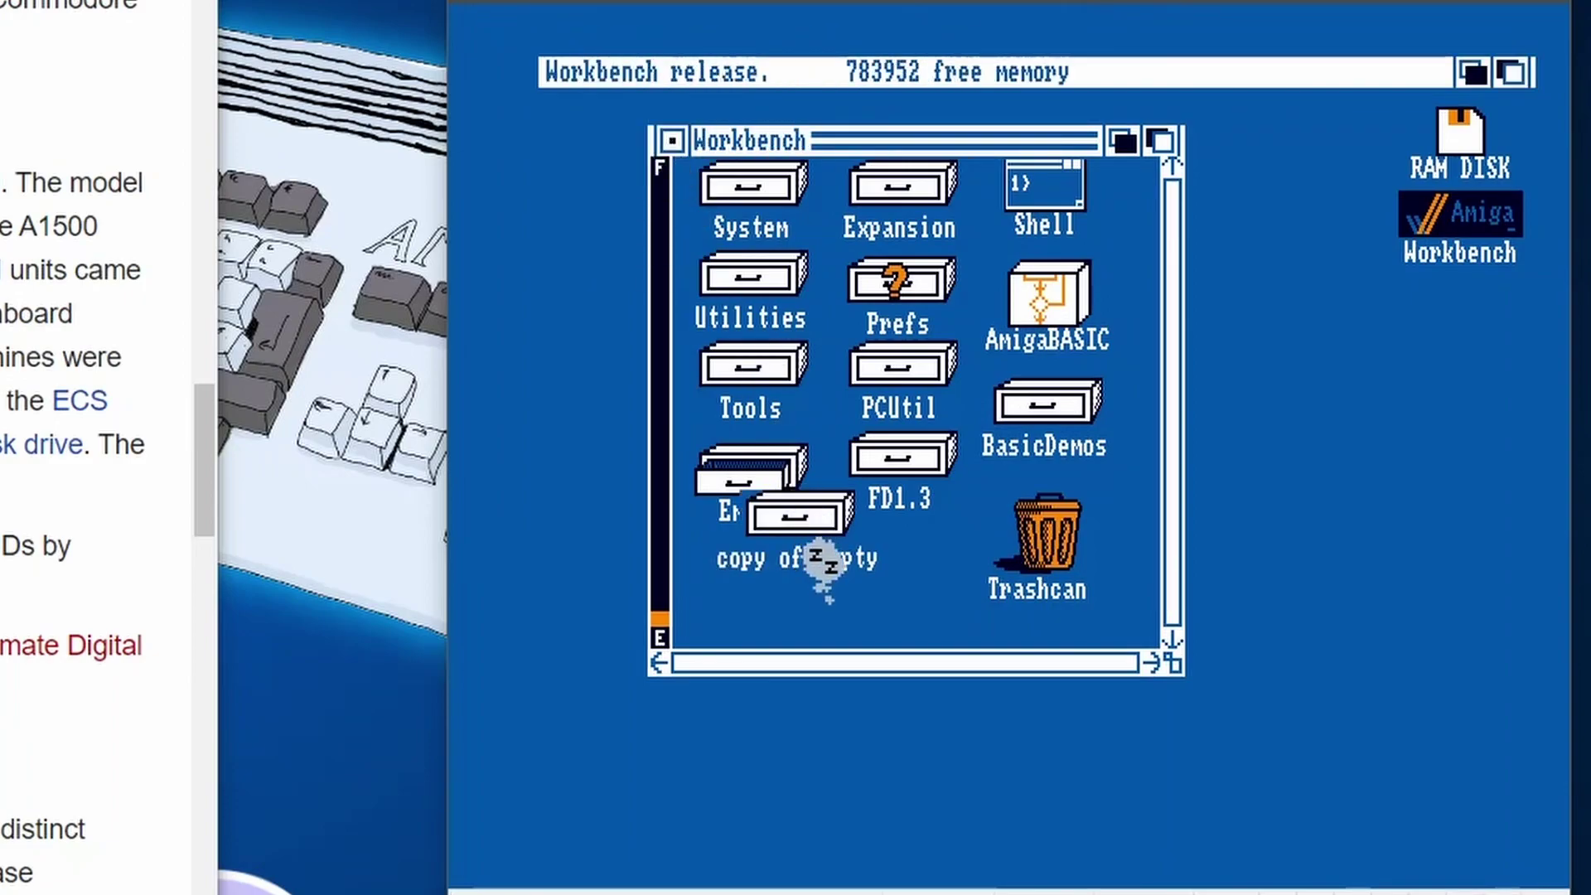
{"action": "left_click_drag", "start_coordinate": [824, 522], "coordinate": [786, 580]}
Rename the copied drawer as DPaintIII
{"action": "mouse_move", "coordinate": [705, 70]}
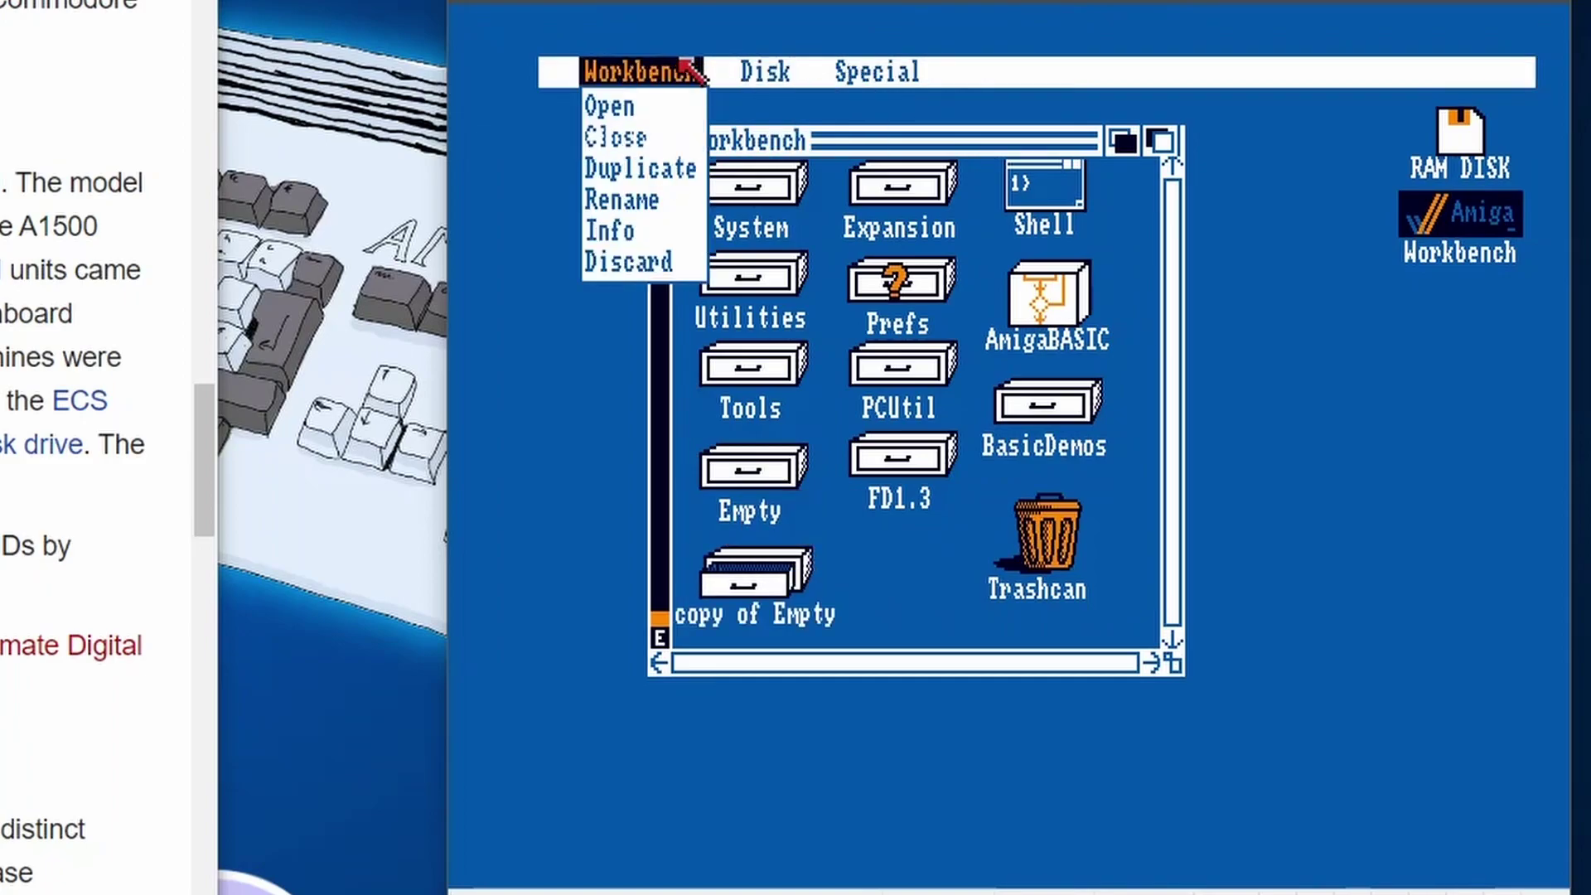
{"action": "right_click", "coordinate": [662, 207]}
{"action": "key", "text": "Delete"}
{"action": "key", "text": "Delete"}
{"action": "key", "text": "Delete"}
{"action": "key", "text": "Delete"}
{"action": "key", "text": "Delete"}
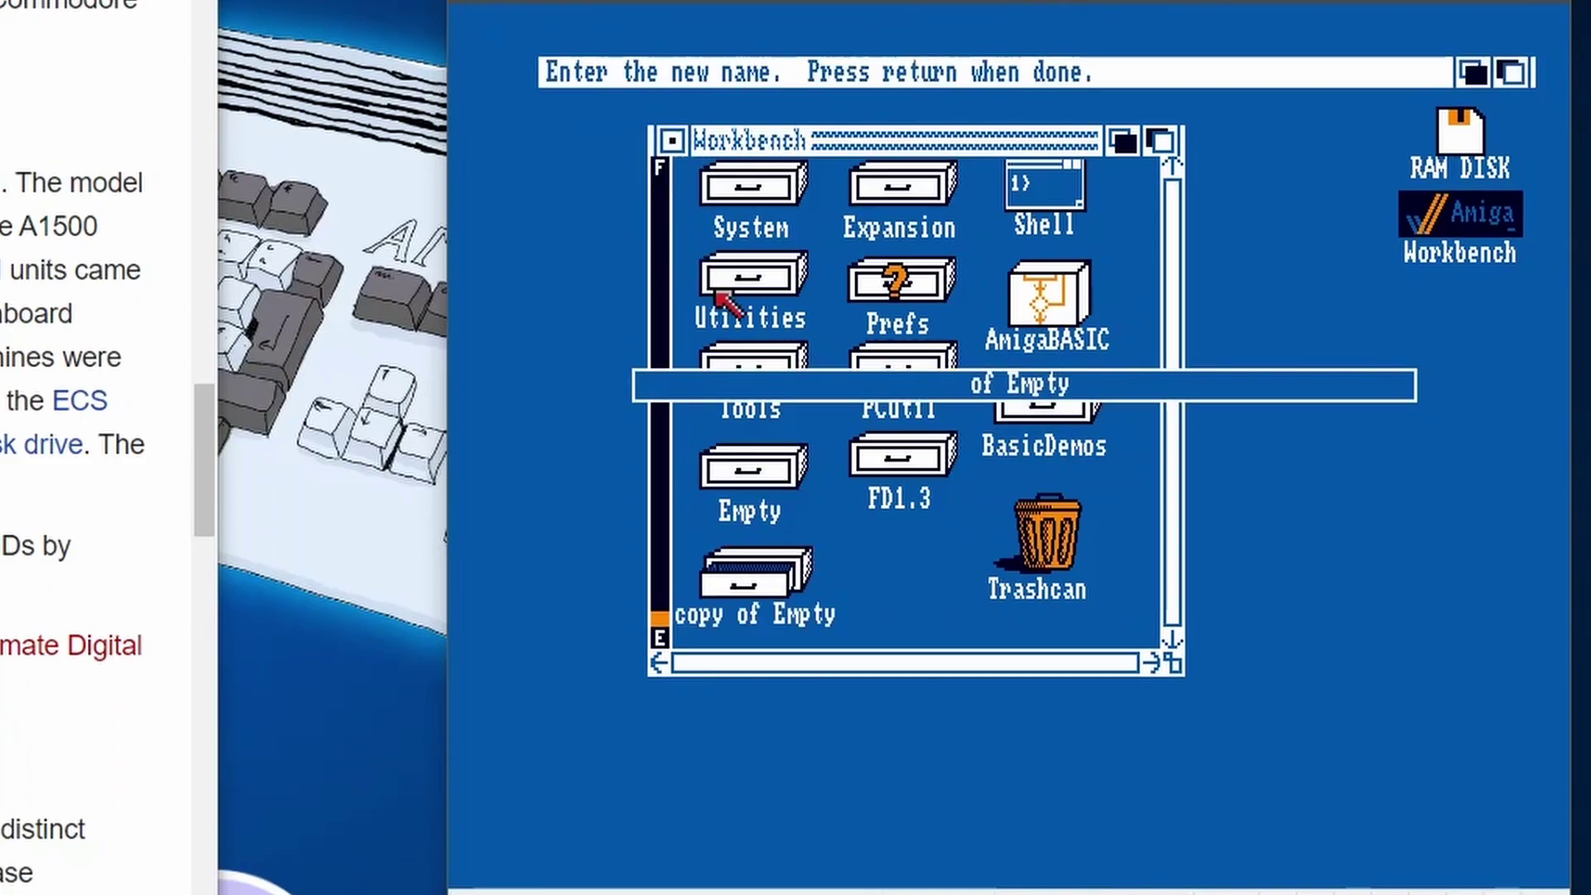
{"action": "key", "text": "Delete"}
{"action": "key", "text": "Delete"}
{"action": "key", "text": "Delete"}
{"action": "key", "text": "Delete"}
{"action": "key", "text": "Delete"}
{"action": "key", "text": "Delete"}
{"action": "key", "text": "Delete"}
{"action": "key", "text": "Delete"}
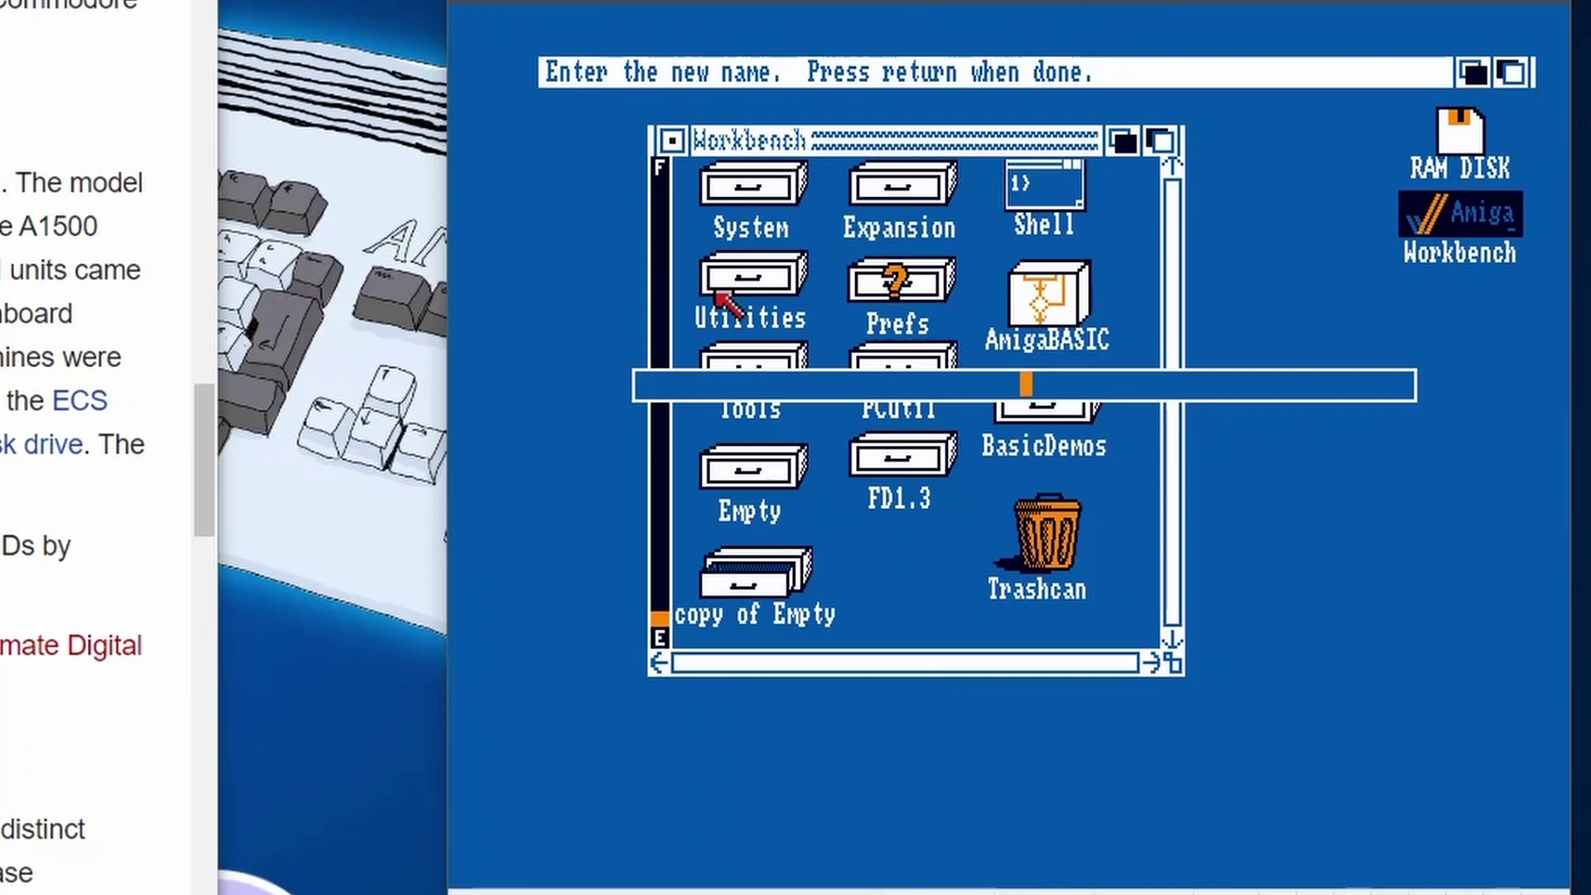
{"action": "type", "text": "DPaintIII"}
{"action": "key", "text": "Return"}
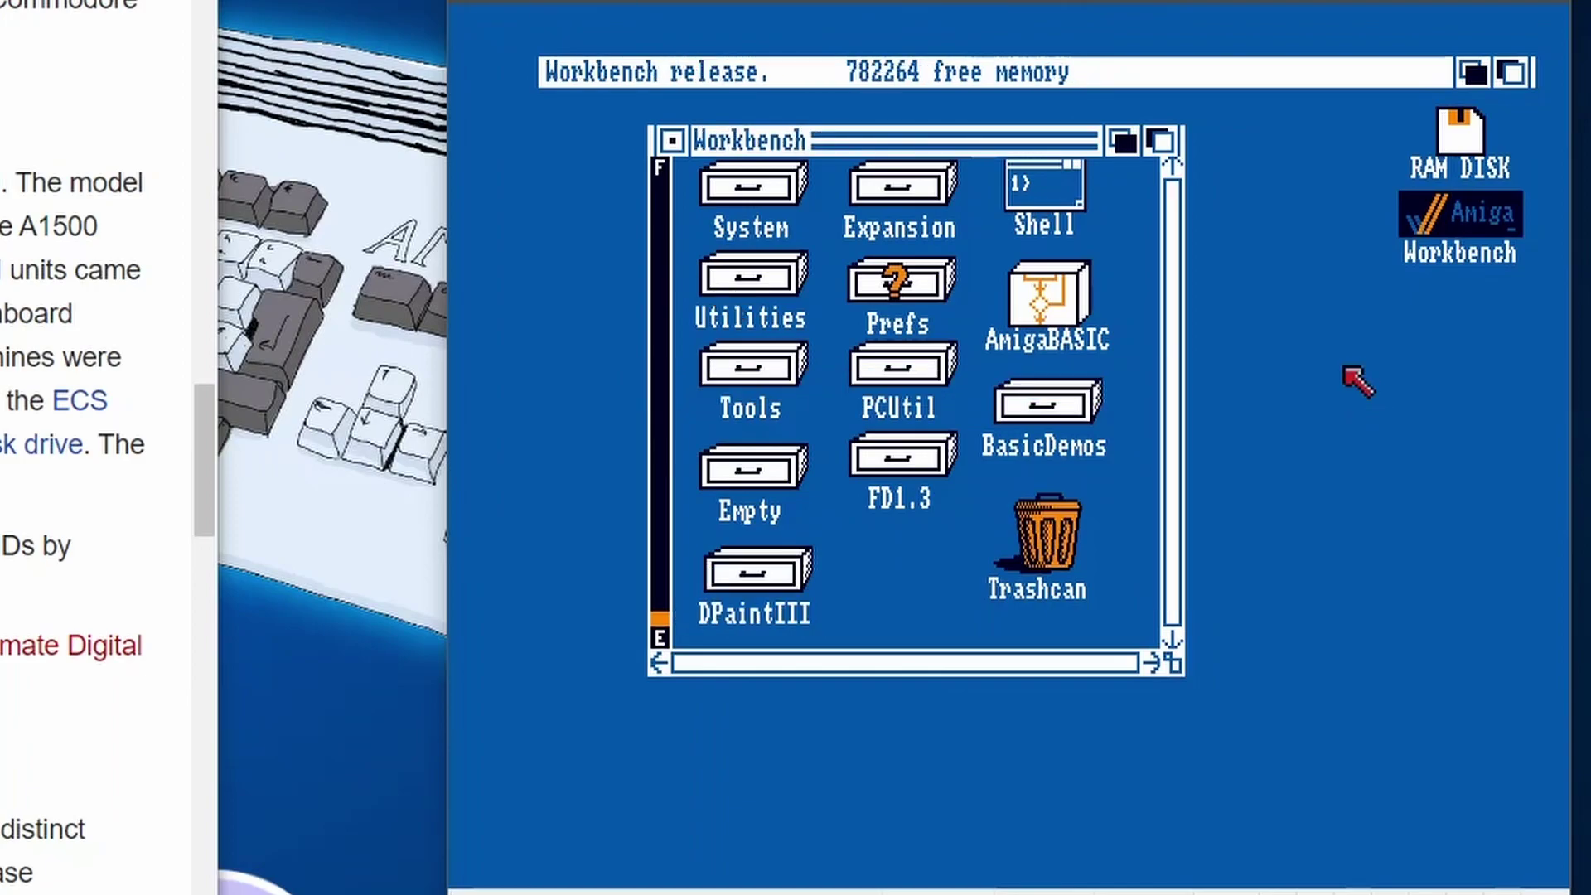
Insert the Deluxe Paint III v3.18 Disk 1 of 3 (Program) zip image in floppy drive DF0
{"action": "key", "text": "F12"}
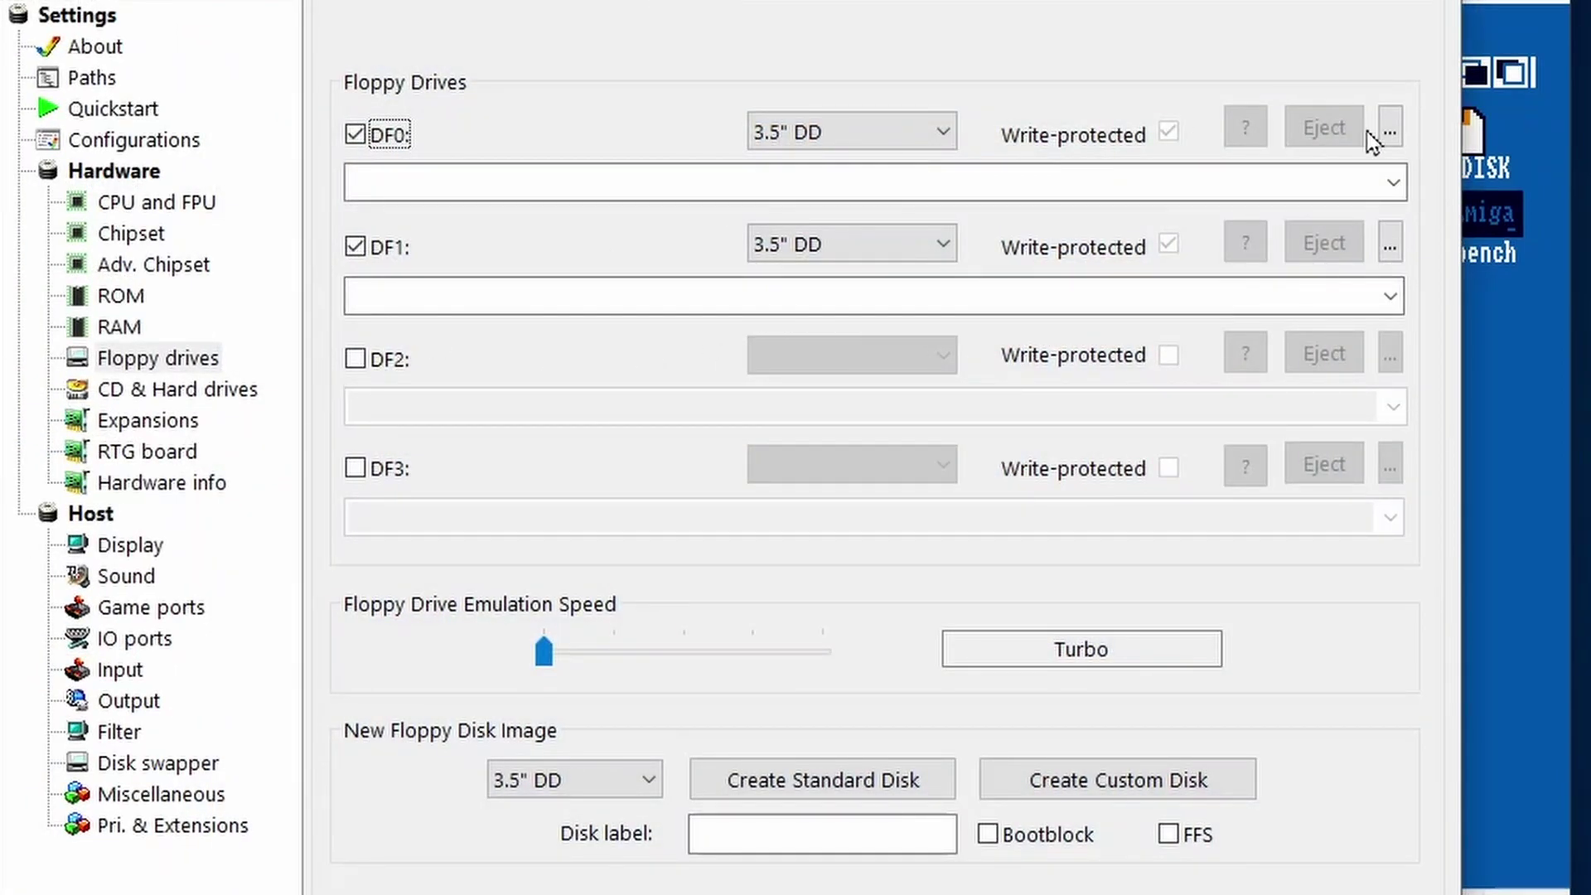
{"action": "left_click", "coordinate": [1390, 130]}
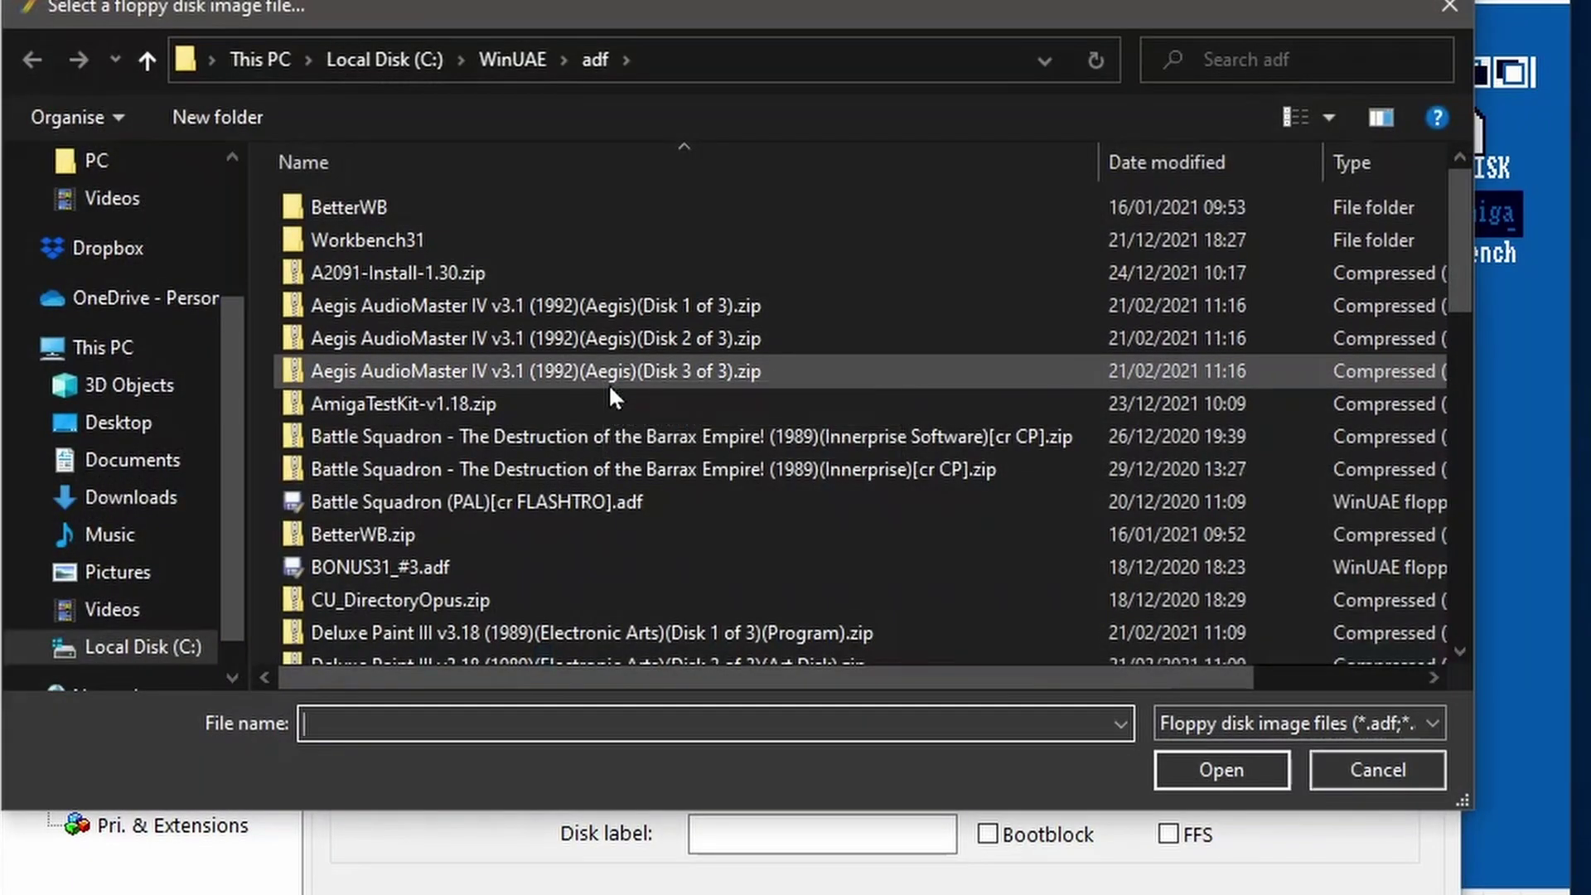
{"action": "scroll", "coordinate": [608, 385], "scroll_direction": "down", "scroll_amount": 2}
{"action": "left_click", "coordinate": [585, 454]}
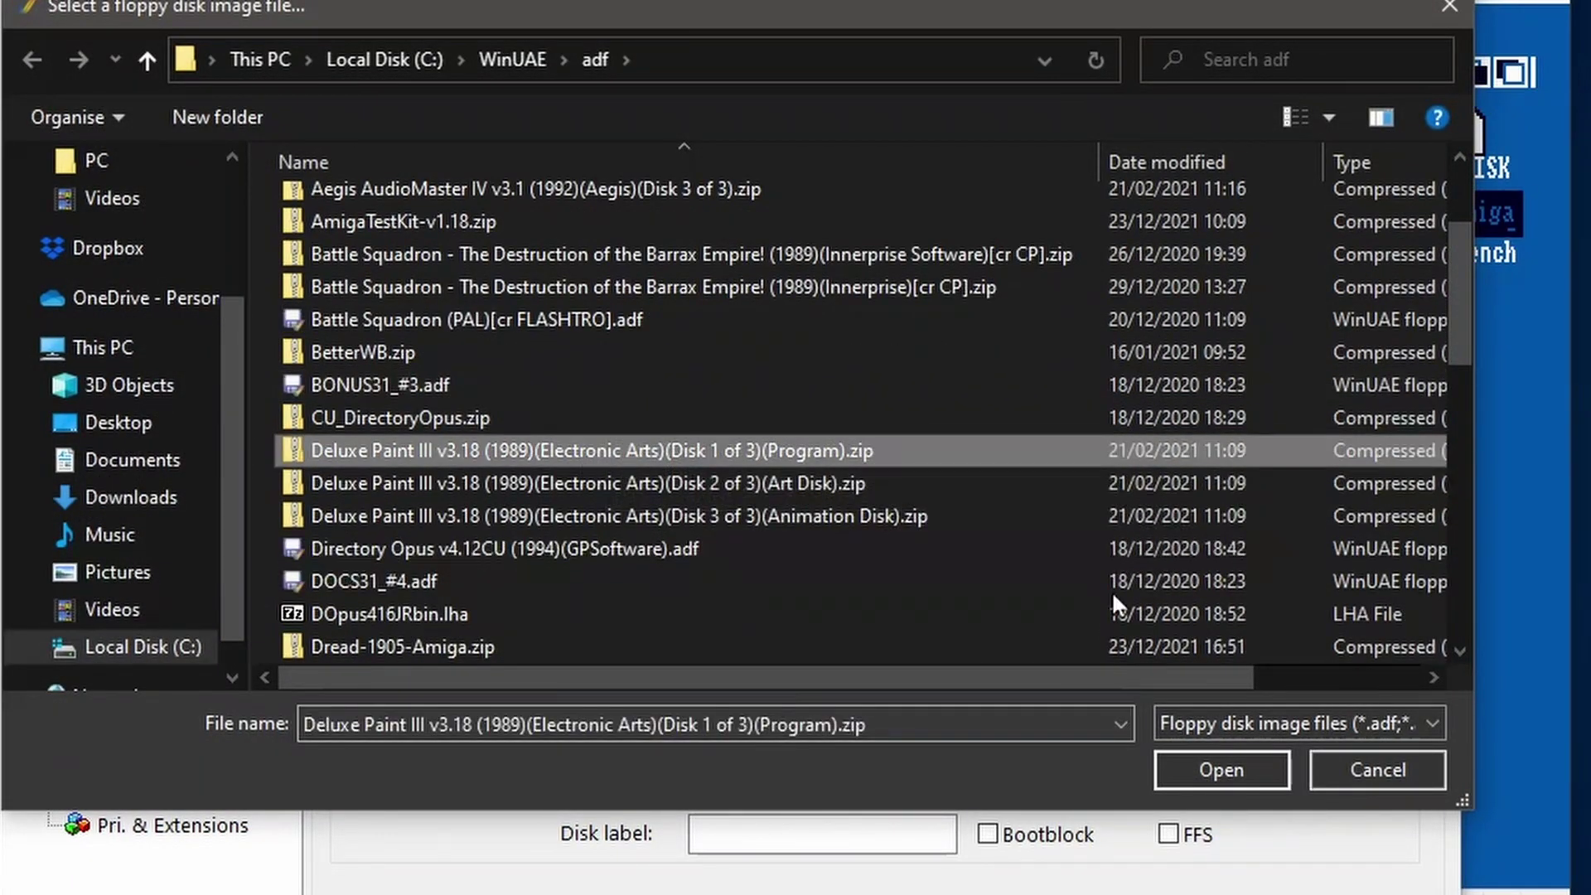
{"action": "left_click", "coordinate": [1186, 754]}
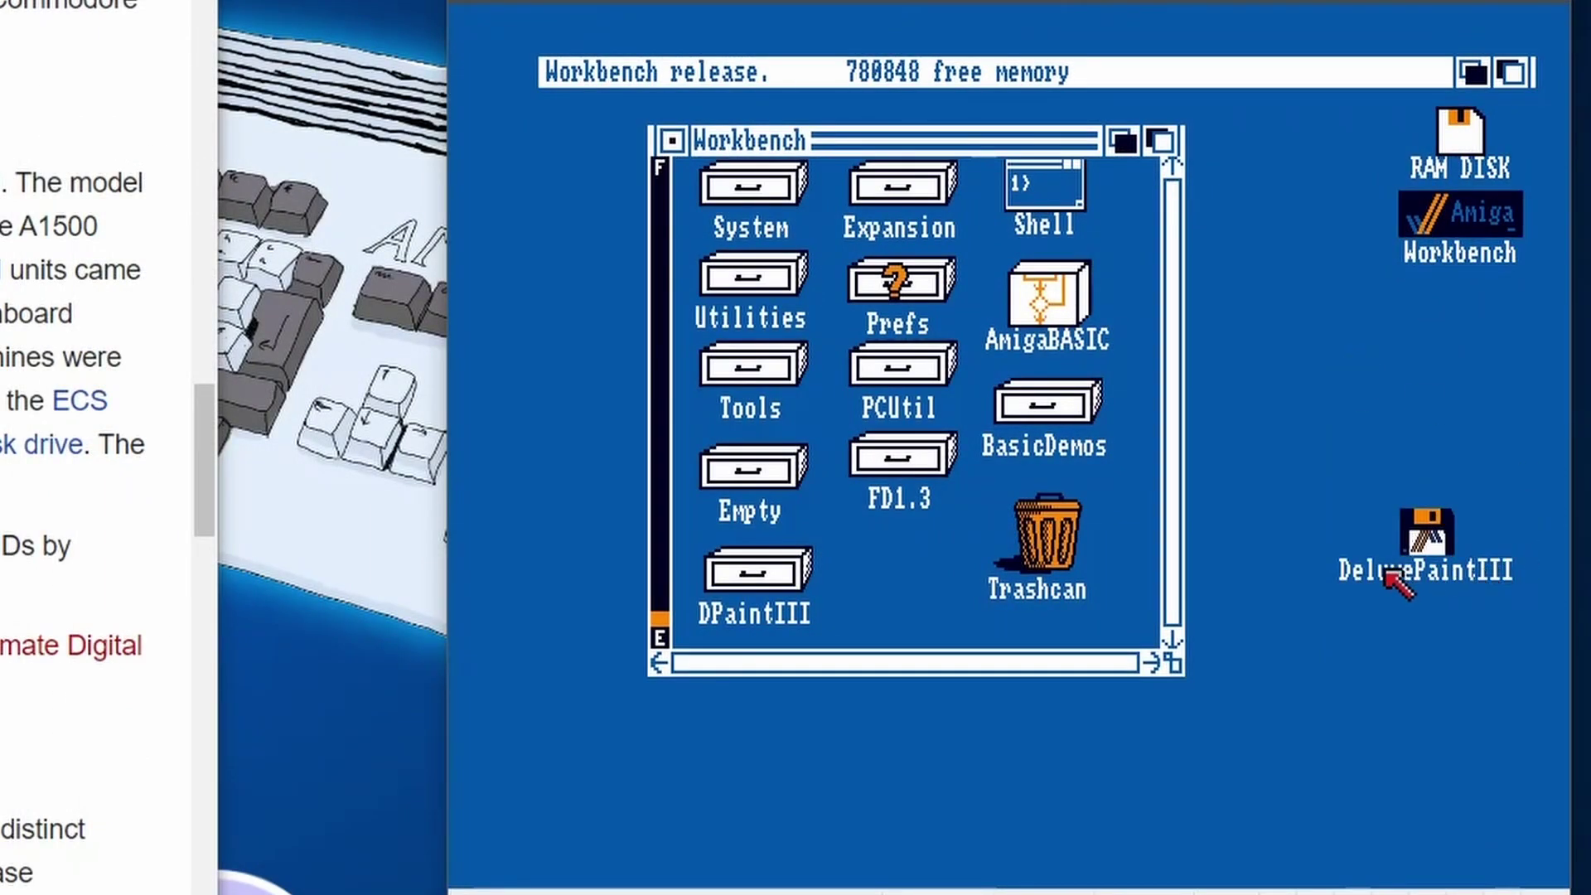
Copy the DPaint program from the DeluxePaintIII floppy into the DPaintIII drawer on the hard disk
{"action": "double_click", "coordinate": [1424, 537]}
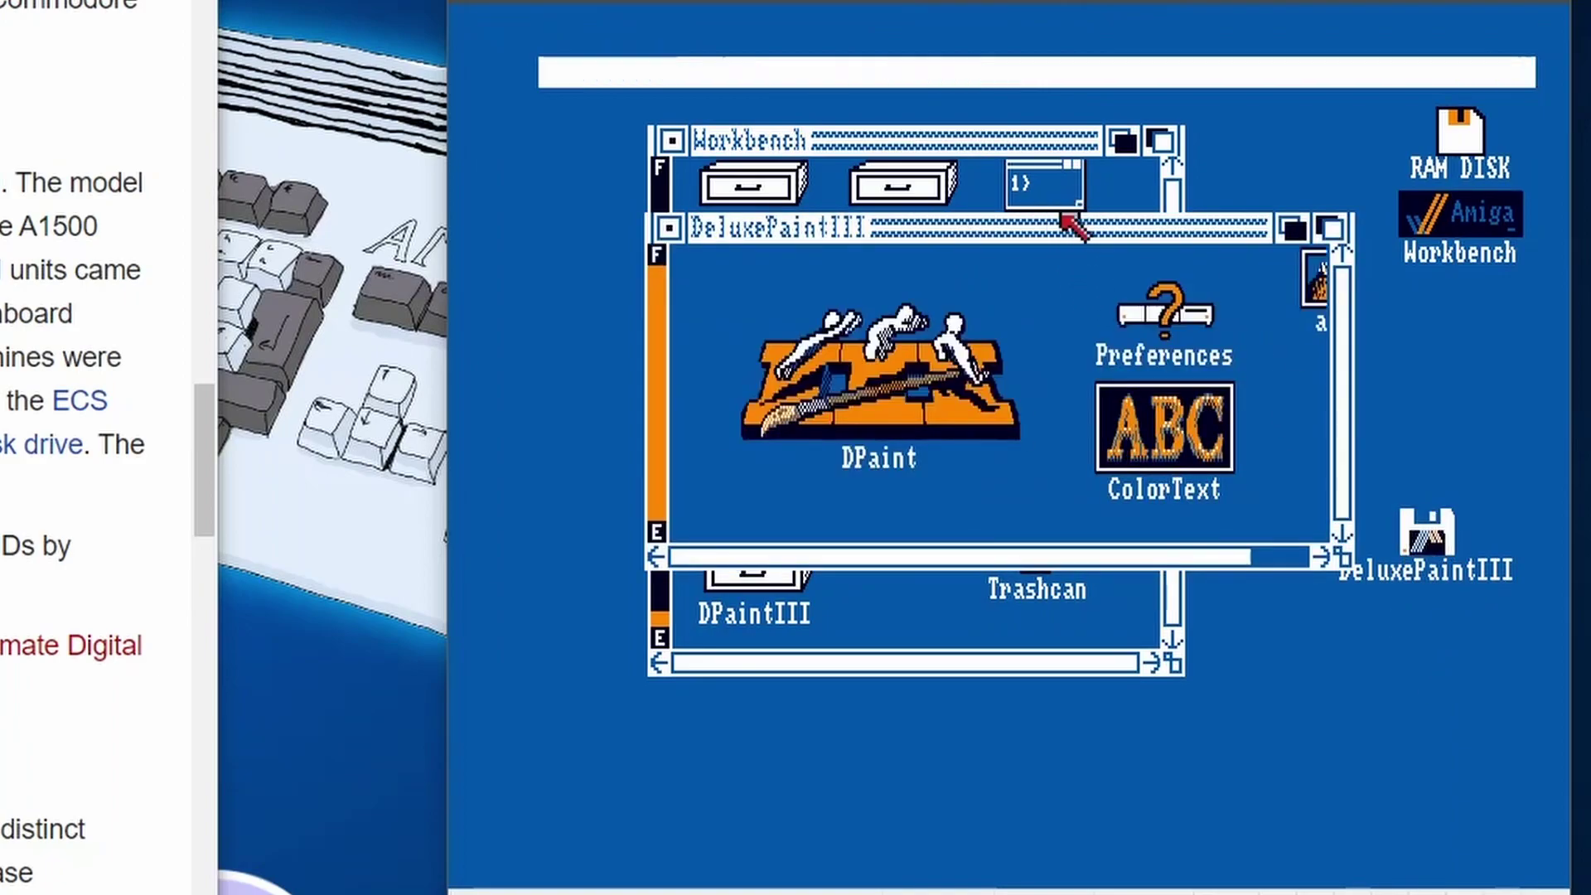
{"action": "left_click_drag", "start_coordinate": [1069, 228], "coordinate": [1249, 128]}
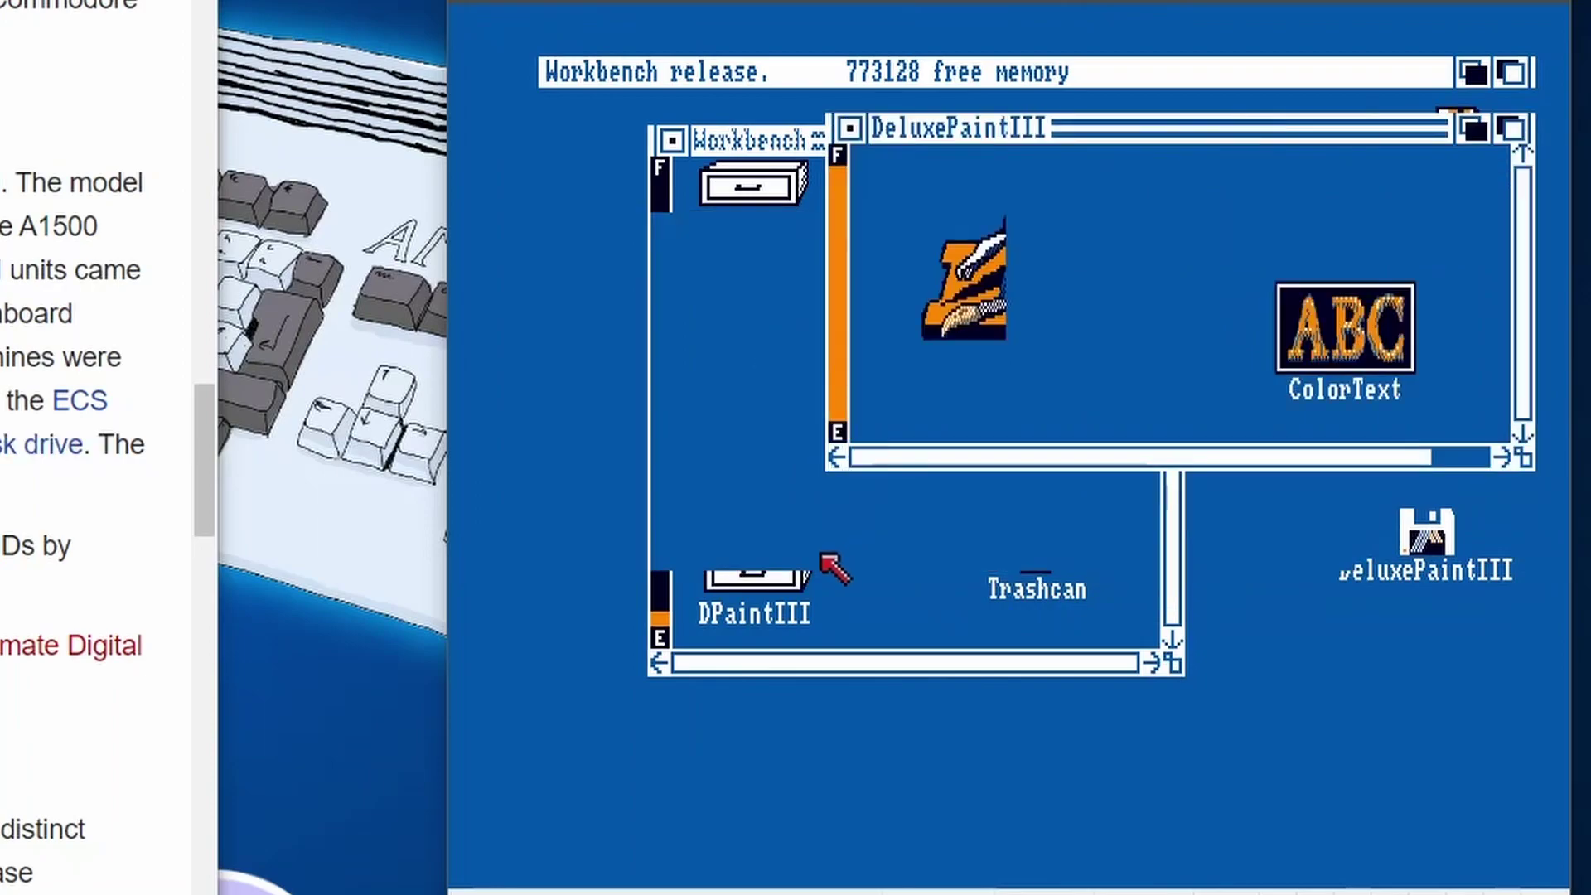
{"action": "double_click", "coordinate": [817, 571]}
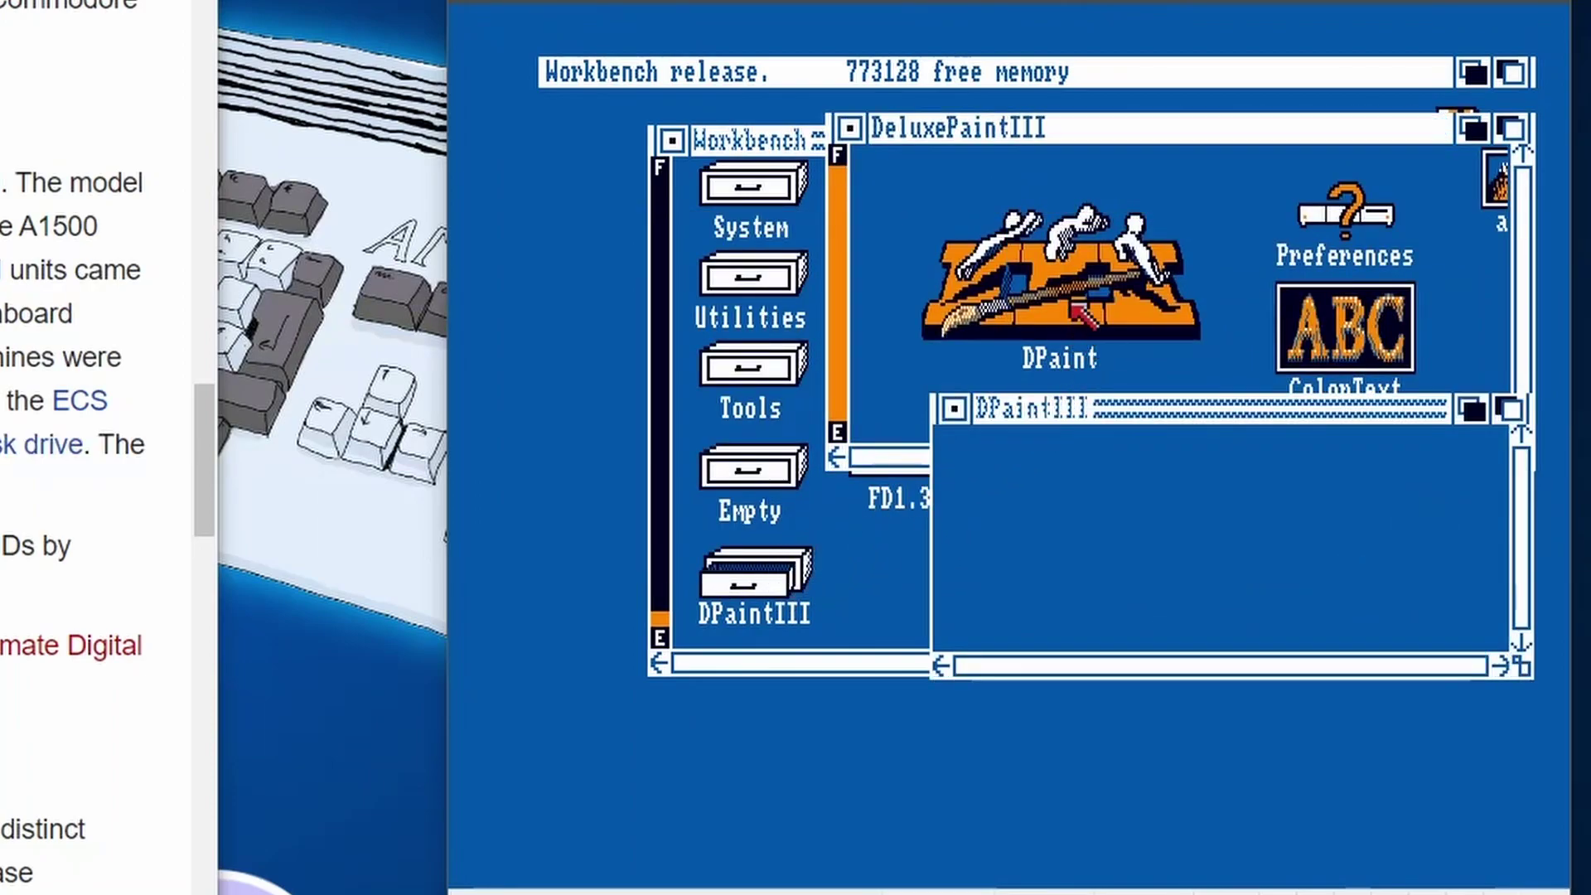
{"action": "left_click_drag", "start_coordinate": [1061, 273], "coordinate": [1116, 564]}
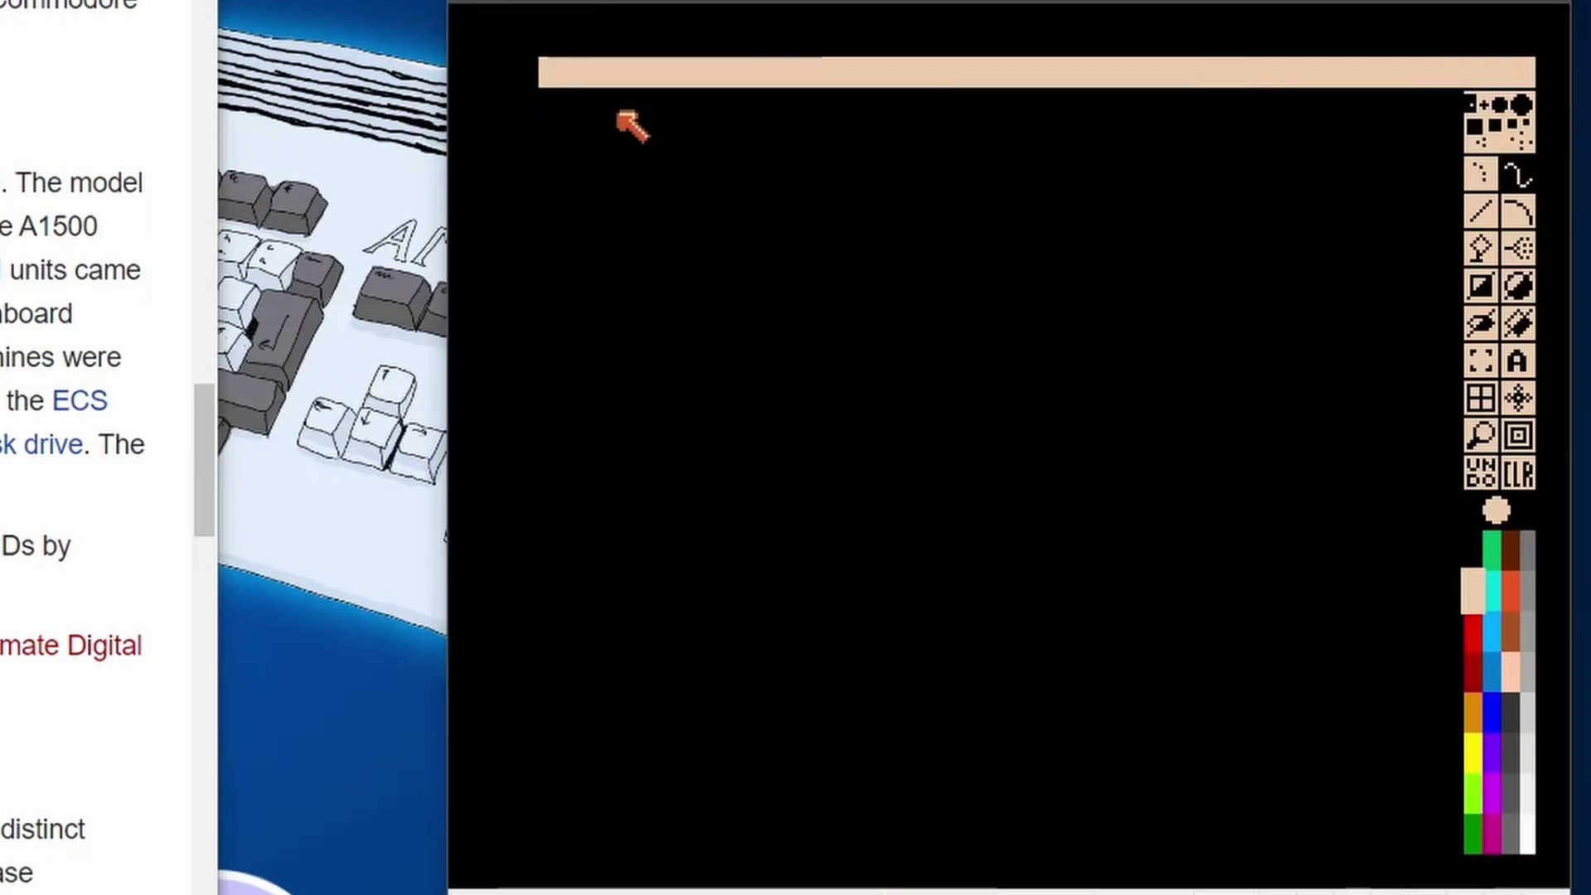
Load the picture a2000 from df0: into Deluxe Paint
{"action": "left_click", "coordinate": [664, 471]}
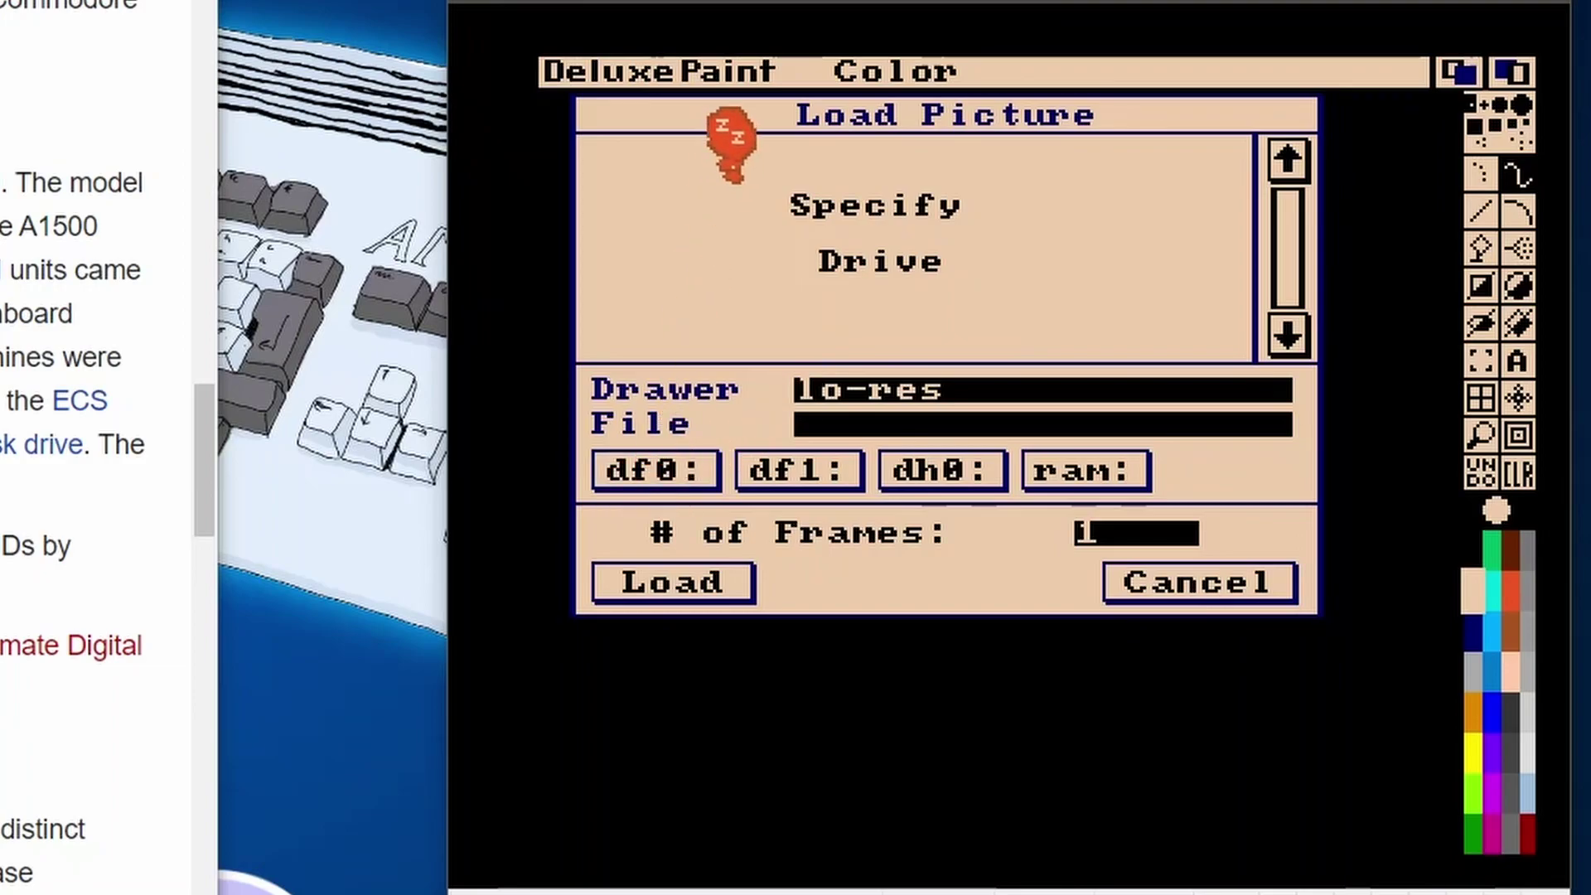
{"action": "left_click", "coordinate": [705, 153]}
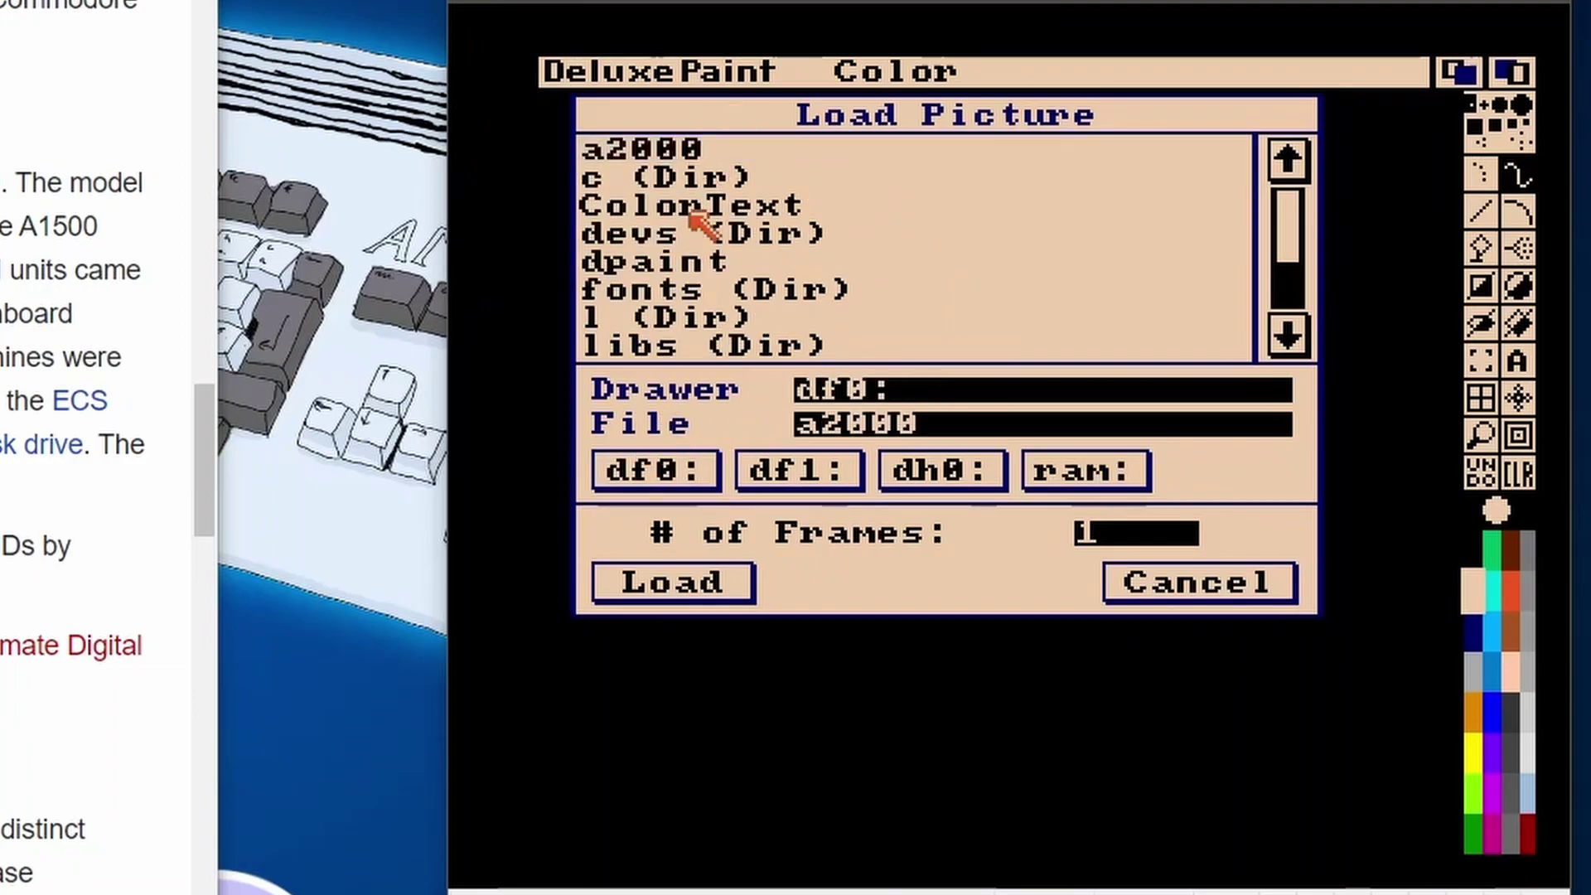
{"action": "left_click", "coordinate": [720, 585]}
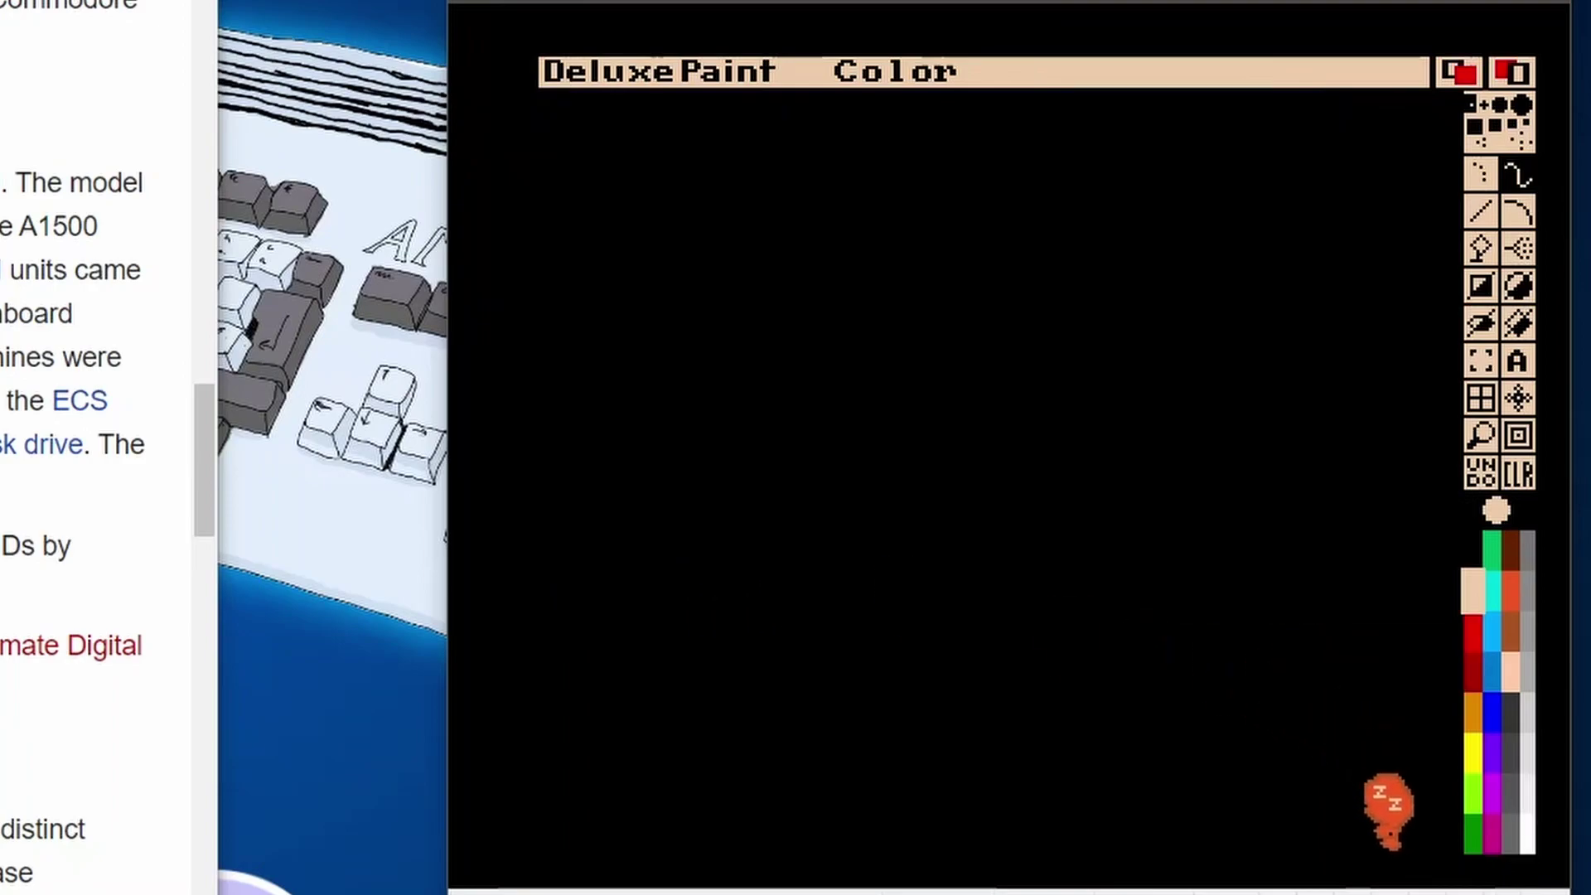